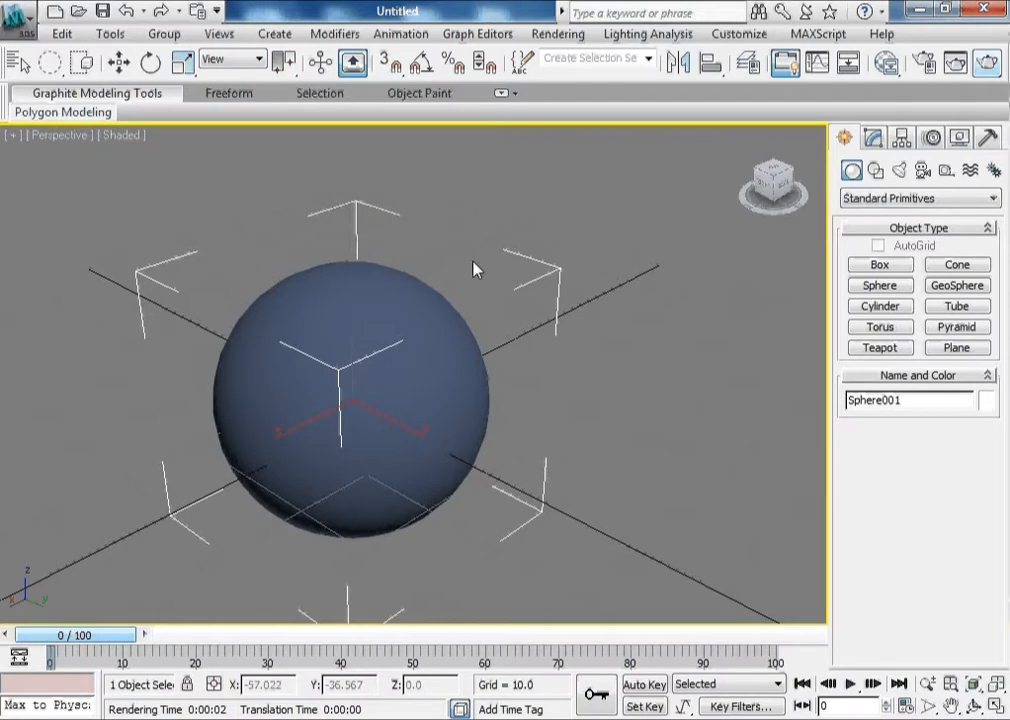
# Step: Turn on Edged Faces on top of the shaded display in the Perspective viewport
pyautogui.click(408, 194)
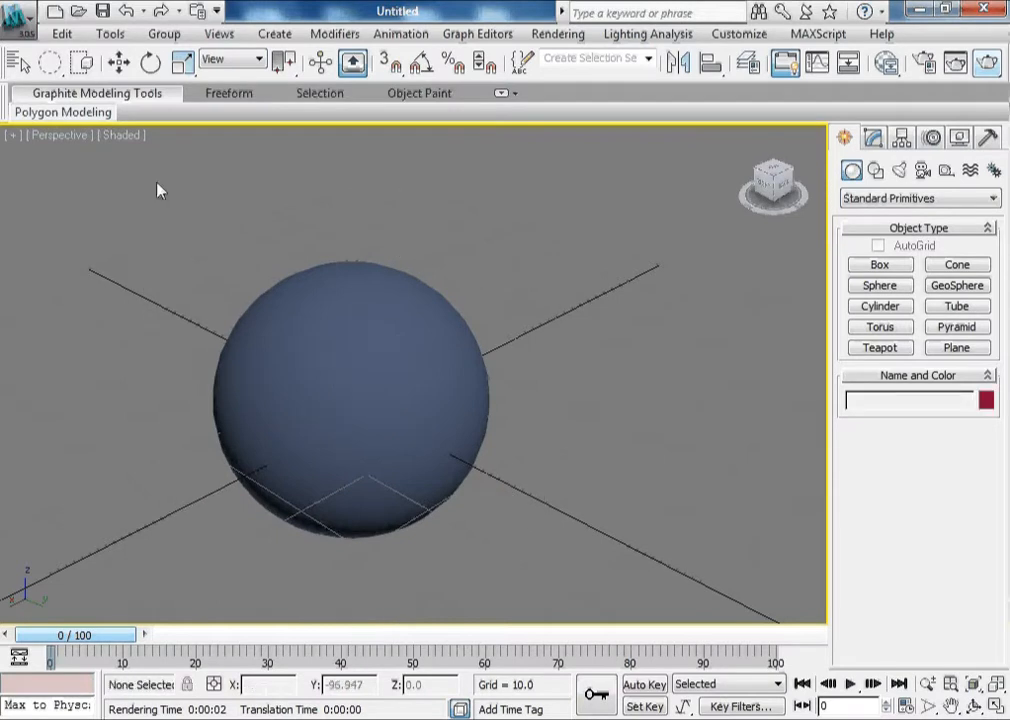
pyautogui.click(60, 135)
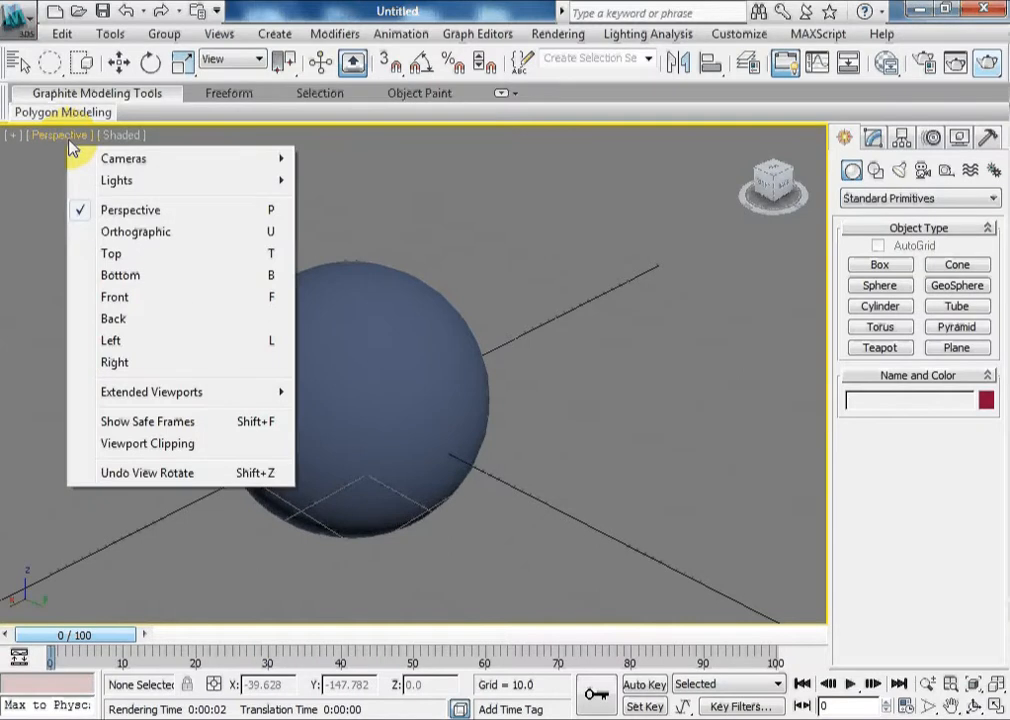
pyautogui.click(120, 137)
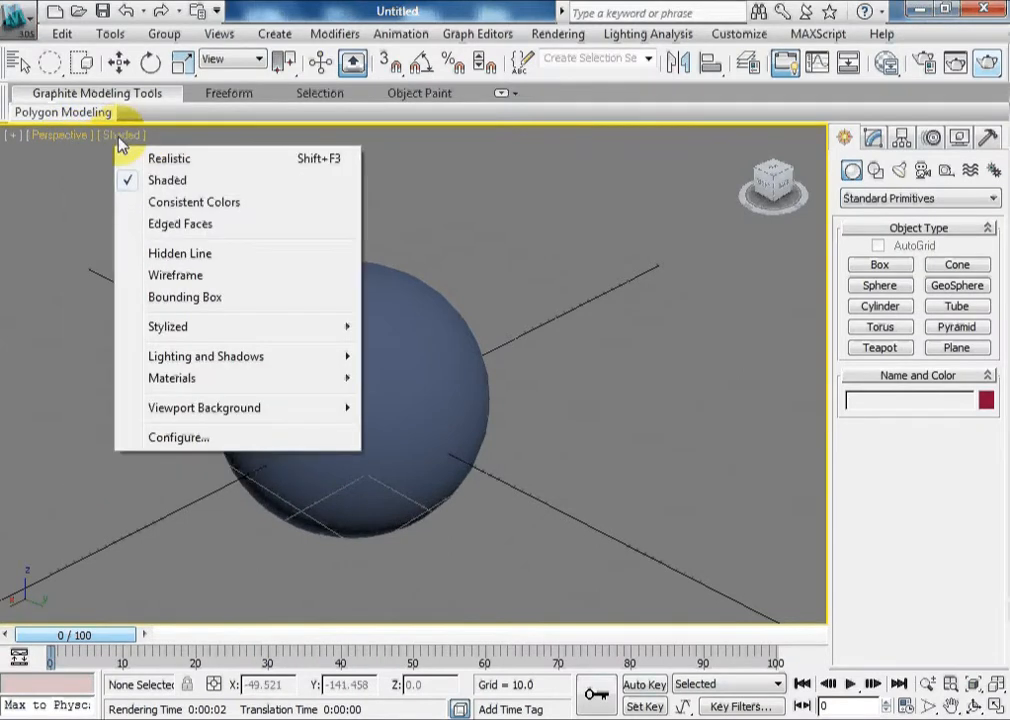
pyautogui.click(157, 226)
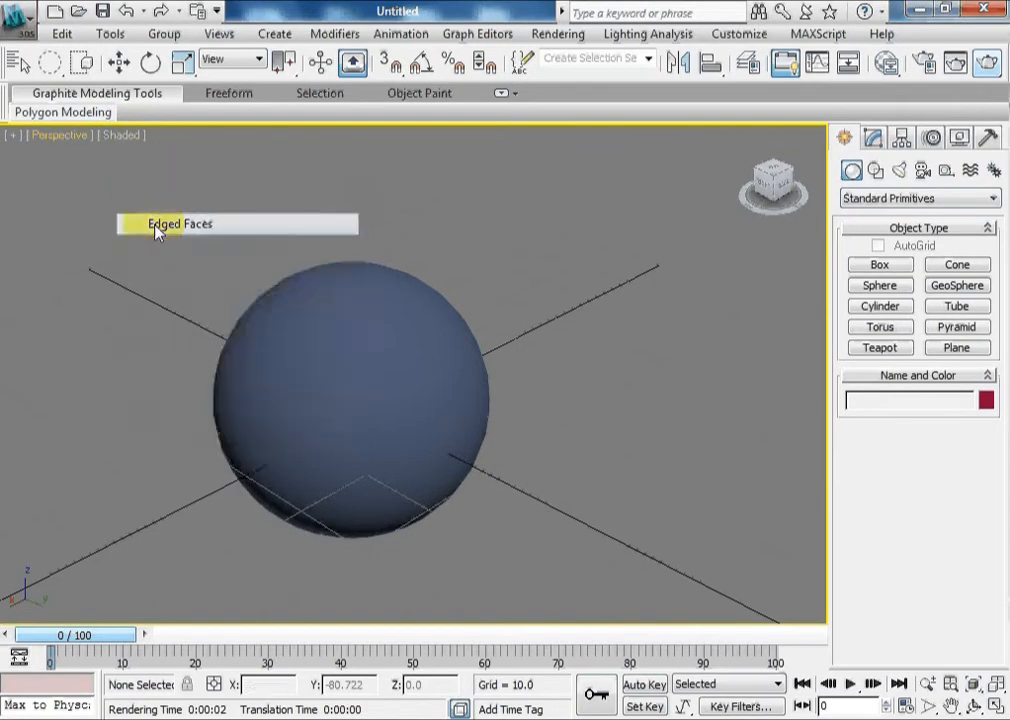
pyautogui.click(141, 140)
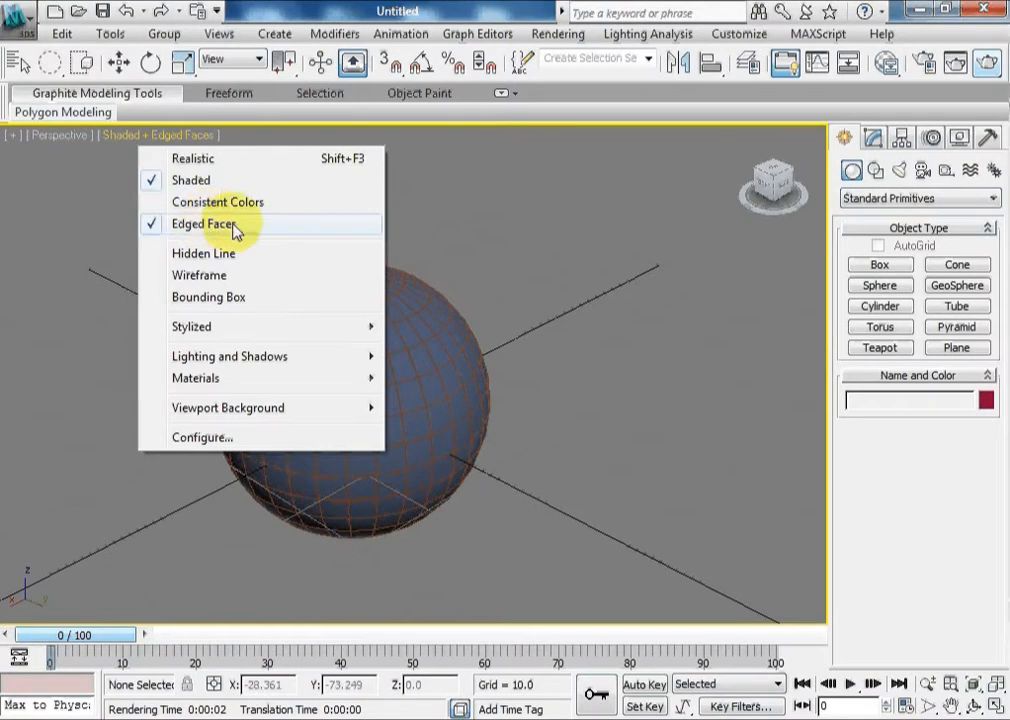
pyautogui.click(270, 225)
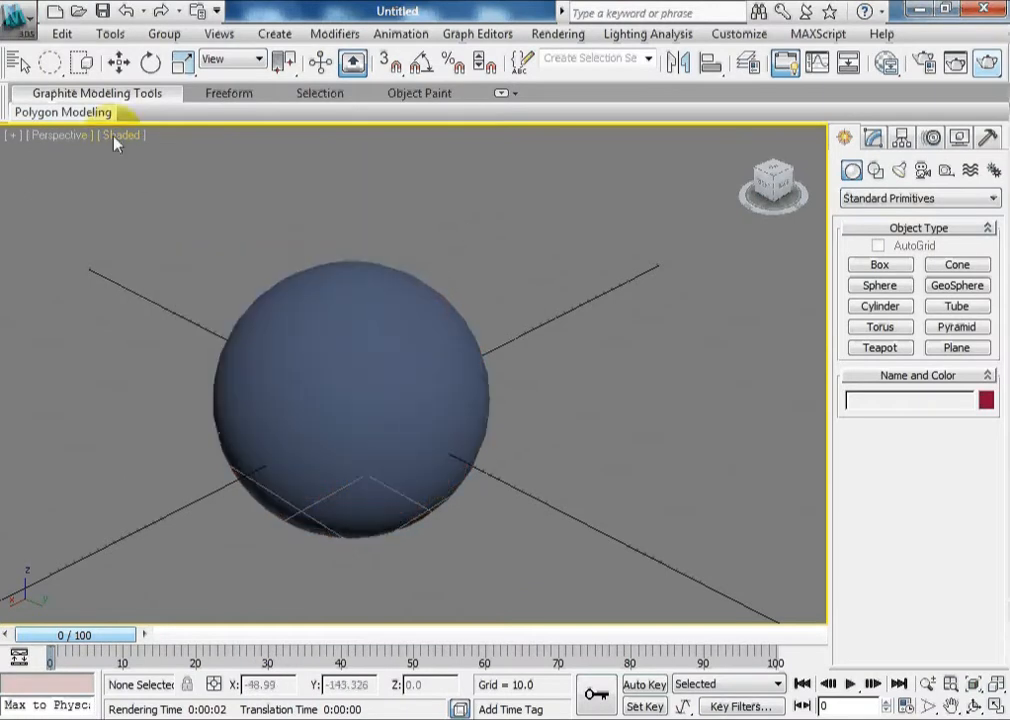
pyautogui.click(121, 135)
pyautogui.click(157, 224)
# Step: Select the sphere in the Perspective viewport
pyautogui.click(380, 289)
pyautogui.click(533, 347)
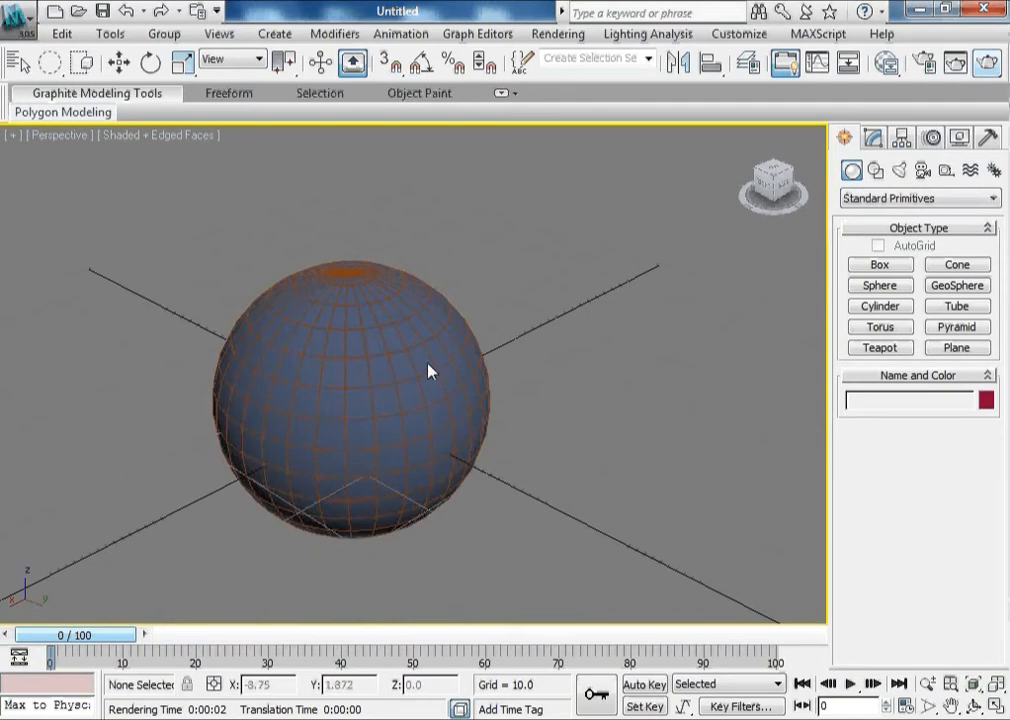
pyautogui.click(412, 334)
pyautogui.click(535, 220)
pyautogui.click(331, 316)
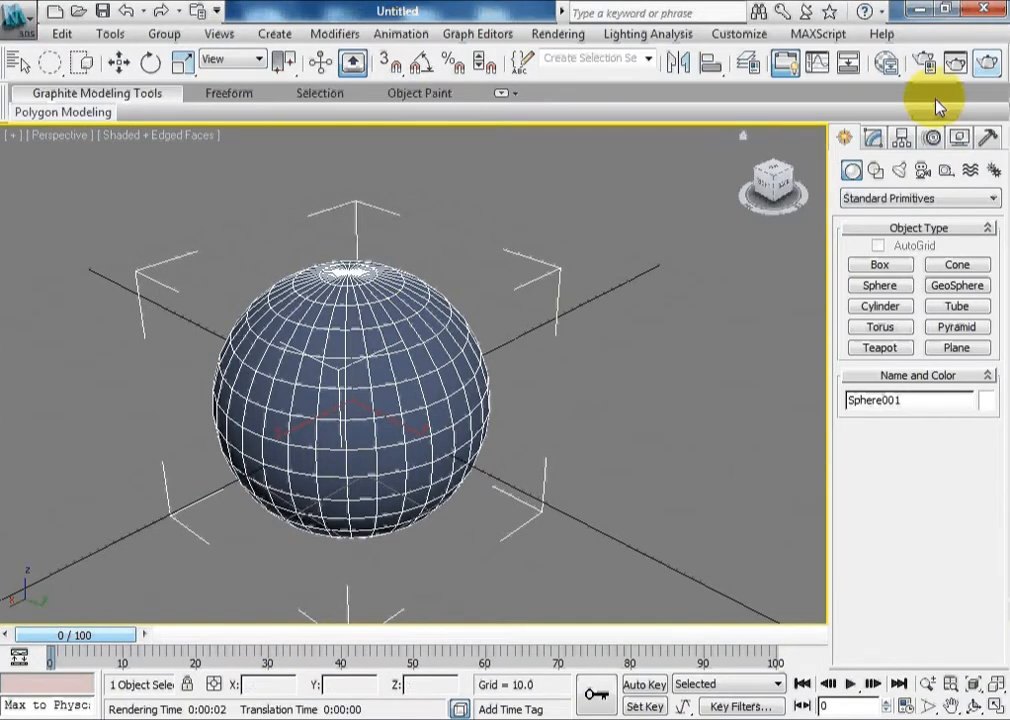
# Step: Open the Slate Material Editor and reposition its window so that it is entirely on screen
pyautogui.click(888, 66)
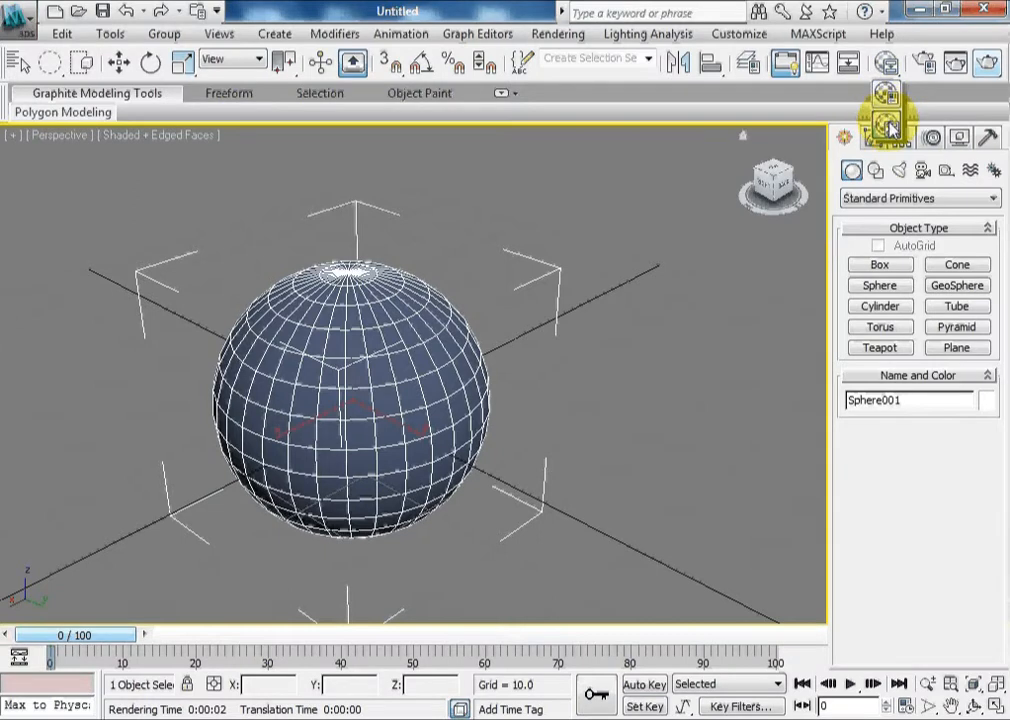
pyautogui.click(888, 128)
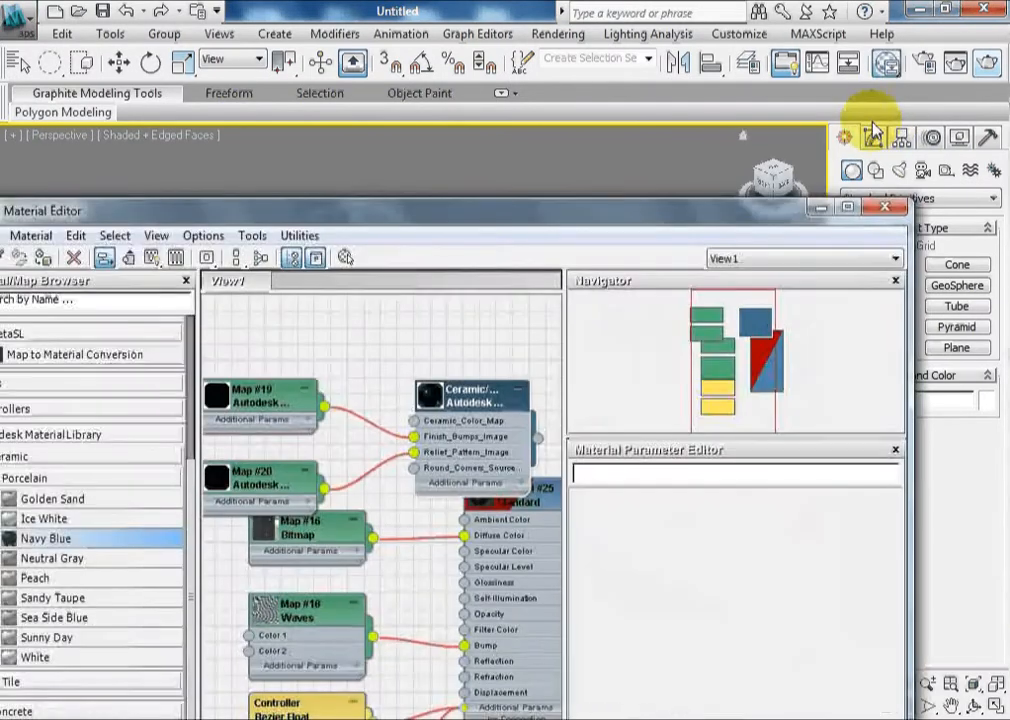
pyautogui.moveTo(476, 220); pyautogui.dragTo(601, 140)
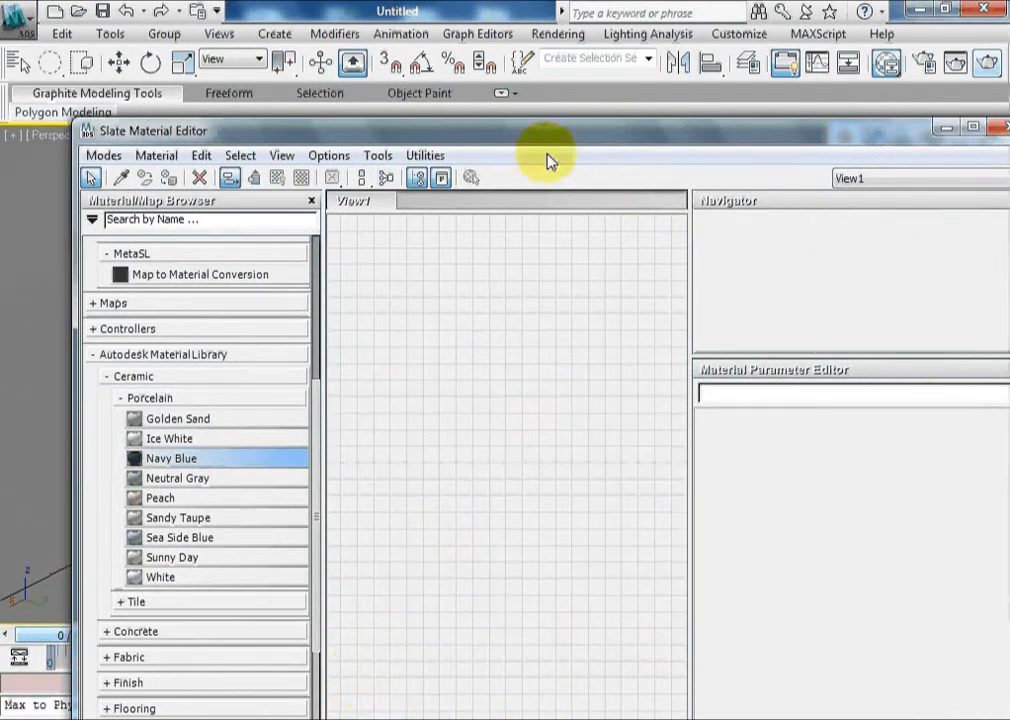
pyautogui.moveTo(533, 123); pyautogui.dragTo(564, 62)
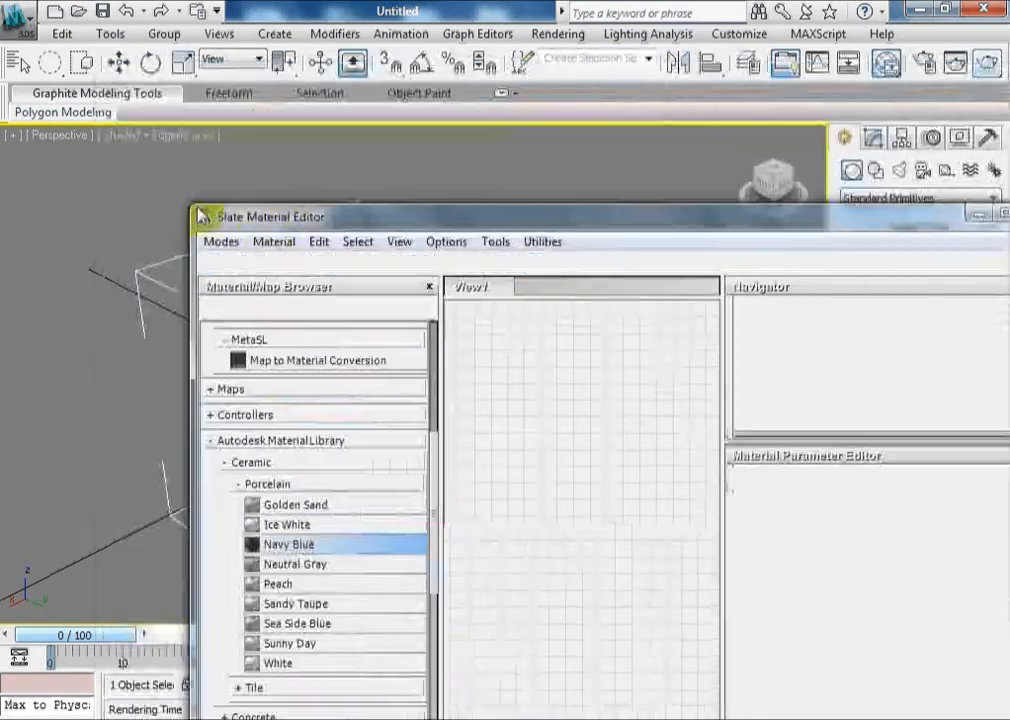
pyautogui.moveTo(220, 195); pyautogui.dragTo(129, 37)
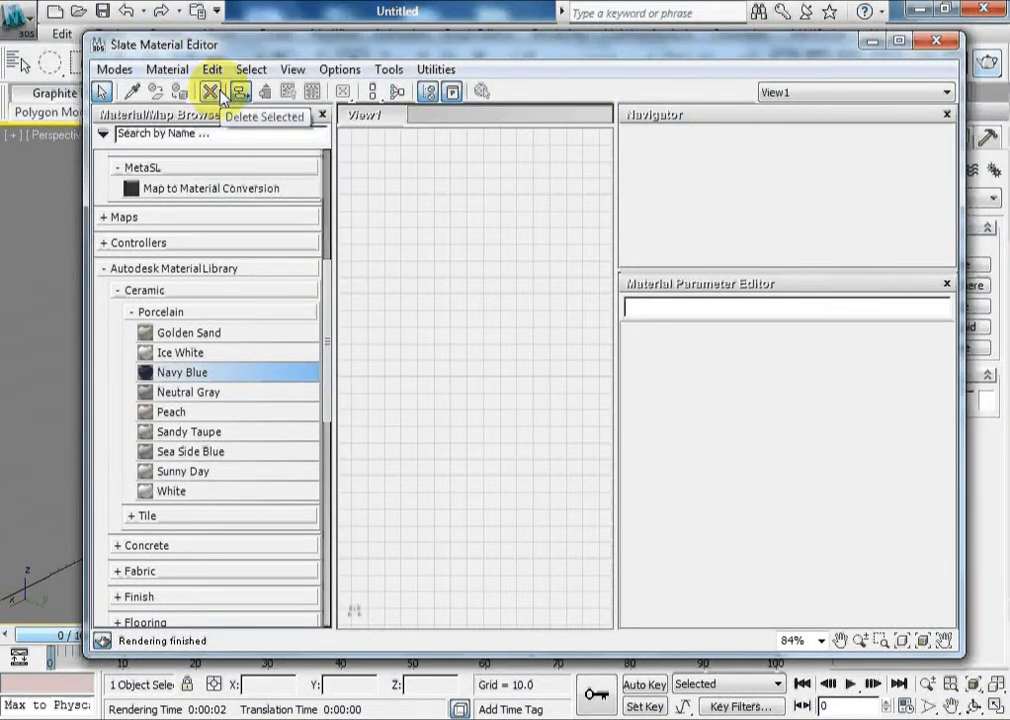
# Step: Add a Standard material from the standard materials group to the View1 node graph
pyautogui.moveTo(320, 183); pyautogui.dragTo(308, 230)
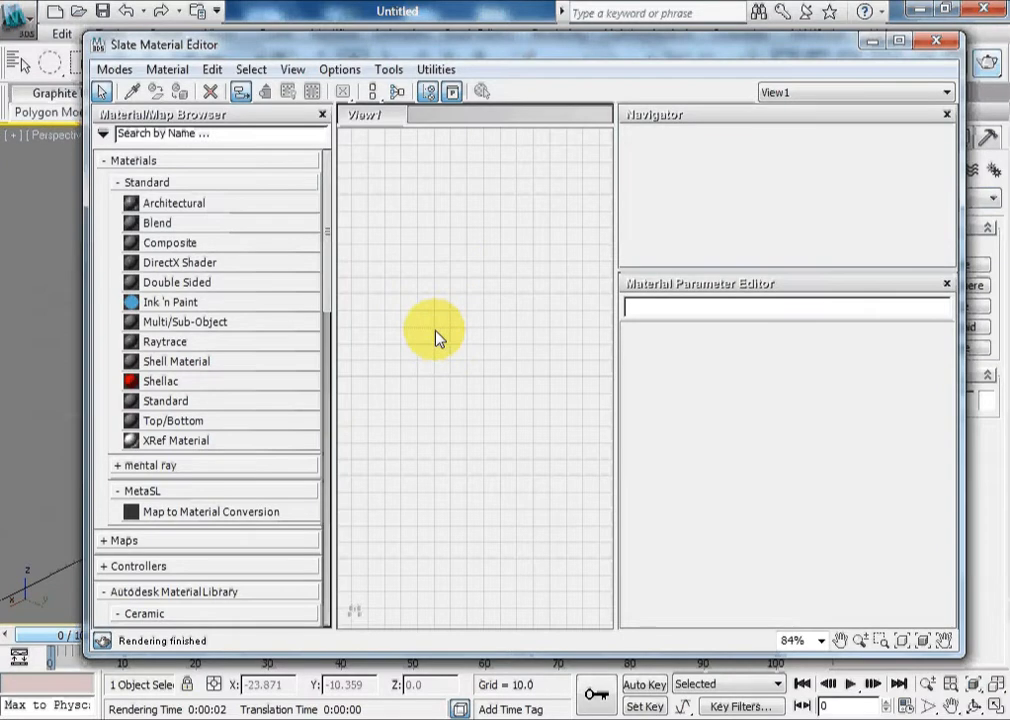
pyautogui.moveTo(328, 182)
pyautogui.mouseDown()
pyautogui.moveTo(324, 263)
pyautogui.moveTo(320, 162)
pyautogui.mouseUp()
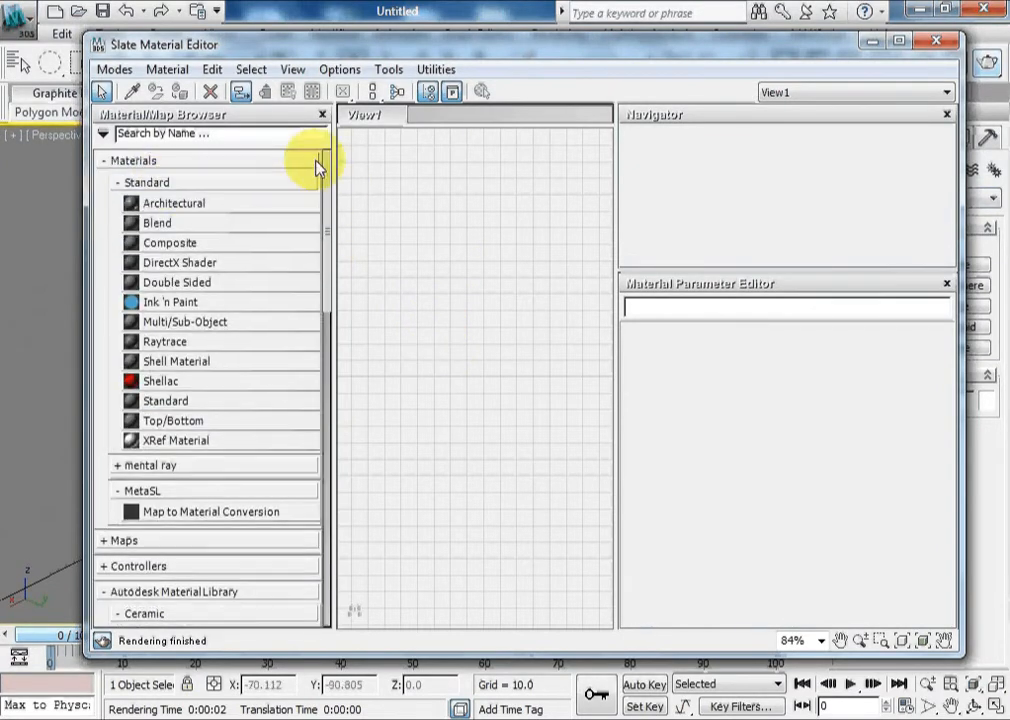
pyautogui.click(113, 185)
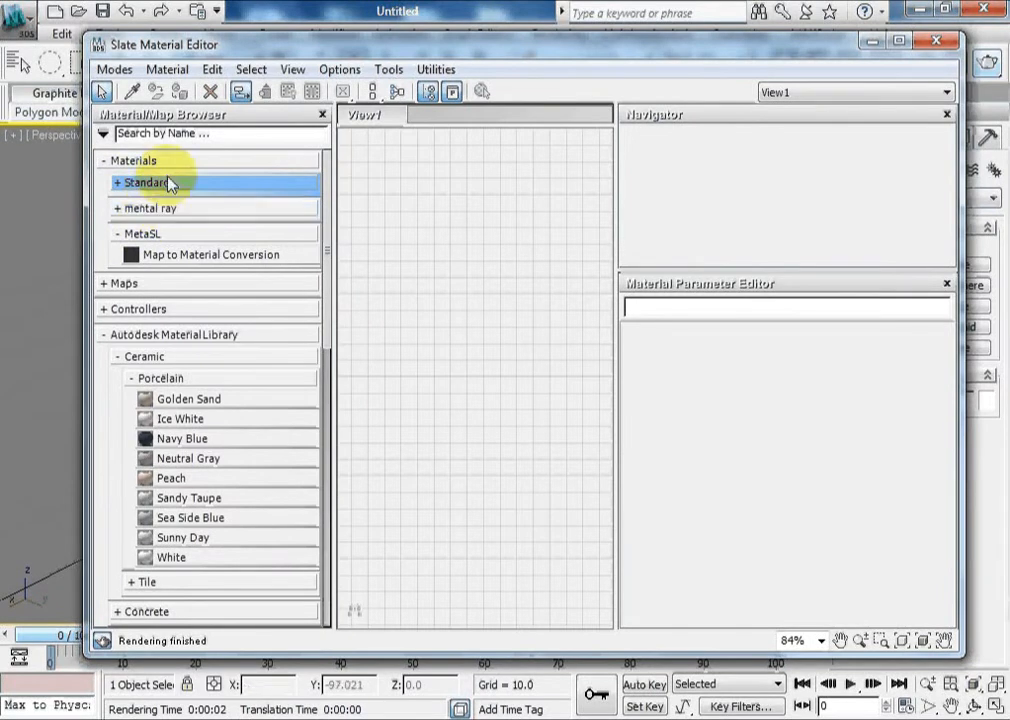
pyautogui.moveTo(327, 185)
pyautogui.mouseDown()
pyautogui.moveTo(334, 237)
pyautogui.moveTo(325, 180)
pyautogui.mouseUp()
pyautogui.click(116, 183)
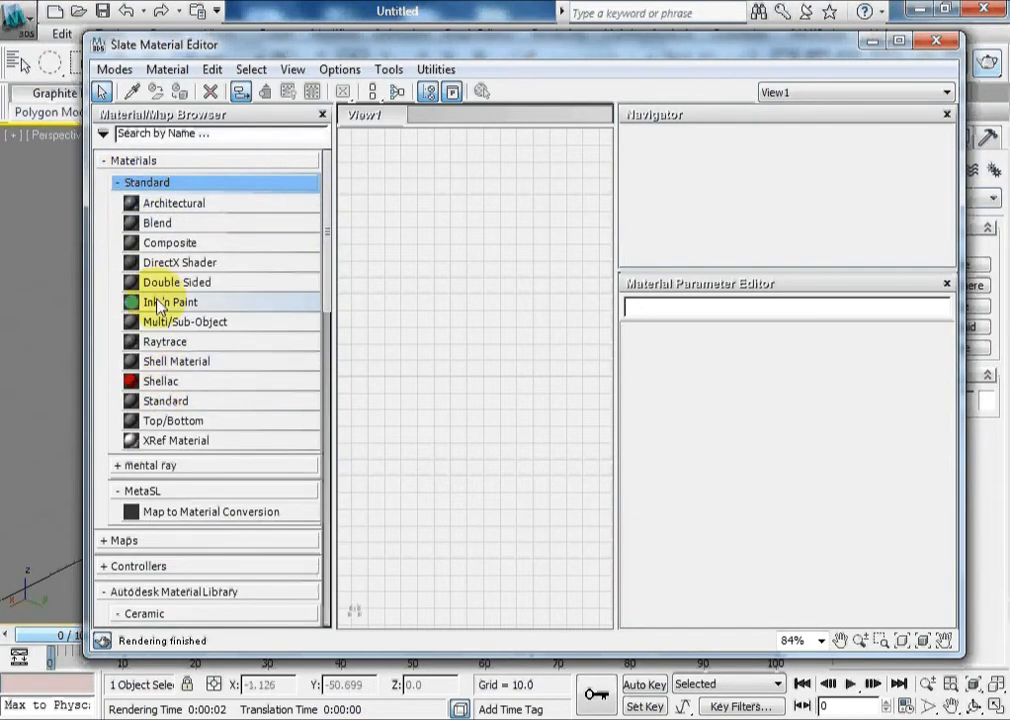
pyautogui.moveTo(330, 240)
pyautogui.mouseDown()
pyautogui.moveTo(329, 217)
pyautogui.moveTo(329, 262)
pyautogui.mouseUp()
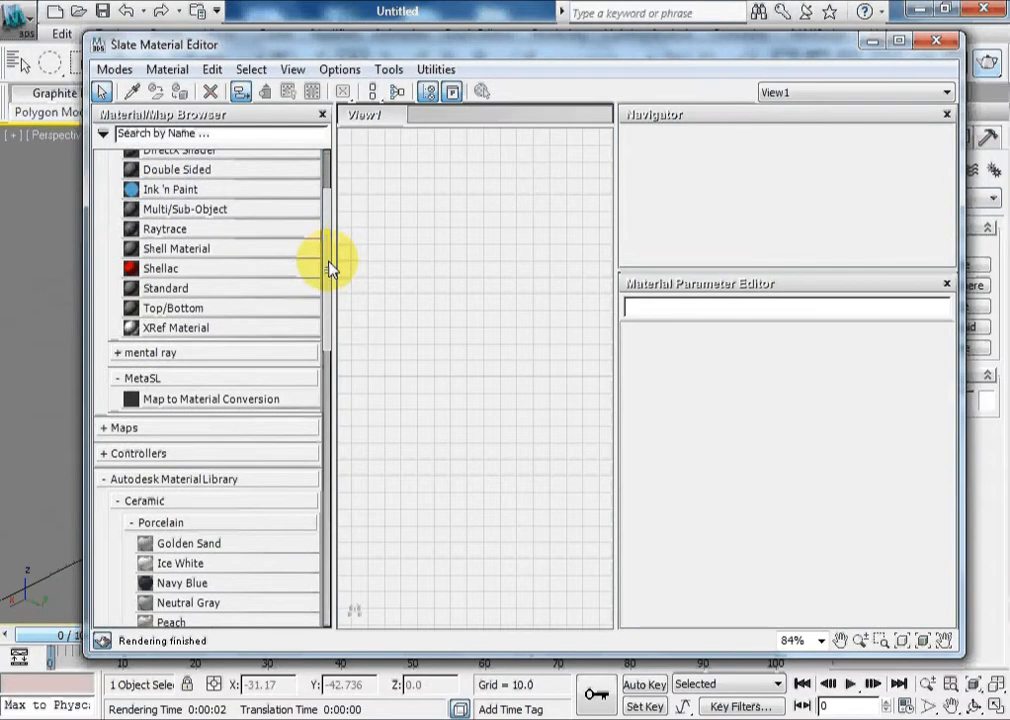
pyautogui.click(170, 293)
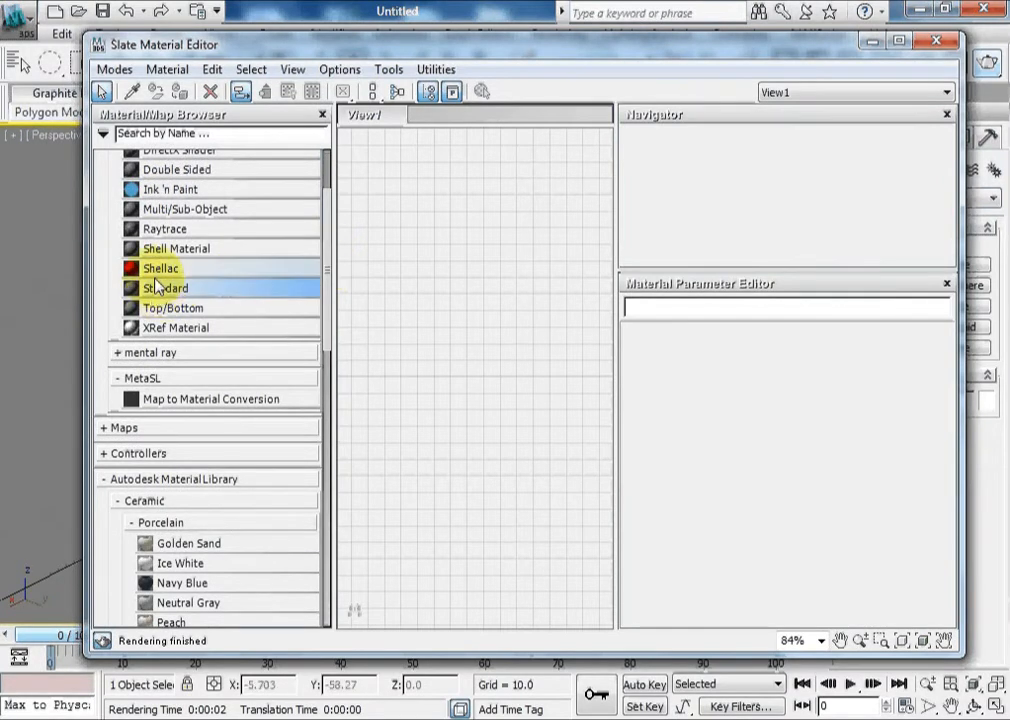
pyautogui.moveTo(160, 293); pyautogui.dragTo(462, 266)
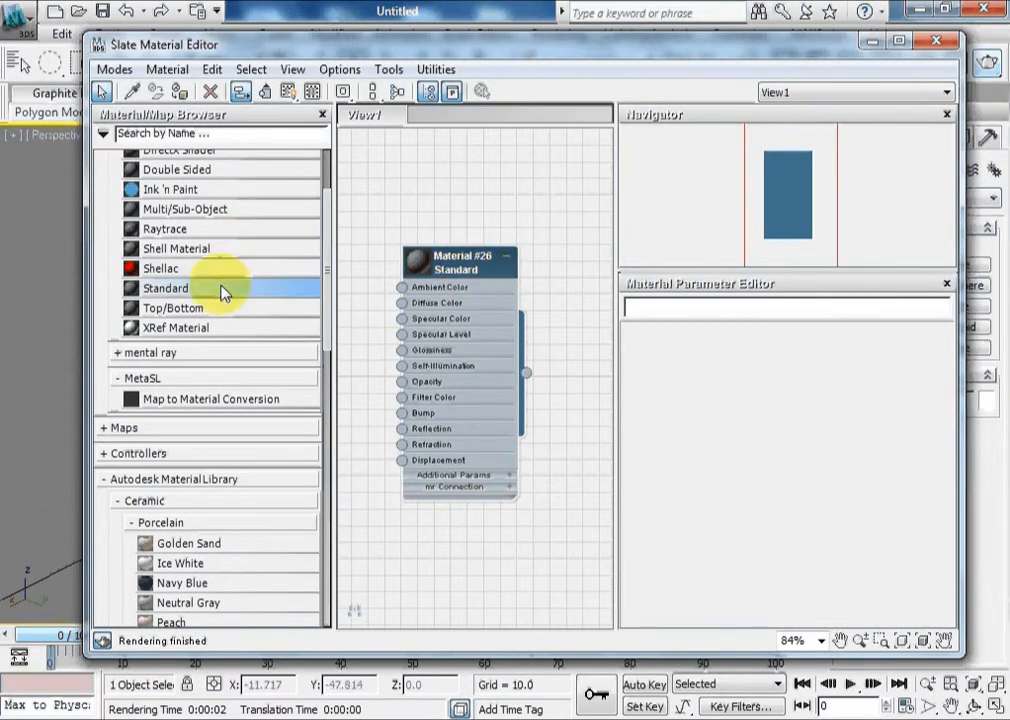
# Step: Examine the Standard material node's map slots, from Ambient Color down to Displacement
pyautogui.moveTo(476, 272); pyautogui.dragTo(524, 240)
pyautogui.scroll(2, 524, 289)
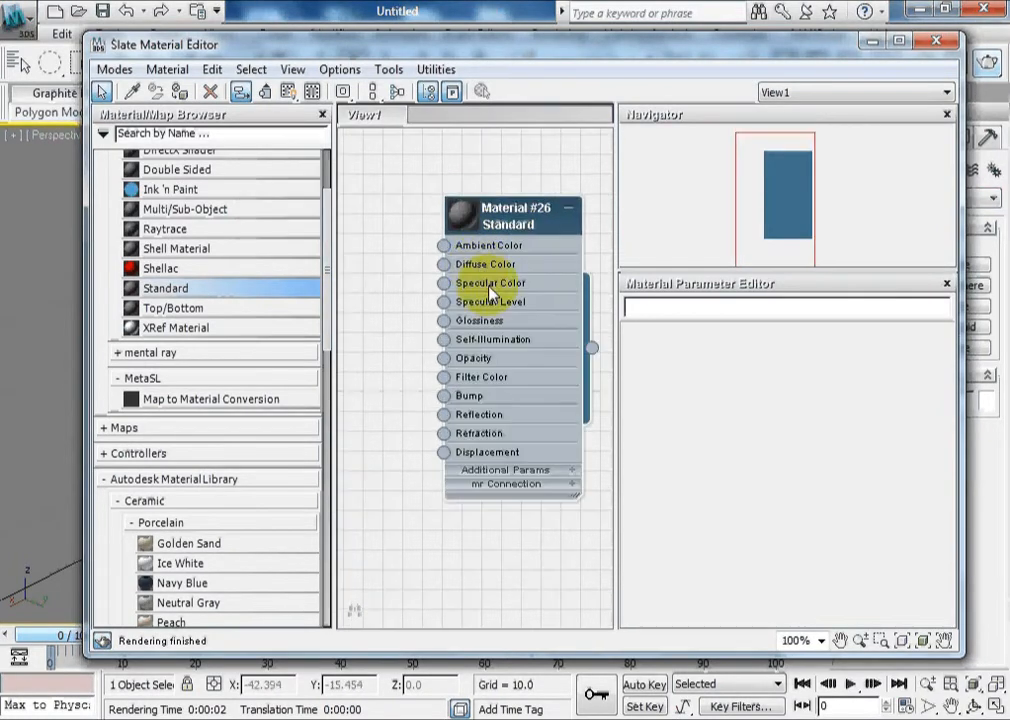
pyautogui.scroll(2, 500, 290)
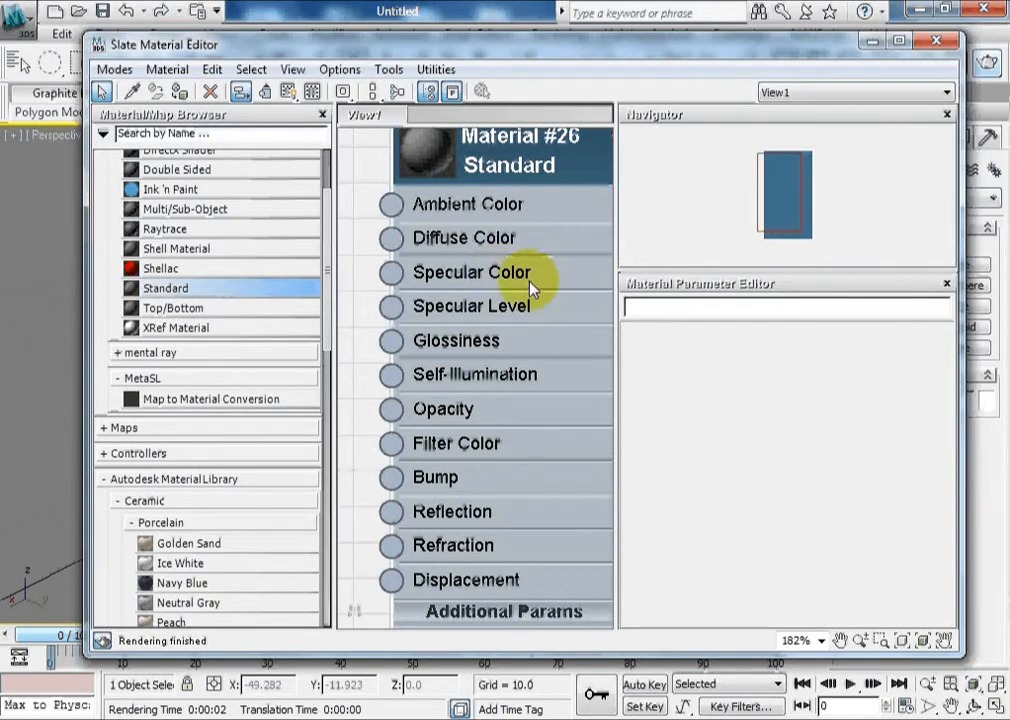
pyautogui.scroll(-2, 530, 288)
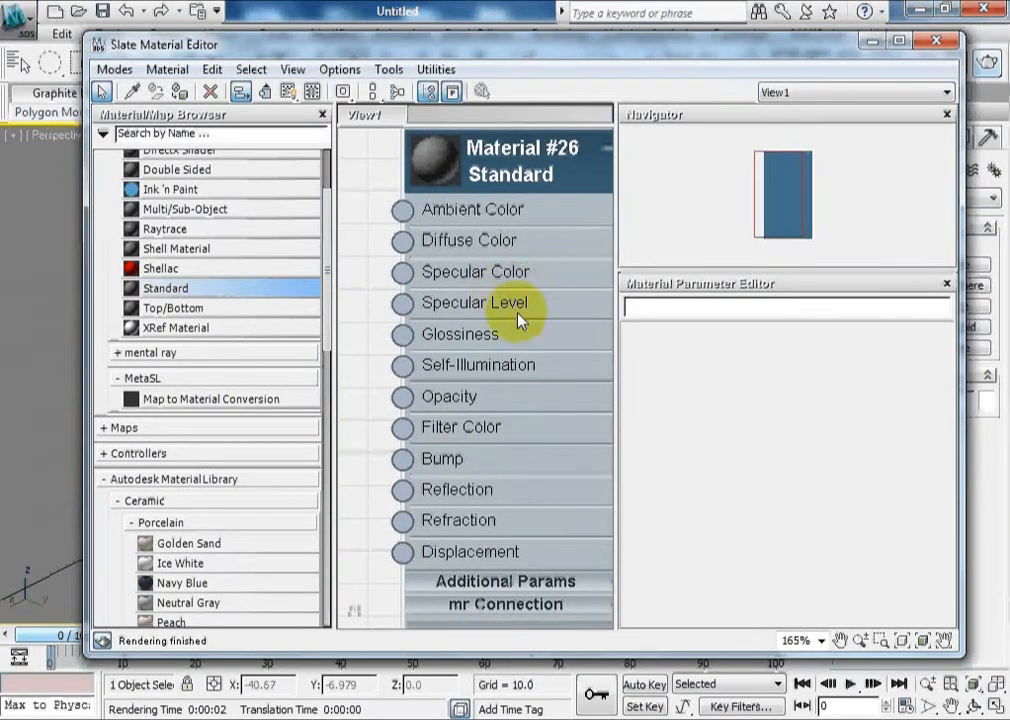
pyautogui.scroll(2, 480, 294)
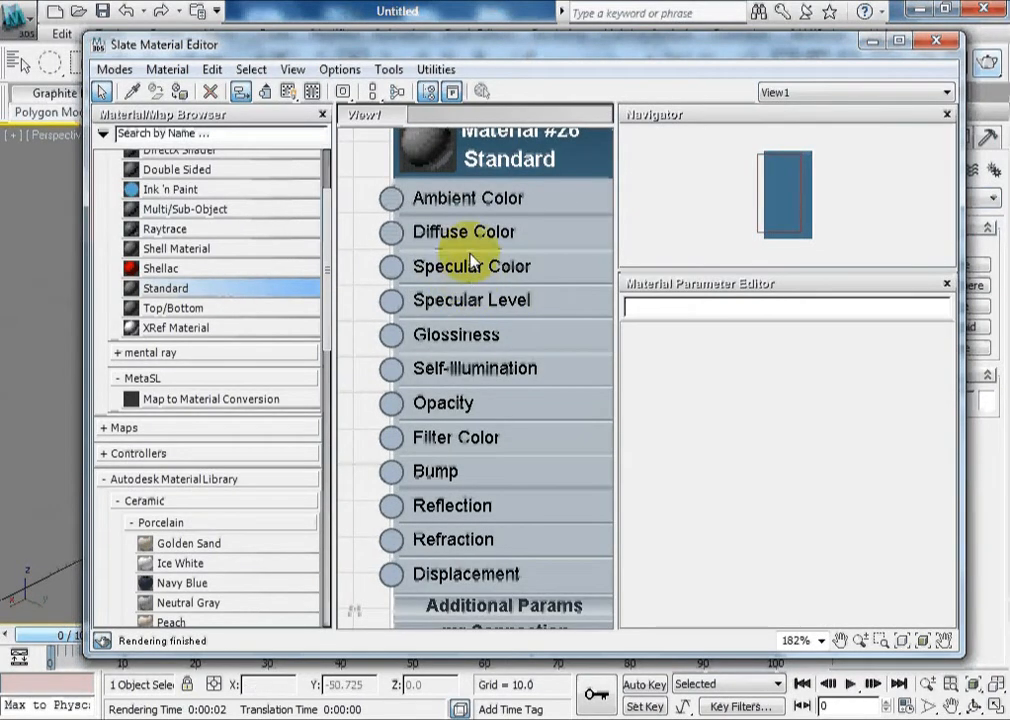
pyautogui.scroll(-10, 455, 340)
pyautogui.scroll(9, 471, 360)
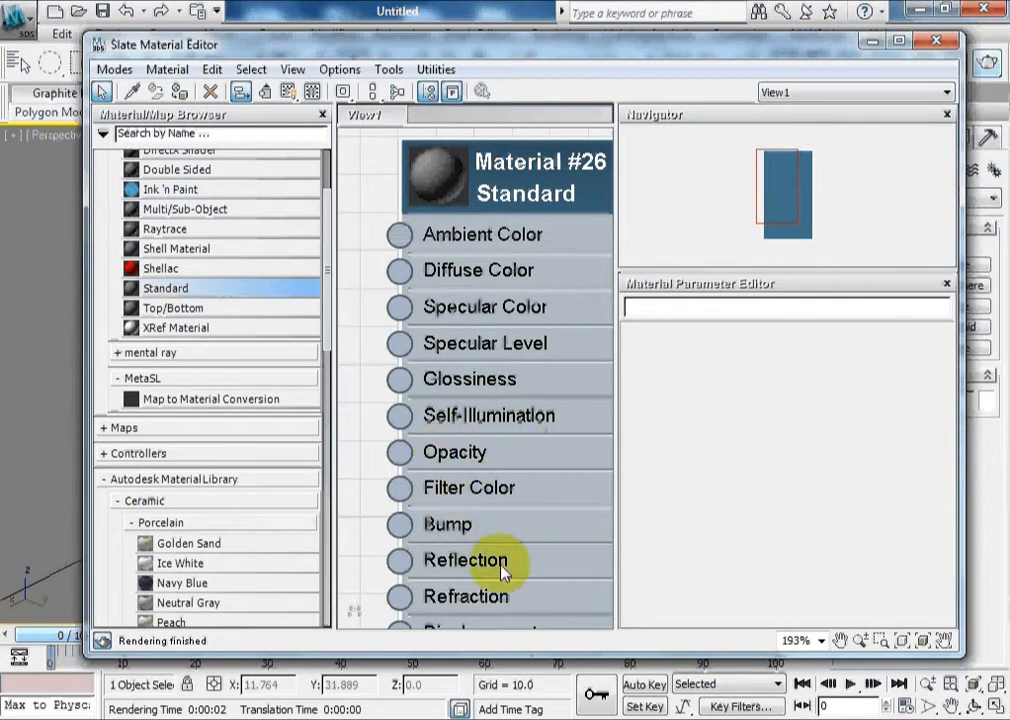
pyautogui.scroll(-5, 430, 451)
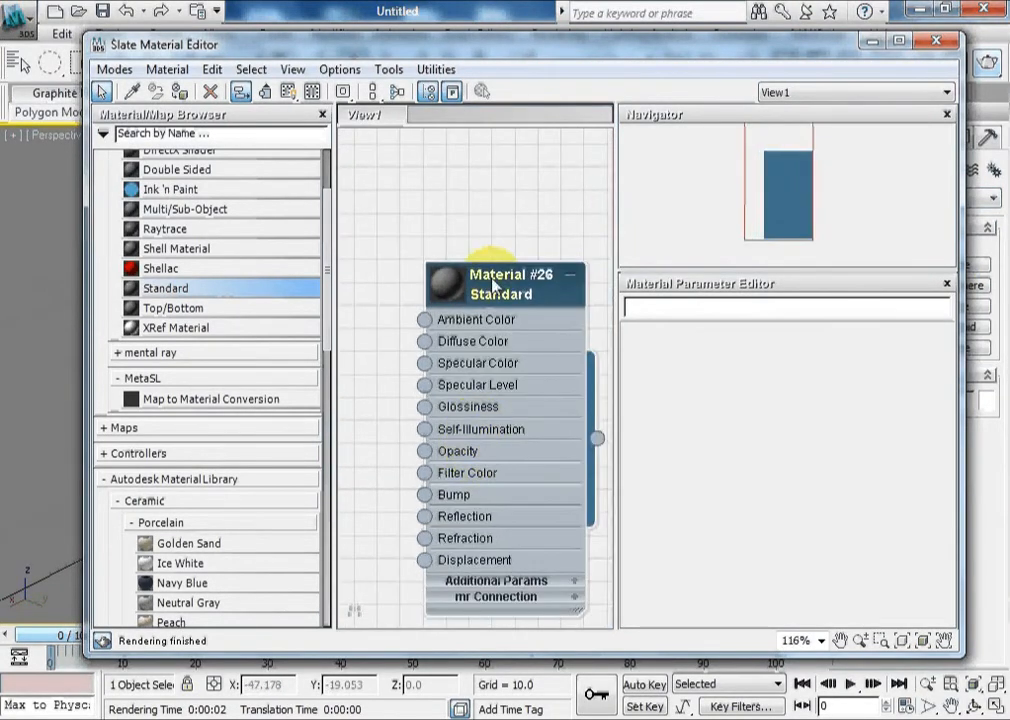
pyautogui.moveTo(465, 428); pyautogui.dragTo(488, 336, button='middle')
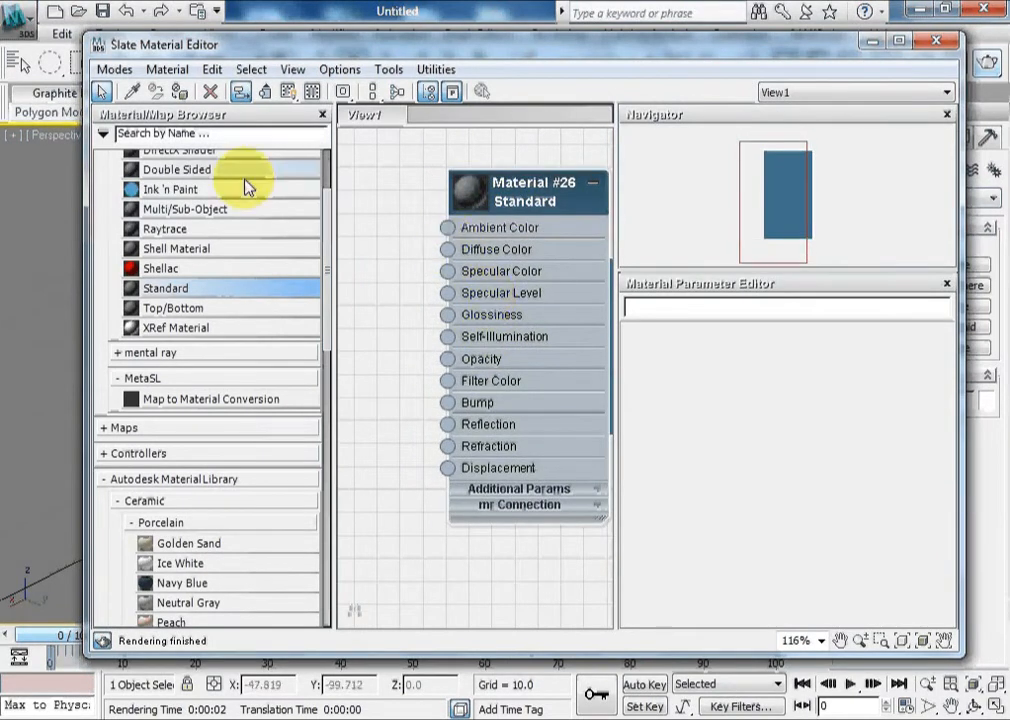
# Step: Collapse the Autodesk Material Library group, expand the Maps group and look through its standard map types
pyautogui.moveTo(328, 200); pyautogui.dragTo(313, 239)
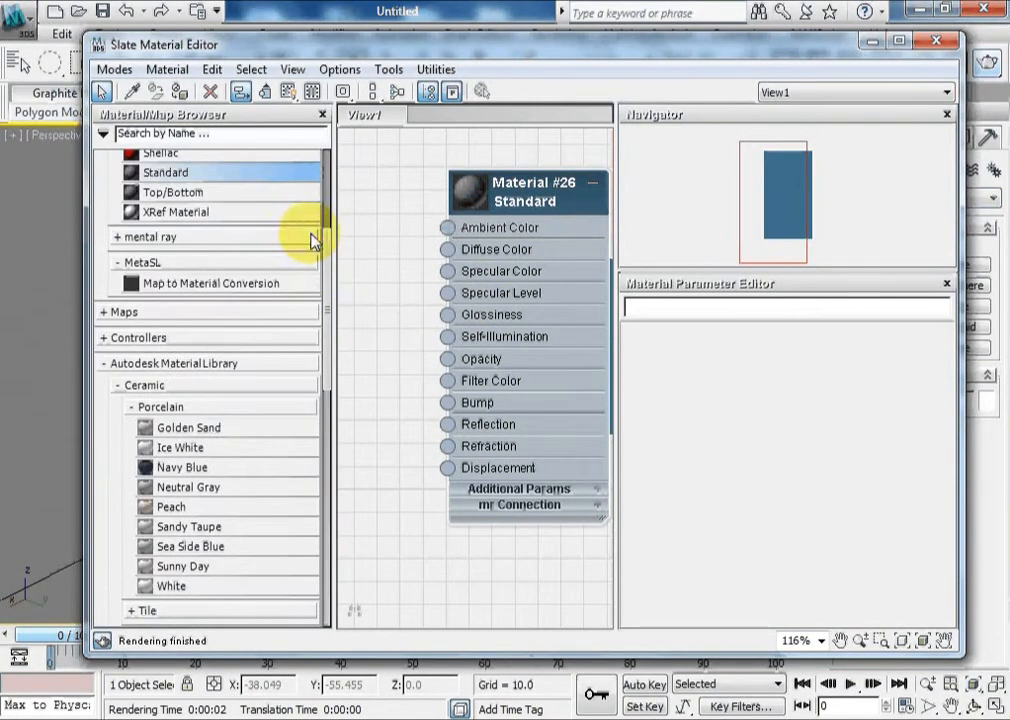
pyautogui.click(105, 365)
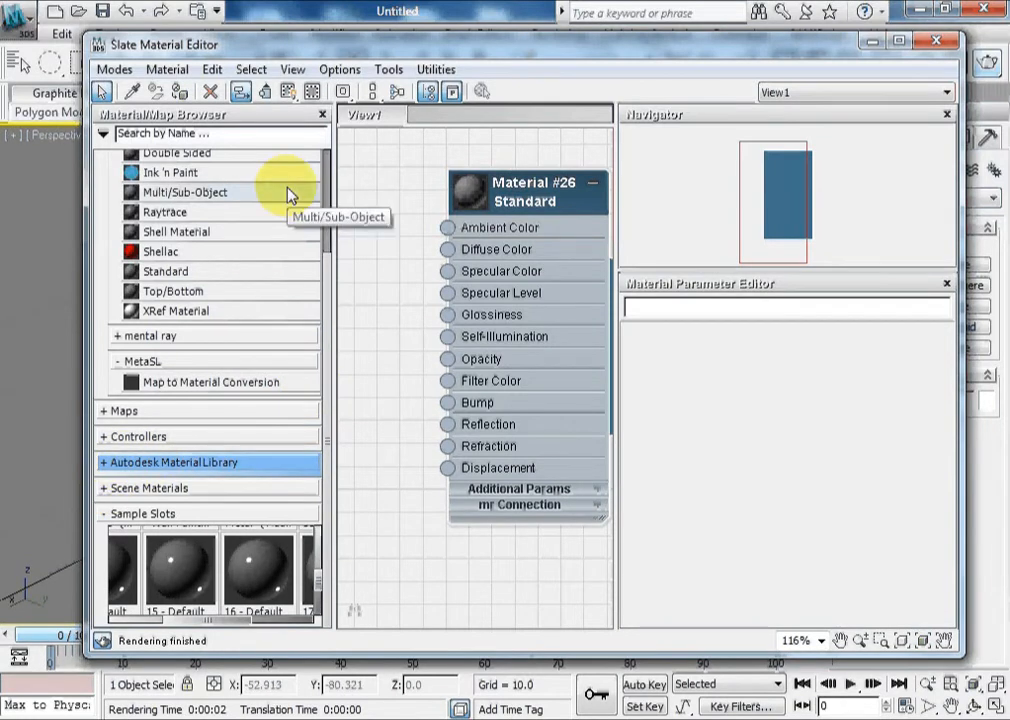
pyautogui.click(110, 411)
pyautogui.moveTo(331, 313); pyautogui.dragTo(334, 395)
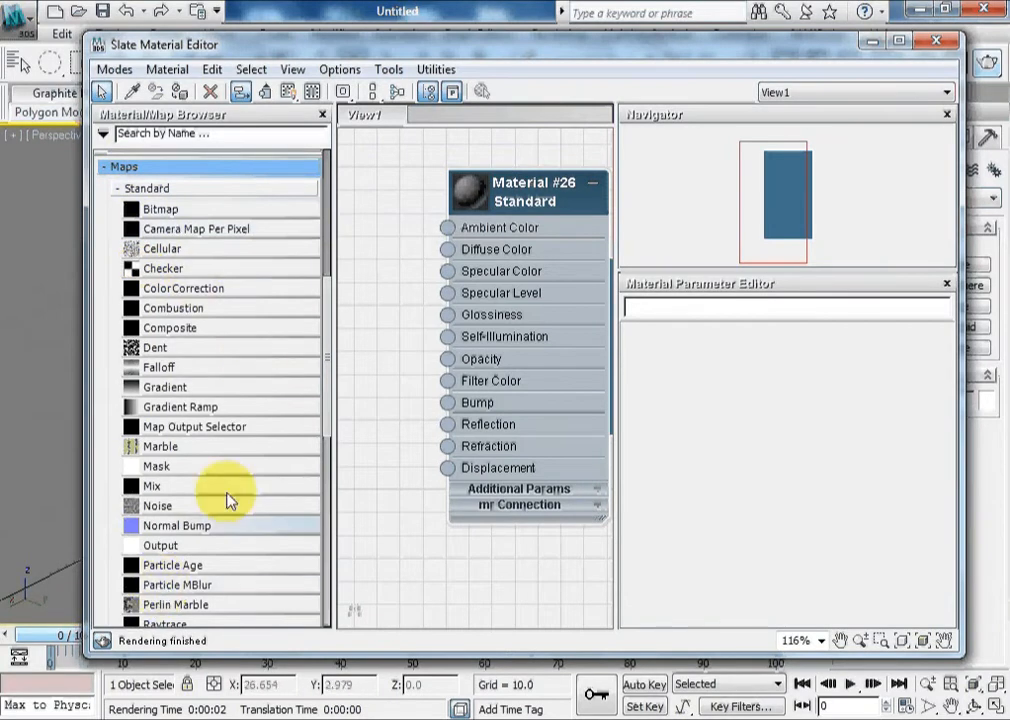
pyautogui.moveTo(331, 338); pyautogui.dragTo(330, 366)
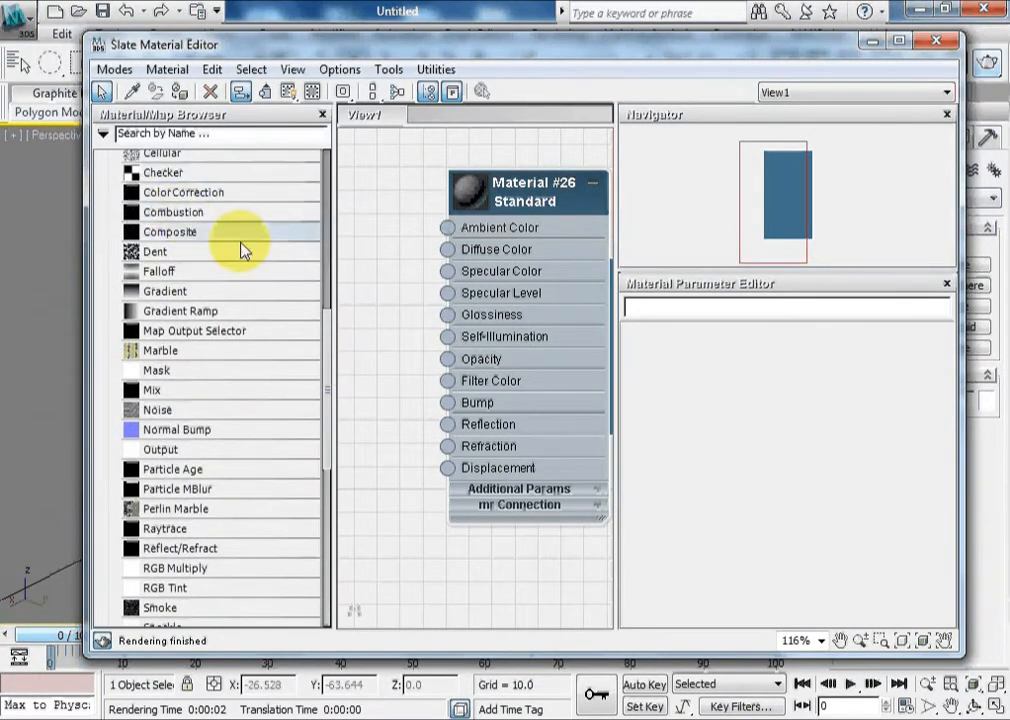
pyautogui.moveTo(331, 323); pyautogui.dragTo(330, 282)
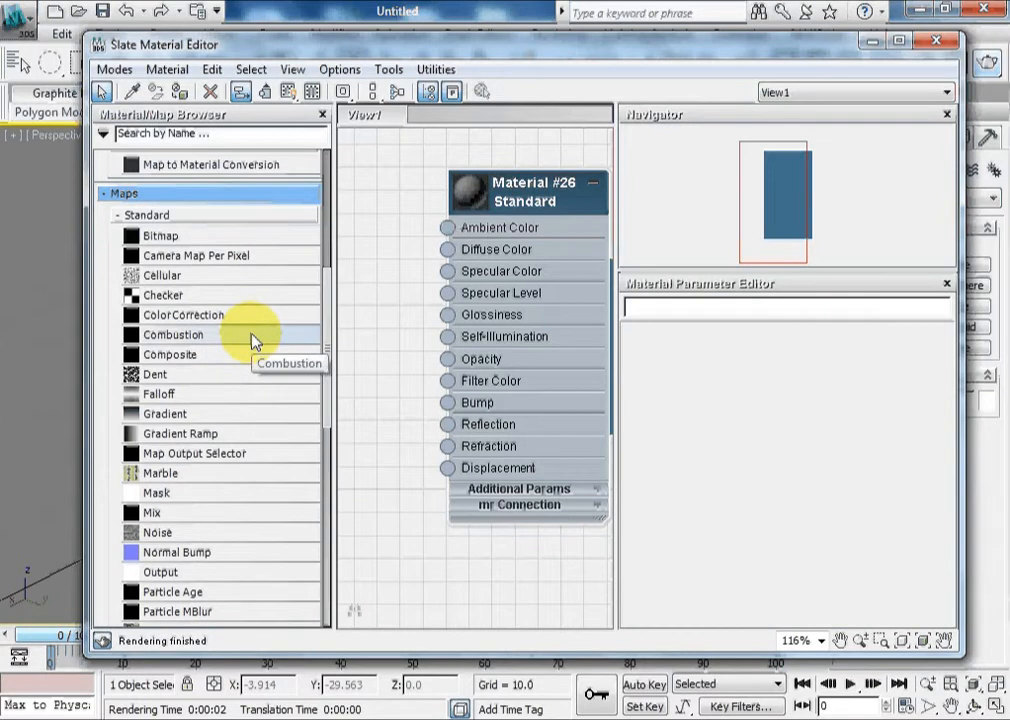
# Step: Add a Bitmap map to the node graph, loading the camera_max JPEG image from the Desktop
pyautogui.click(135, 239)
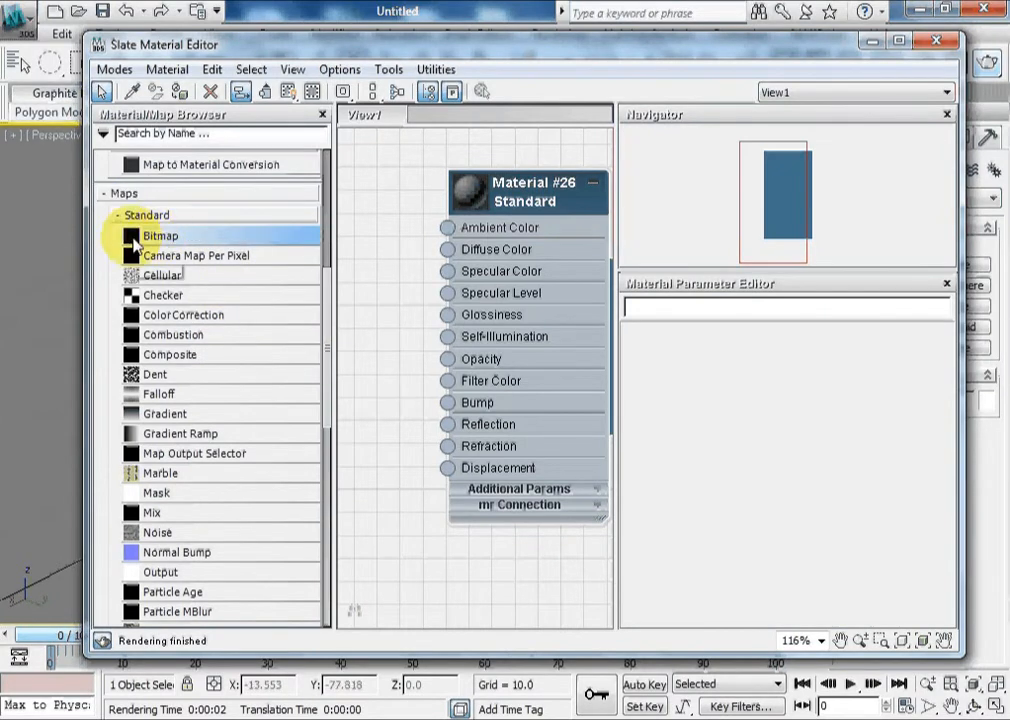
pyautogui.doubleClick(136, 239)
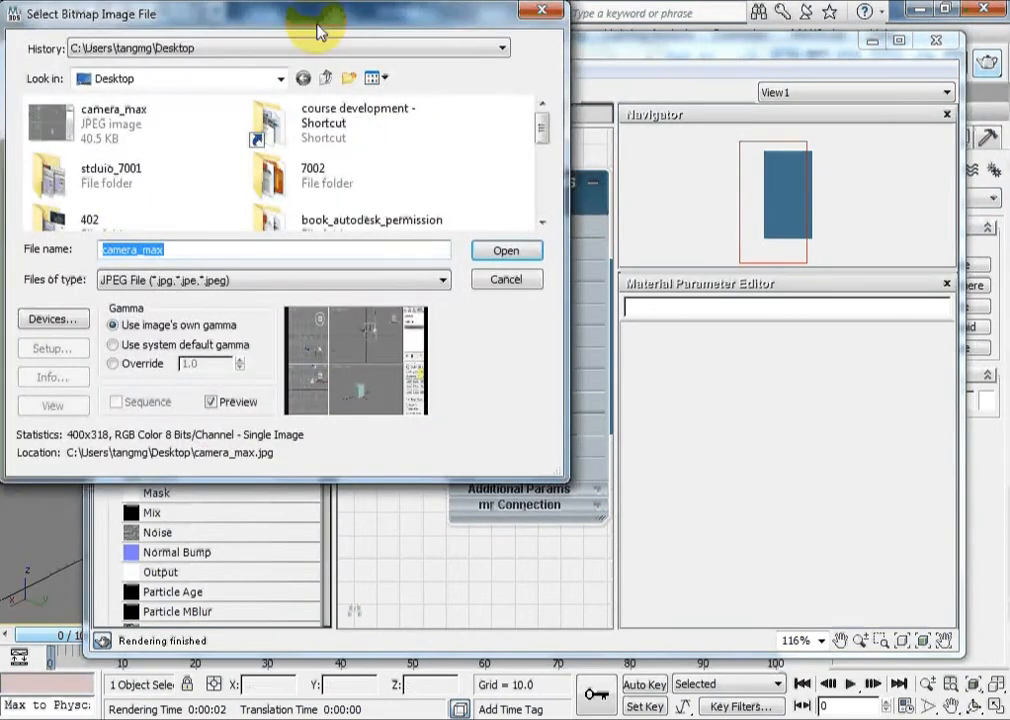
pyautogui.moveTo(292, 18); pyautogui.dragTo(447, 28)
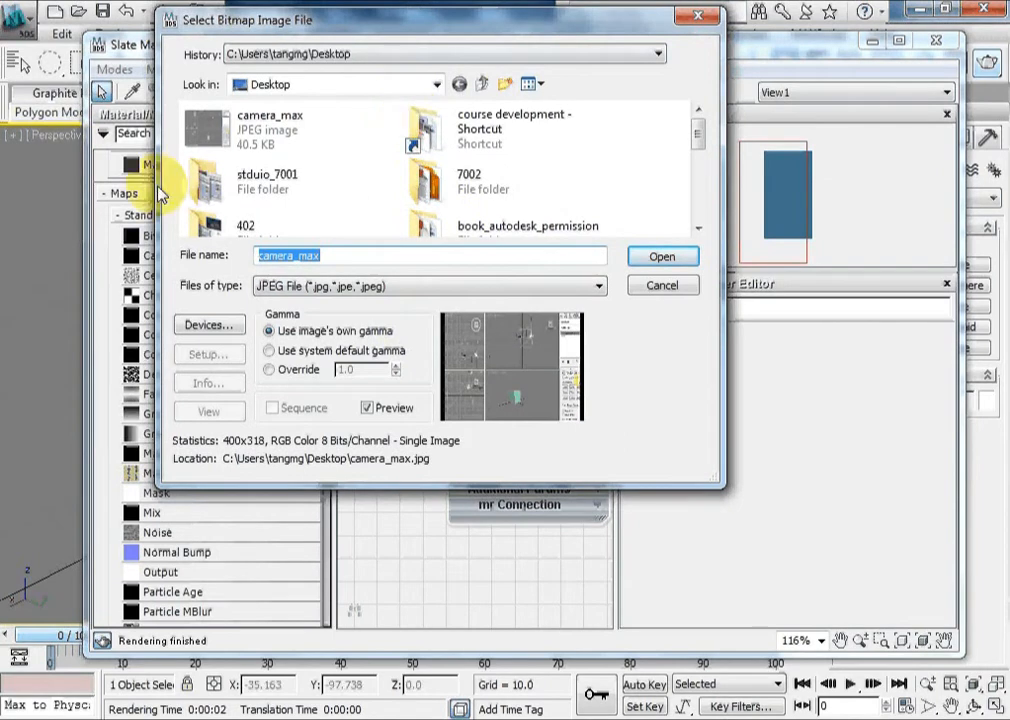
pyautogui.click(265, 145)
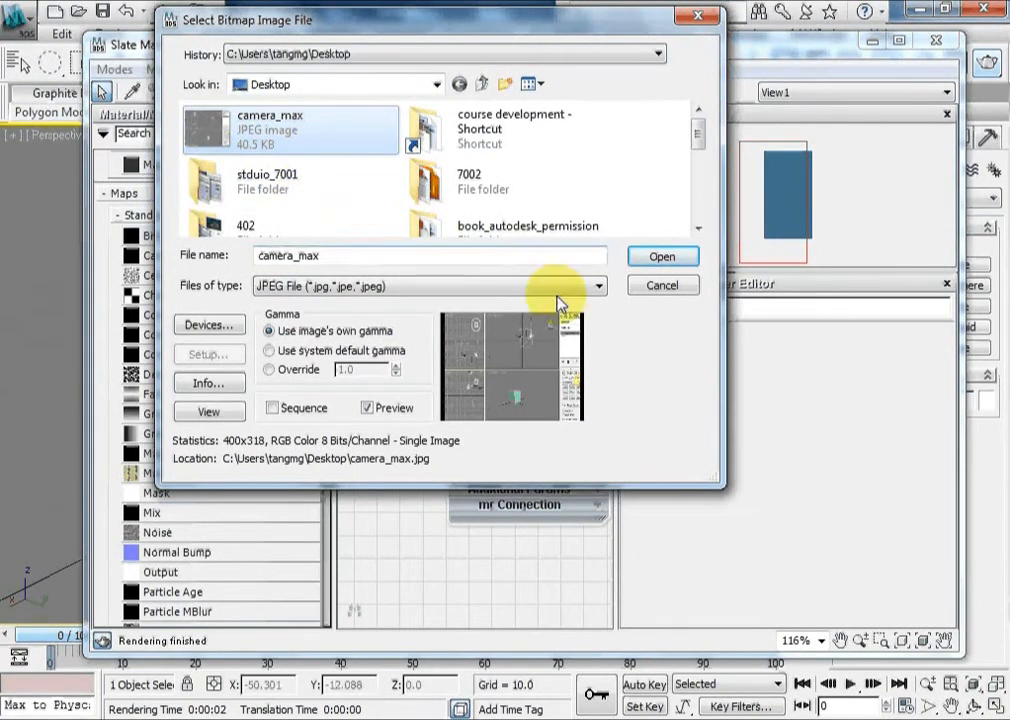
pyautogui.moveTo(709, 135)
pyautogui.mouseDown()
pyautogui.moveTo(705, 160)
pyautogui.moveTo(705, 128)
pyautogui.mouseUp()
pyautogui.click(661, 257)
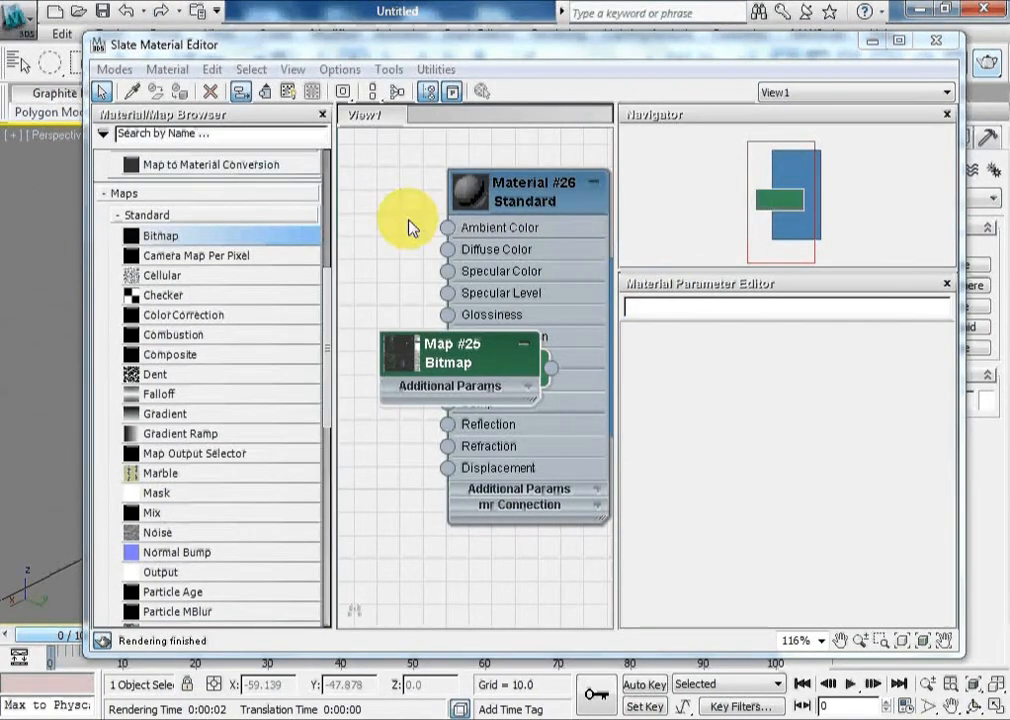
# Step: Arrange the graph so the Bitmap node and the Standard material node sit apart without overlapping
pyautogui.scroll(-1, 401, 210)
pyautogui.scroll(-3, 401, 210)
pyautogui.moveTo(462, 310); pyautogui.dragTo(388, 202)
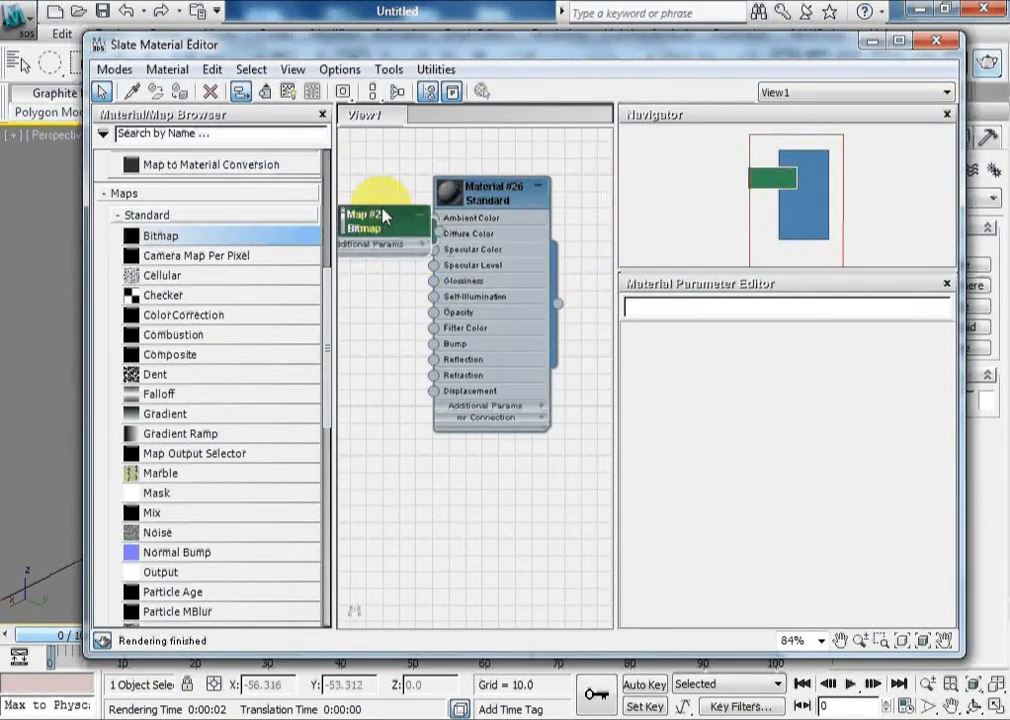
pyautogui.moveTo(486, 262); pyautogui.dragTo(552, 266)
pyautogui.moveTo(380, 219); pyautogui.dragTo(380, 219)
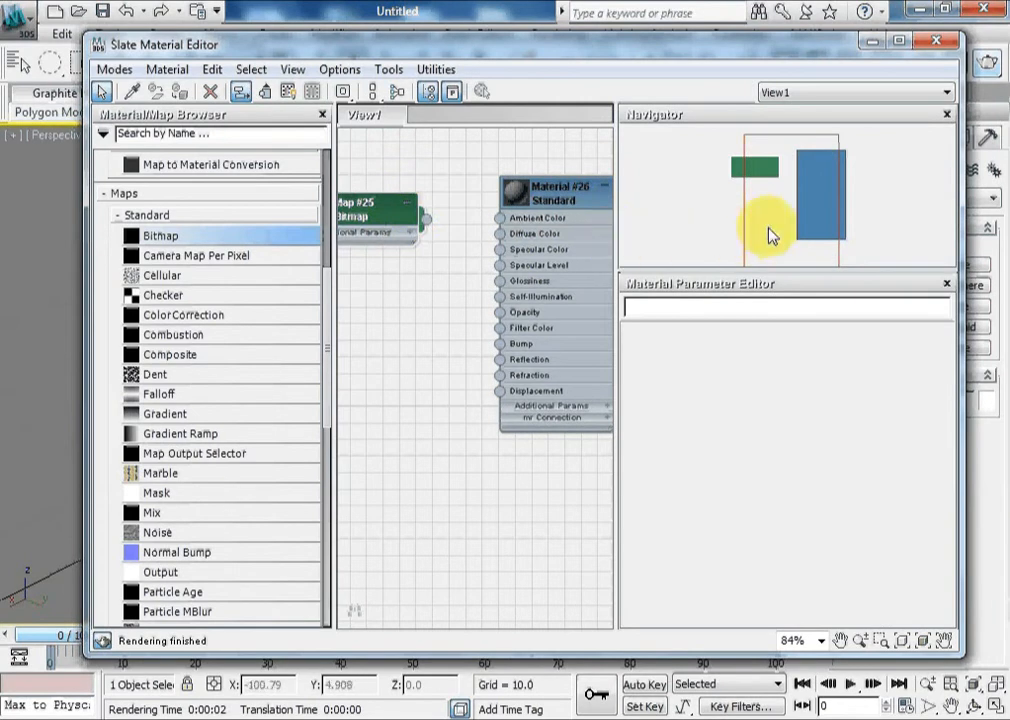
# Step: Connect the Bitmap node's output to the Standard material's Diffuse Color slot
pyautogui.scroll(2, 468, 234)
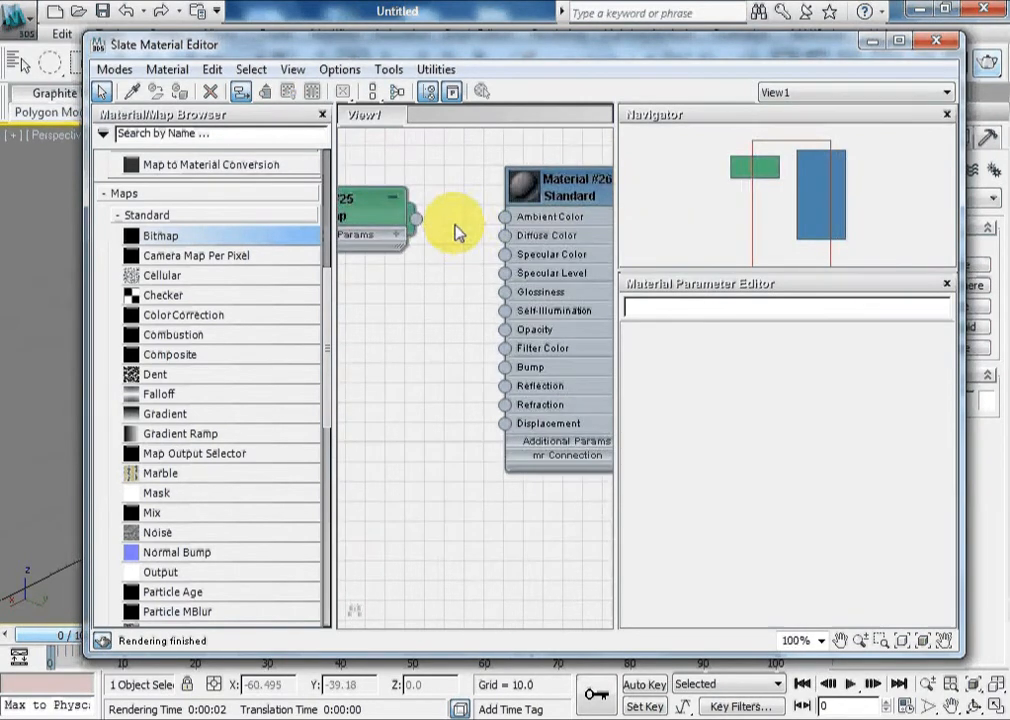
pyautogui.scroll(-1, 430, 229)
pyautogui.moveTo(414, 217); pyautogui.dragTo(499, 235)
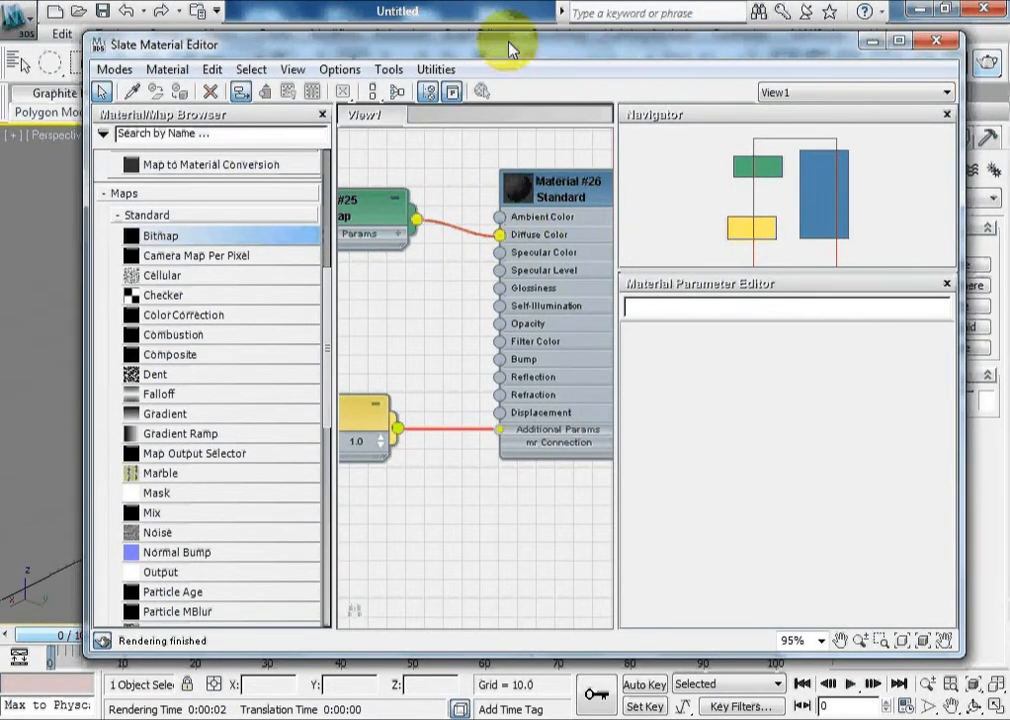
# Step: Uncover the sphere in the viewport and assign the Standard material to the selected sphere
pyautogui.moveTo(512, 44); pyautogui.dragTo(717, 210)
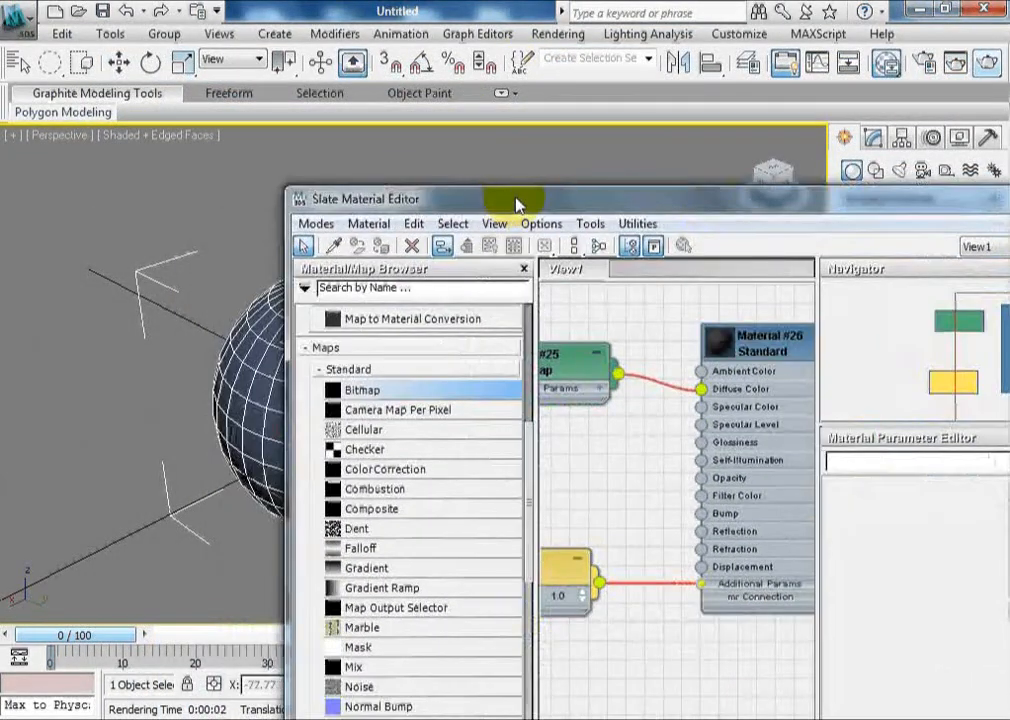
pyautogui.moveTo(514, 205); pyautogui.dragTo(582, 171)
pyautogui.click(870, 305)
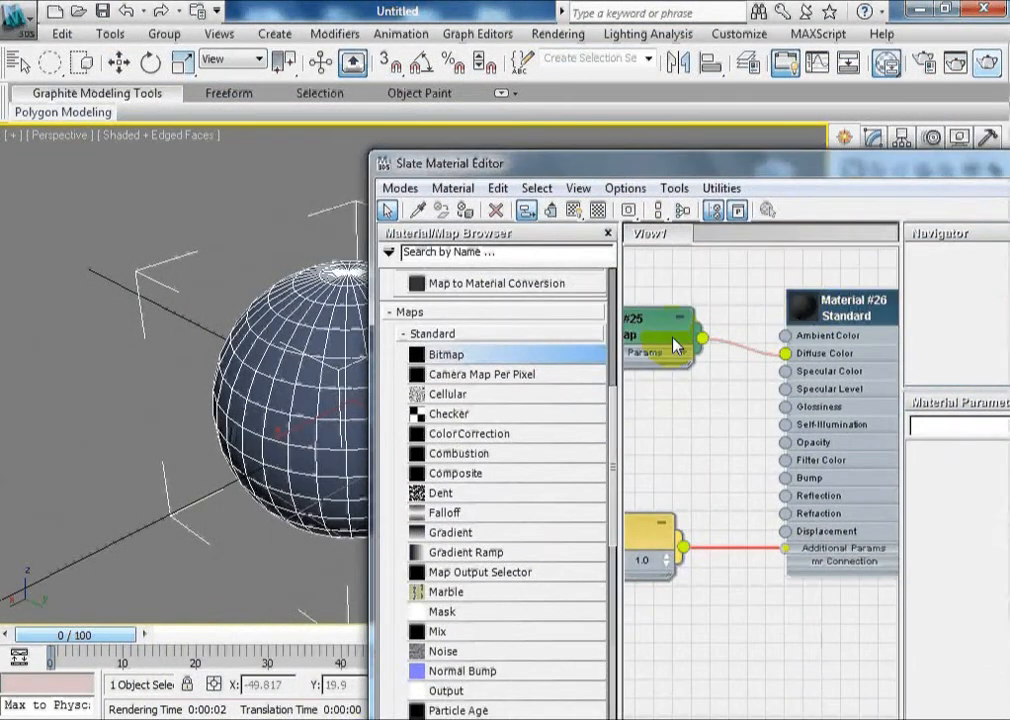
pyautogui.click(464, 210)
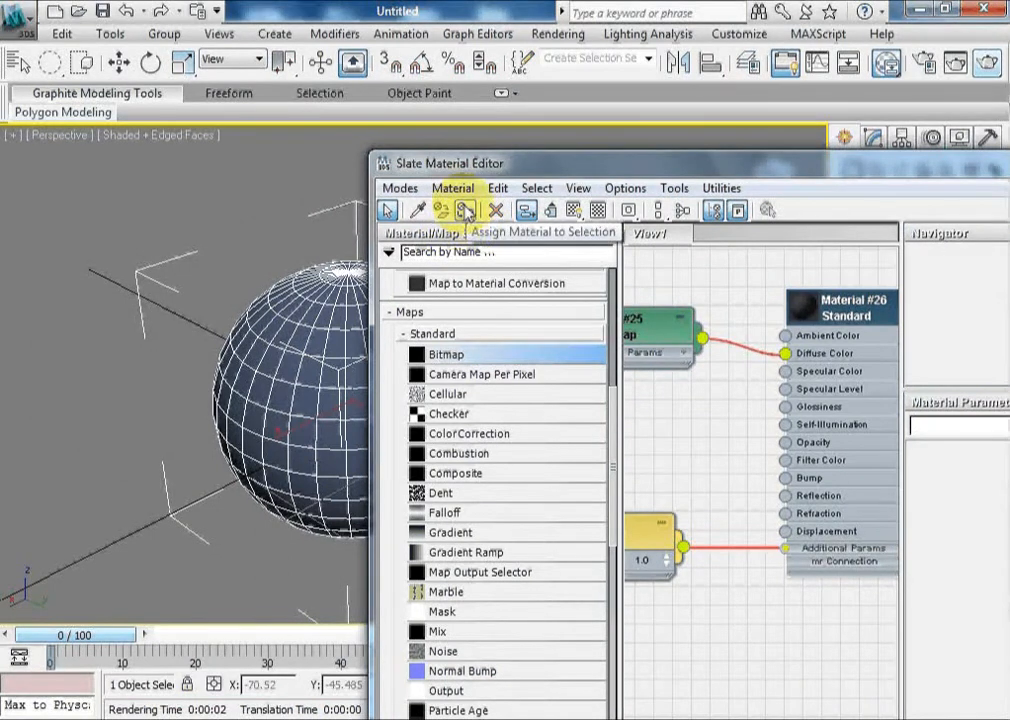
pyautogui.click(471, 213)
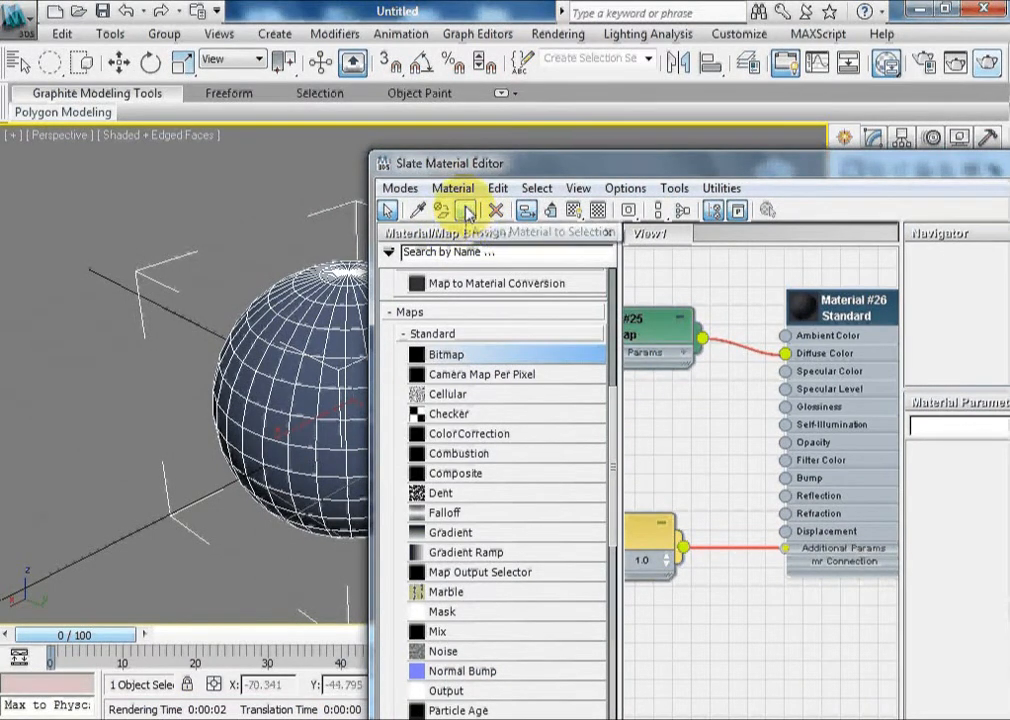
pyautogui.click(467, 211)
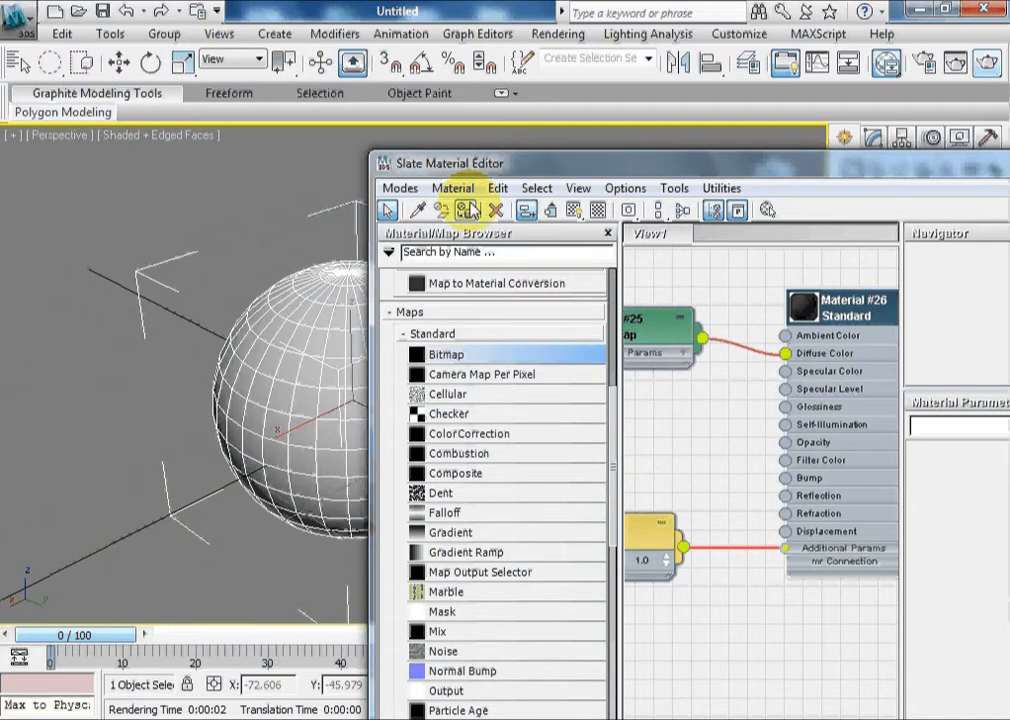
# Step: Reassign the Standard material to the selected sphere using the material node's own assign command
pyautogui.moveTo(537, 165); pyautogui.dragTo(482, 137)
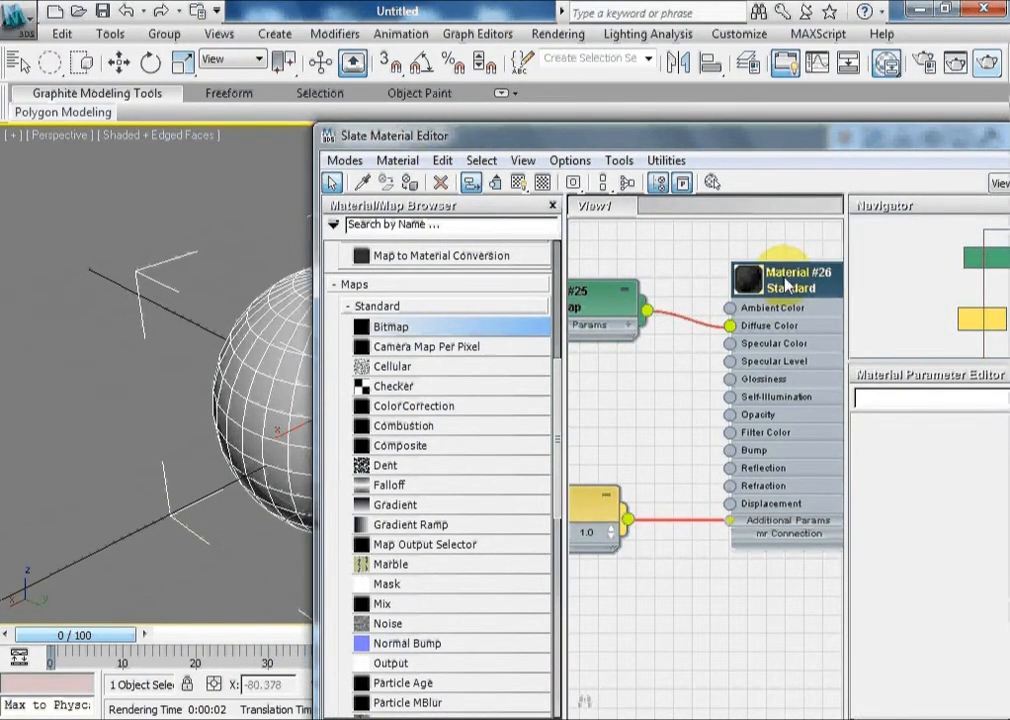
pyautogui.moveTo(787, 285); pyautogui.dragTo(765, 286, button='middle')
pyautogui.rightClick(735, 288)
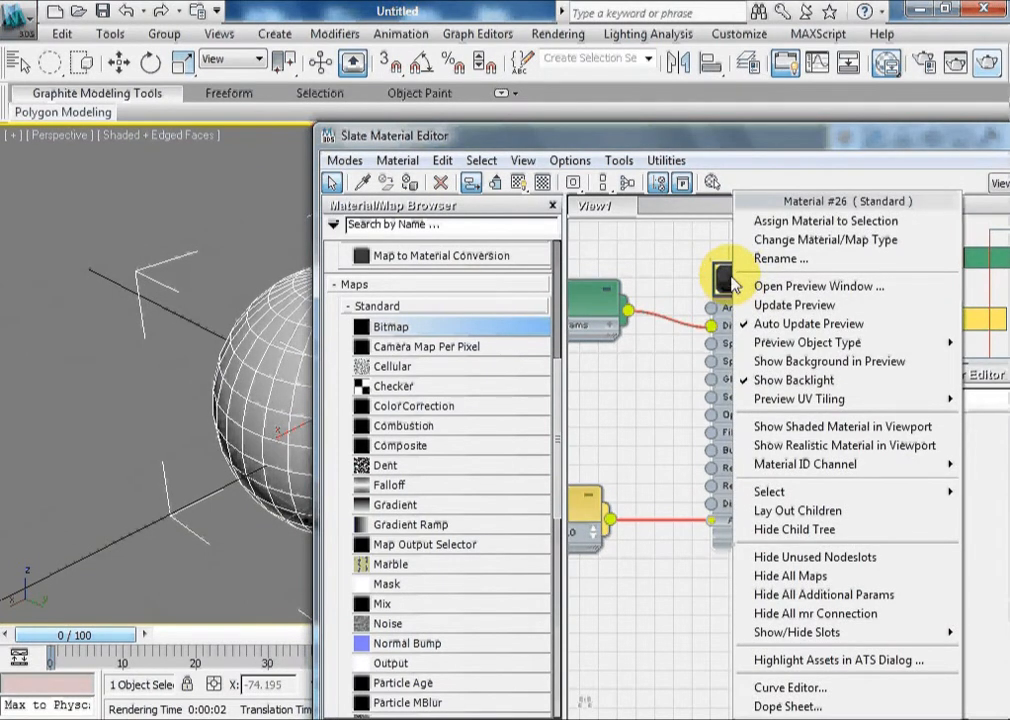
pyautogui.click(778, 229)
pyautogui.rightClick(775, 229)
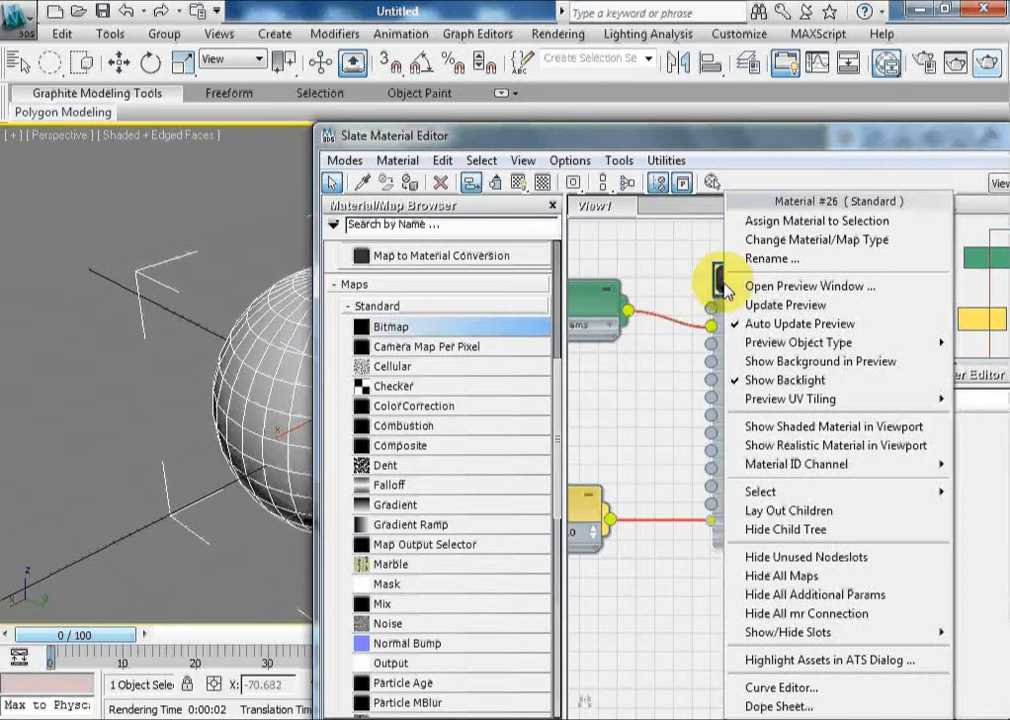
pyautogui.click(772, 222)
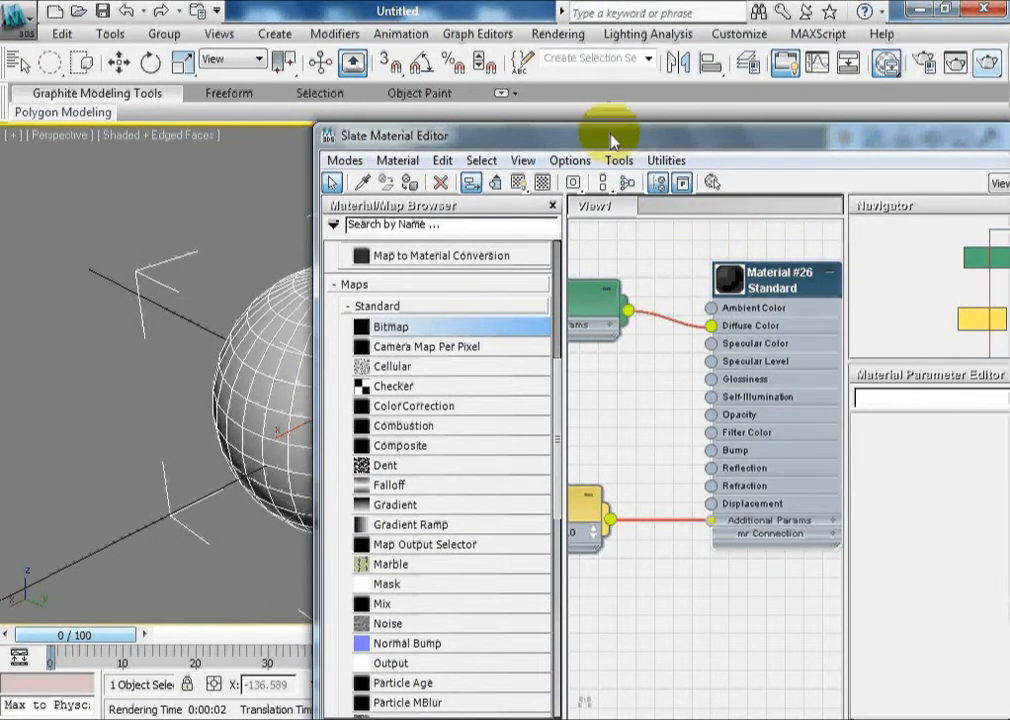
pyautogui.moveTo(611, 140); pyautogui.dragTo(618, 133)
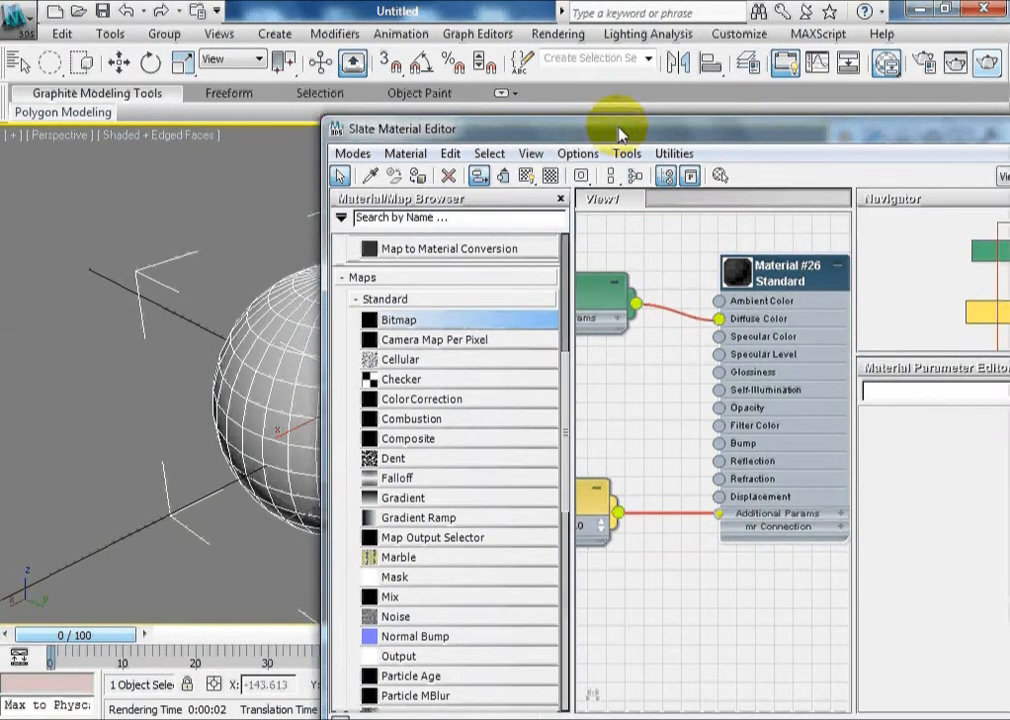
# Step: Turn on Show Shaded Material in Viewport for the Standard material and uncover the sphere
pyautogui.click(527, 177)
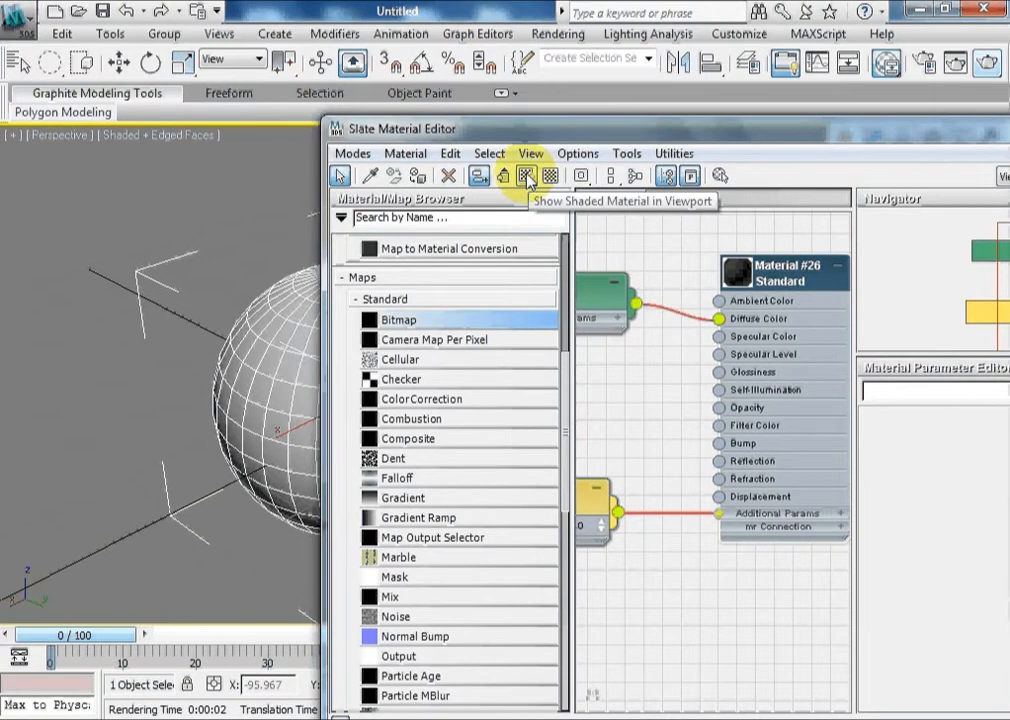
pyautogui.click(527, 177)
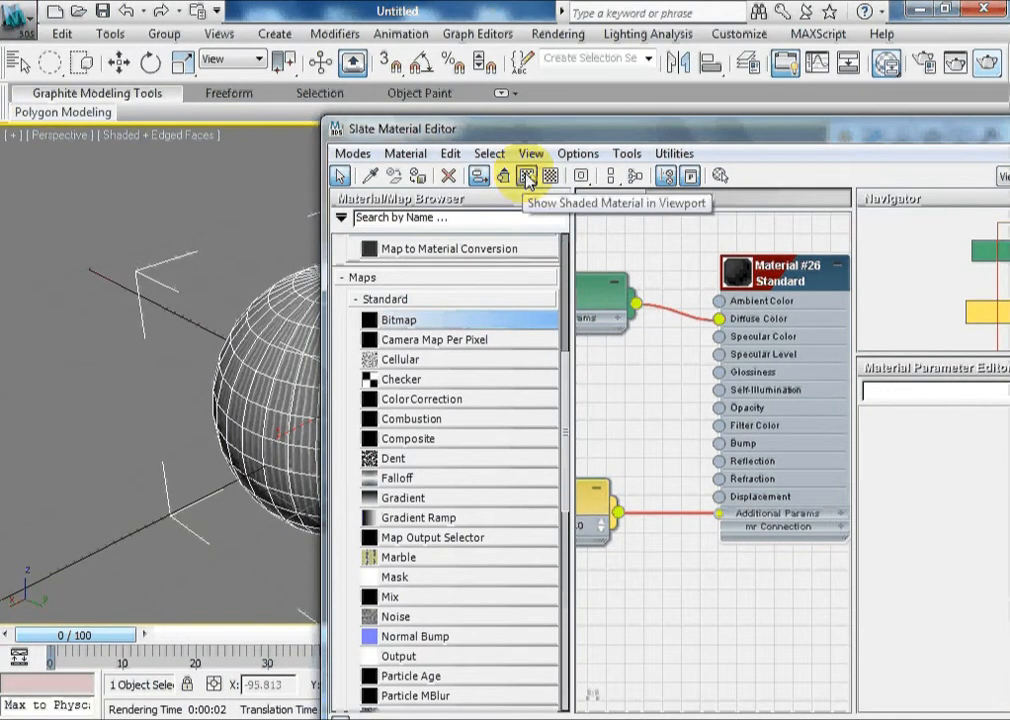
pyautogui.moveTo(514, 135); pyautogui.dragTo(640, 183)
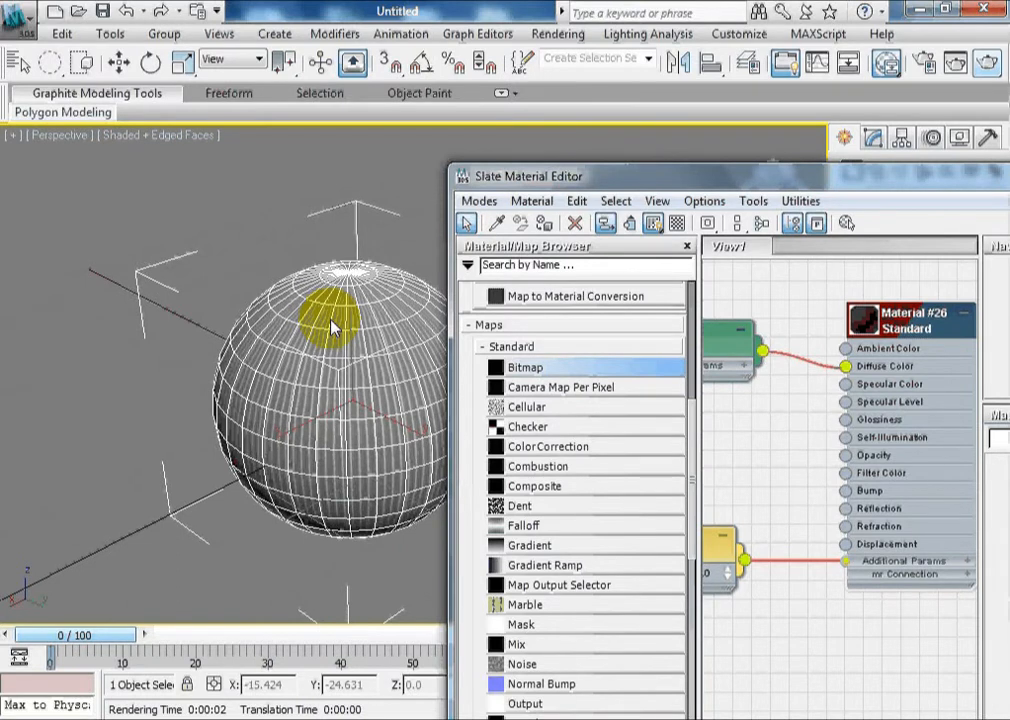
# Step: Move the Bitmap node closer to the Standard material node and open its parameters with the whole editor in view
pyautogui.moveTo(627, 176); pyautogui.dragTo(493, 118)
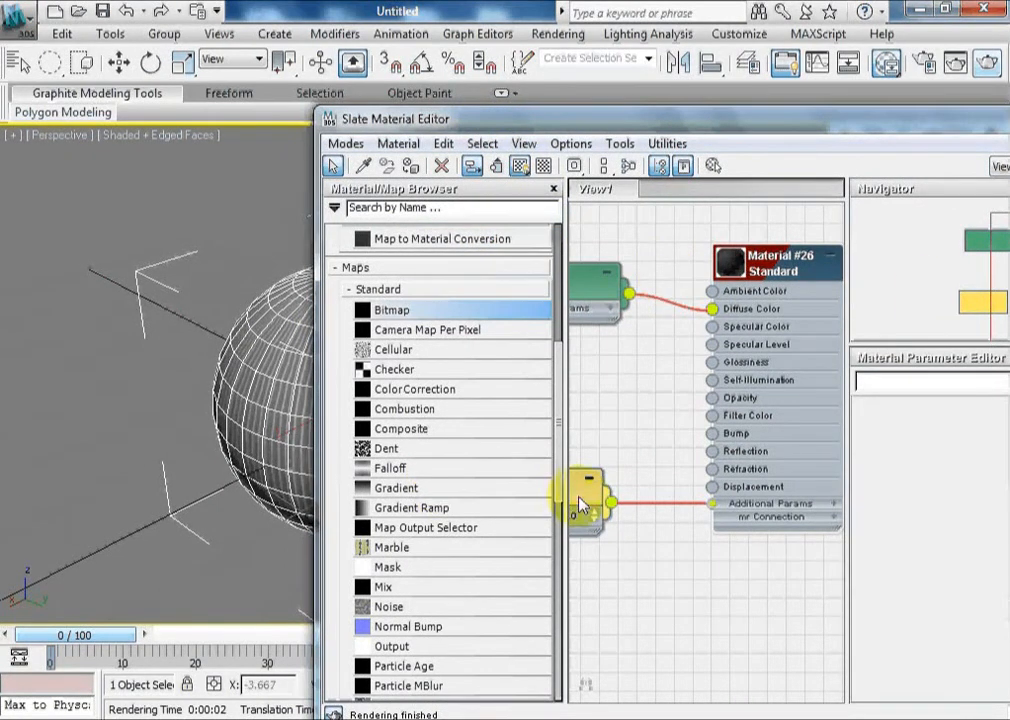
pyautogui.click(668, 433)
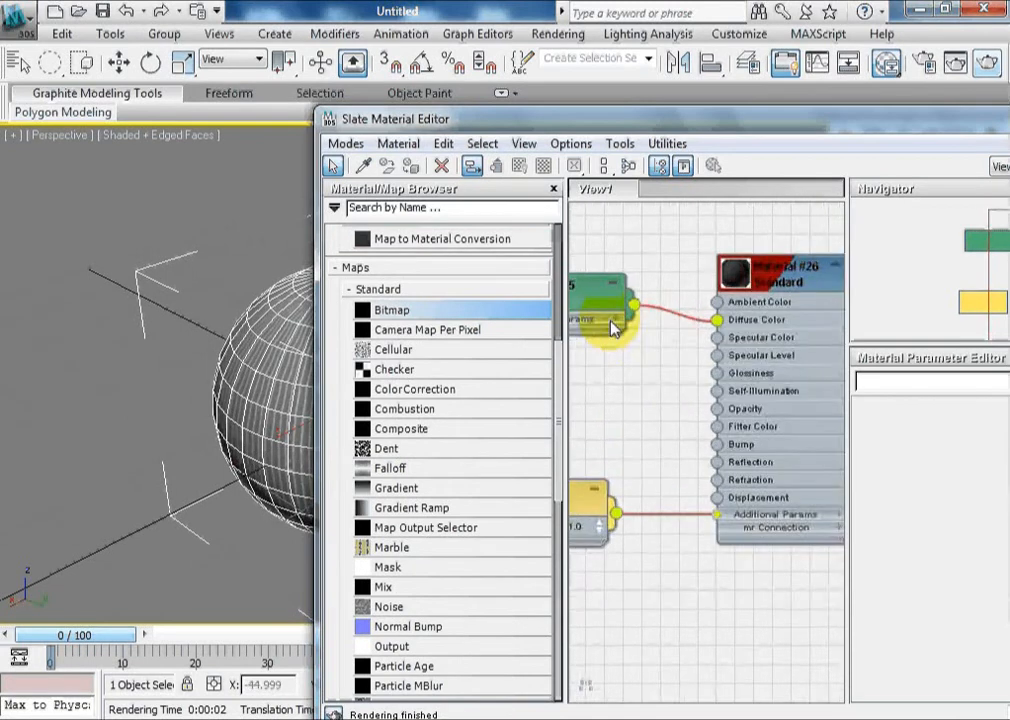
pyautogui.scroll(-2, 618, 316)
pyautogui.moveTo(644, 122); pyautogui.dragTo(459, 97)
pyautogui.scroll(2, 400, 265)
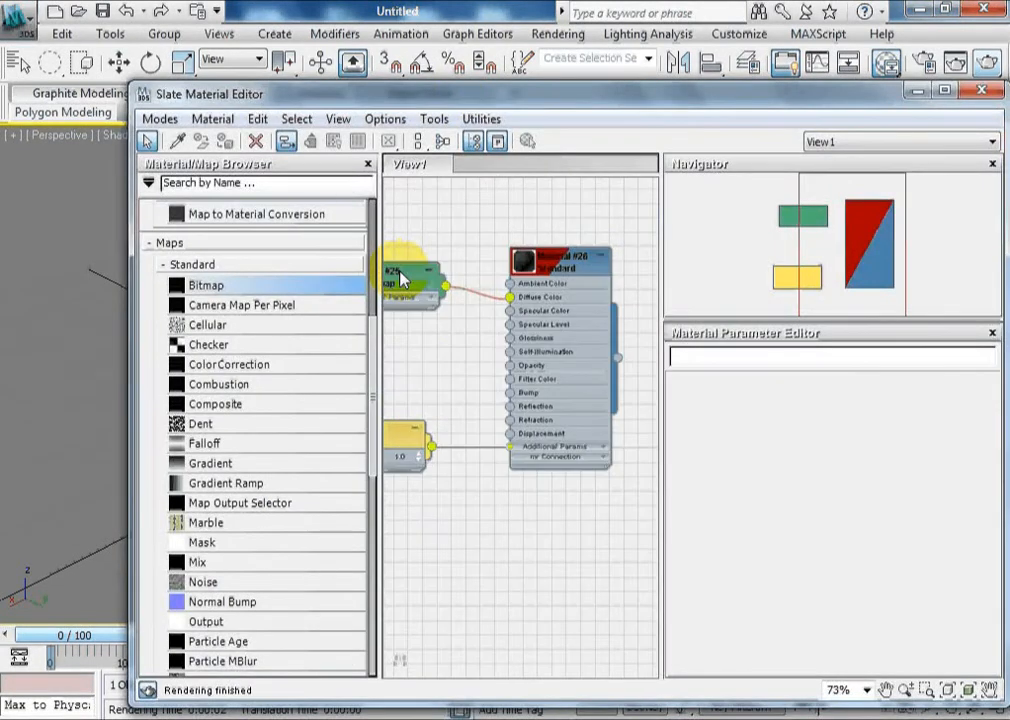
pyautogui.moveTo(423, 290)
pyautogui.mouseDown()
pyautogui.moveTo(390, 268)
pyautogui.moveTo(442, 289)
pyautogui.moveTo(419, 298)
pyautogui.moveTo(425, 313)
pyautogui.mouseUp()
pyautogui.scroll(4, 425, 313)
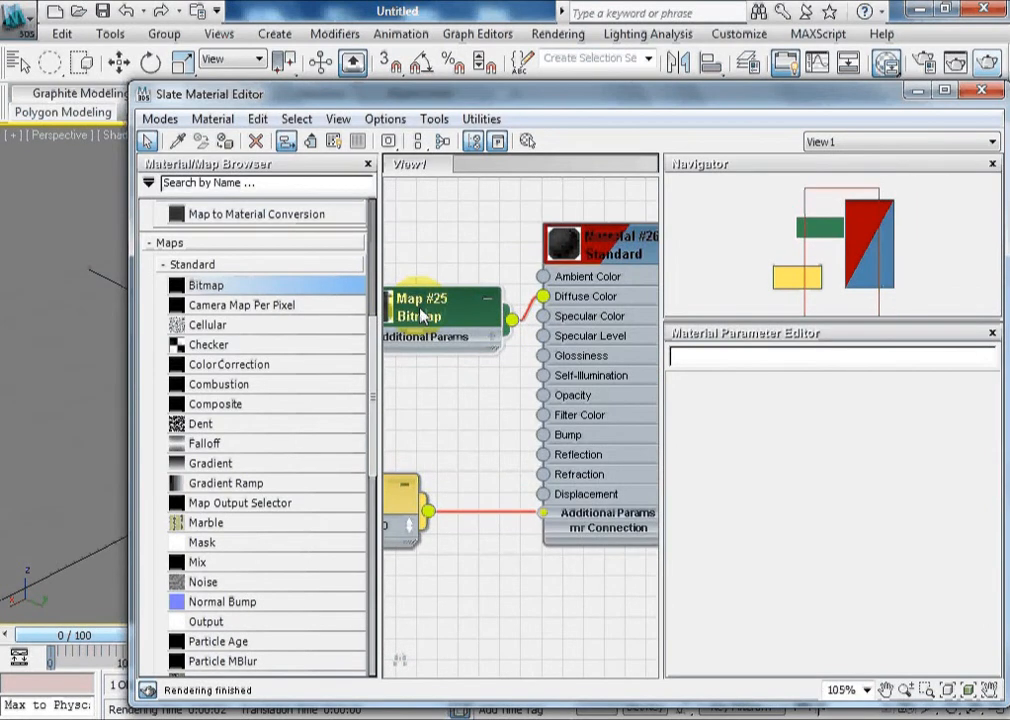
pyautogui.doubleClick(422, 310)
pyautogui.moveTo(590, 95); pyautogui.dragTo(532, 60)
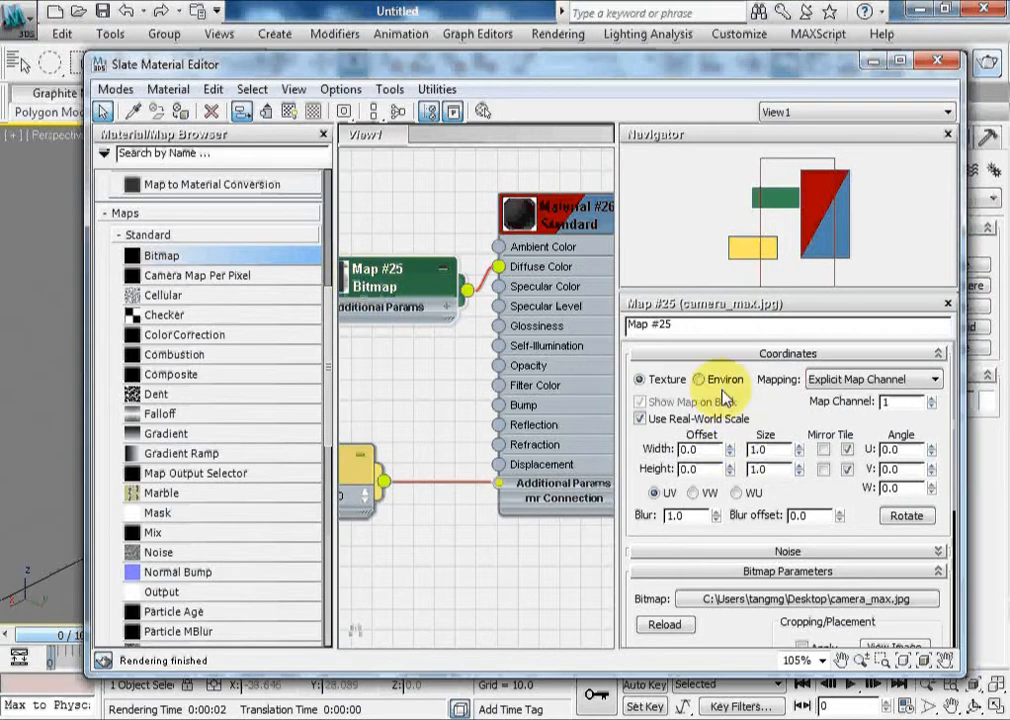
# Step: Set the bitmap's real-world size to 100 in width and 100 in height, and uncover the sphere
pyautogui.moveTo(792, 417); pyautogui.dragTo(800, 471)
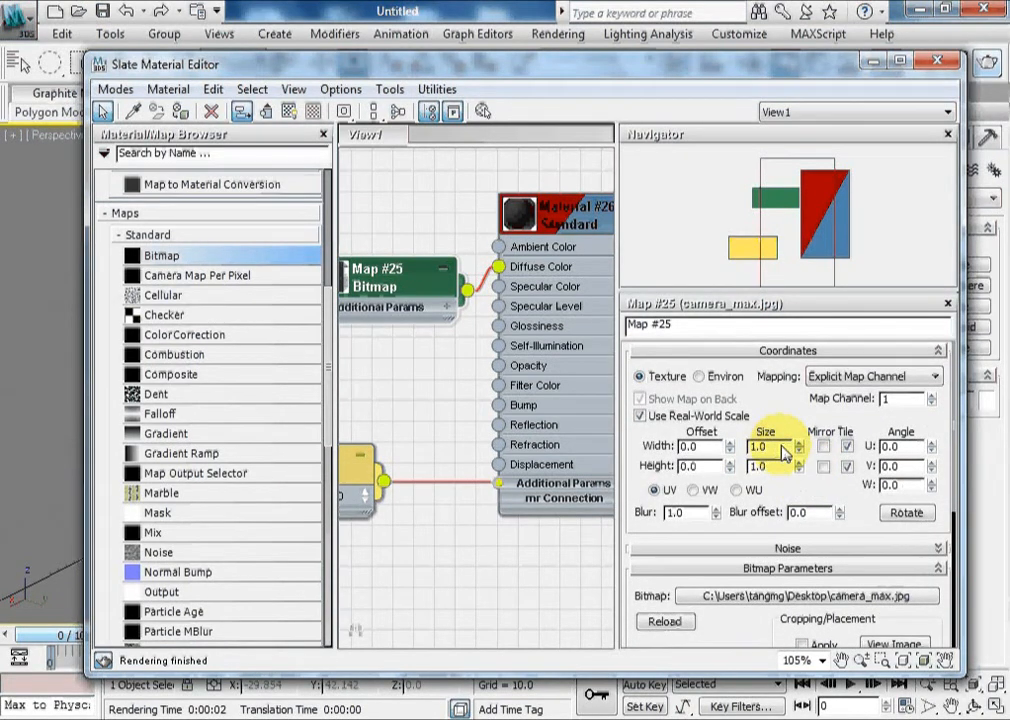
pyautogui.doubleClick(782, 447)
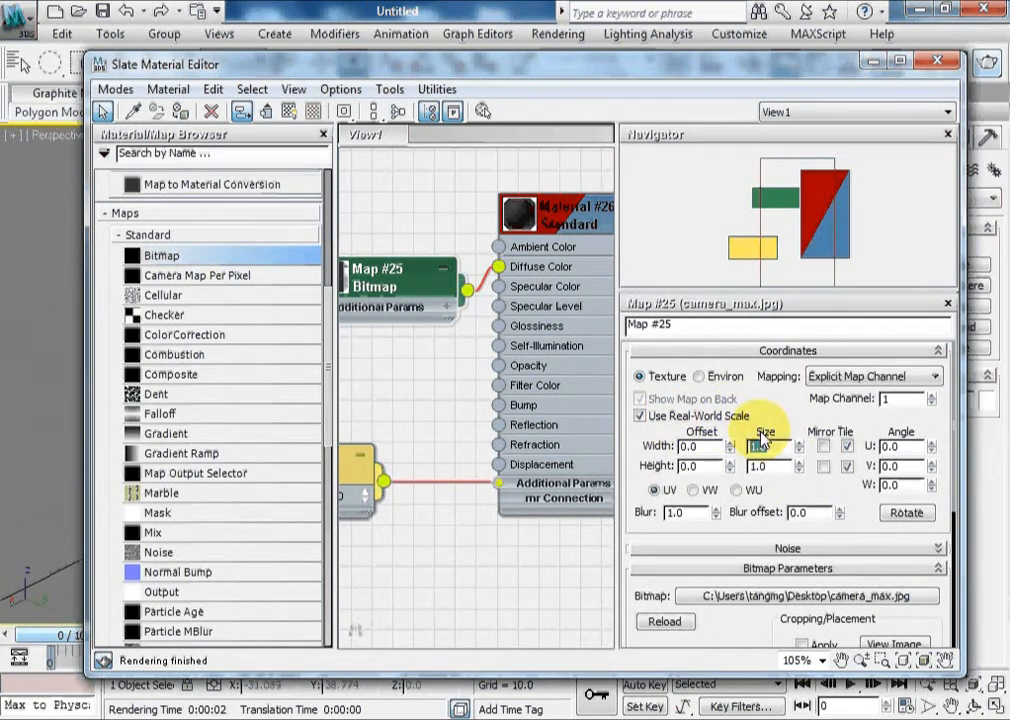
pyautogui.doubleClick(776, 467)
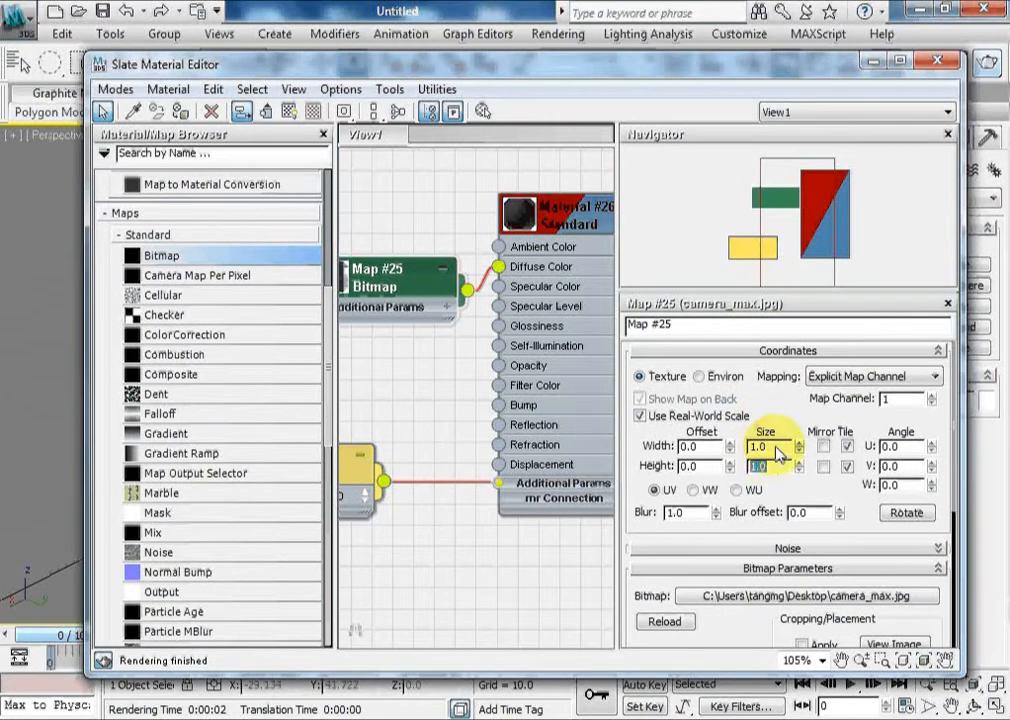
pyautogui.click(775, 448)
pyautogui.doubleClick(760, 447)
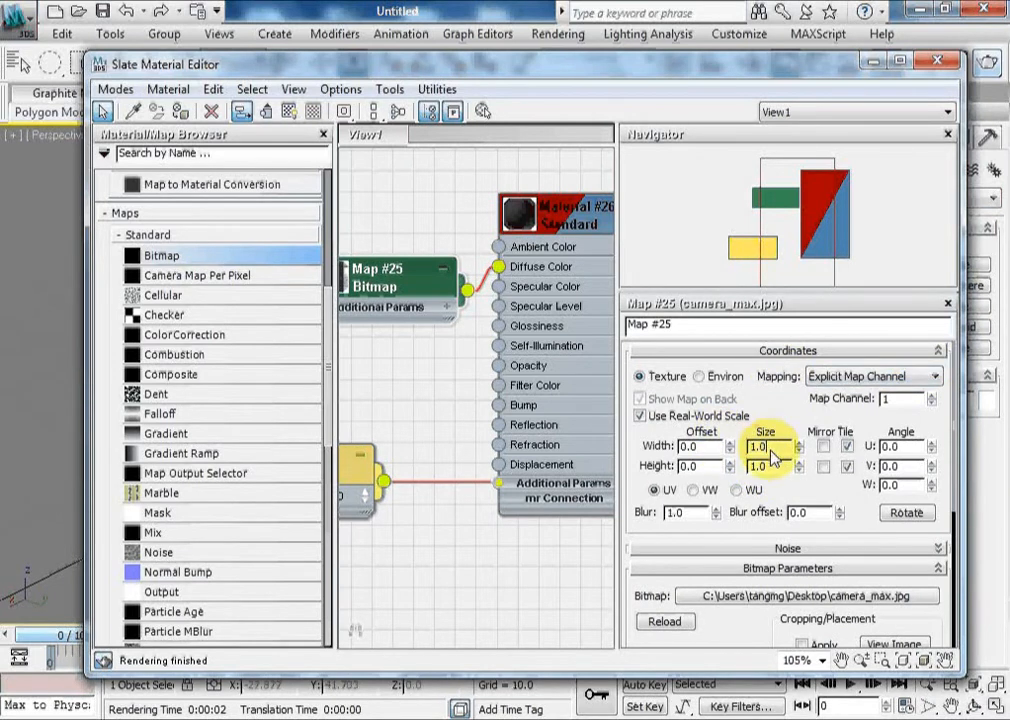
pyautogui.write('100')
pyautogui.press('Tab')
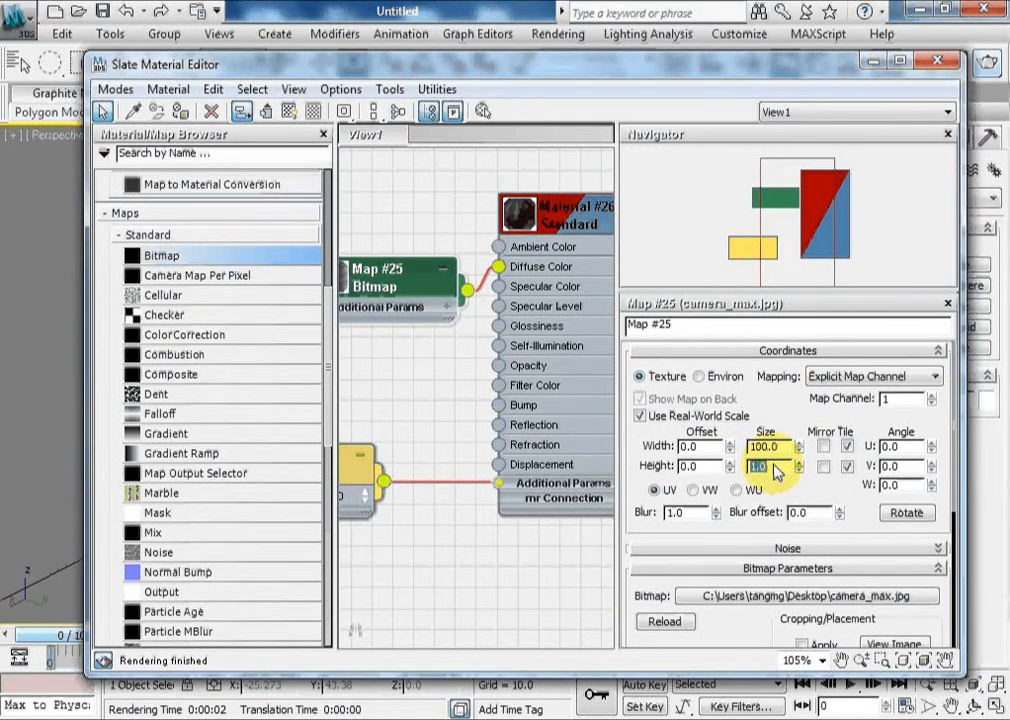
pyautogui.write('100')
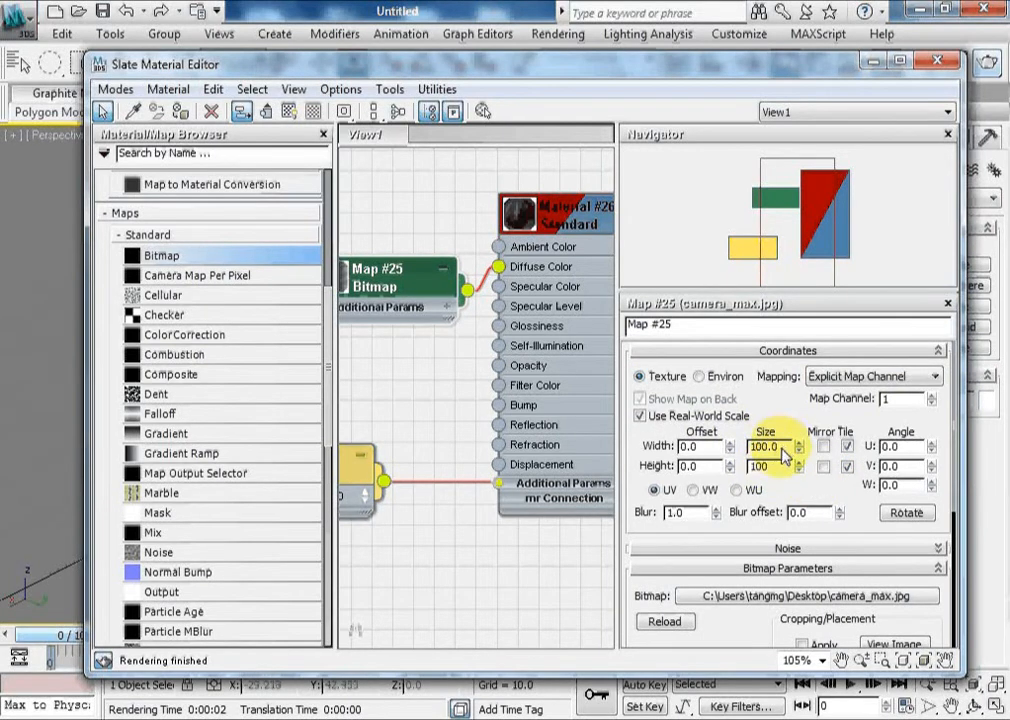
pyautogui.press('Return')
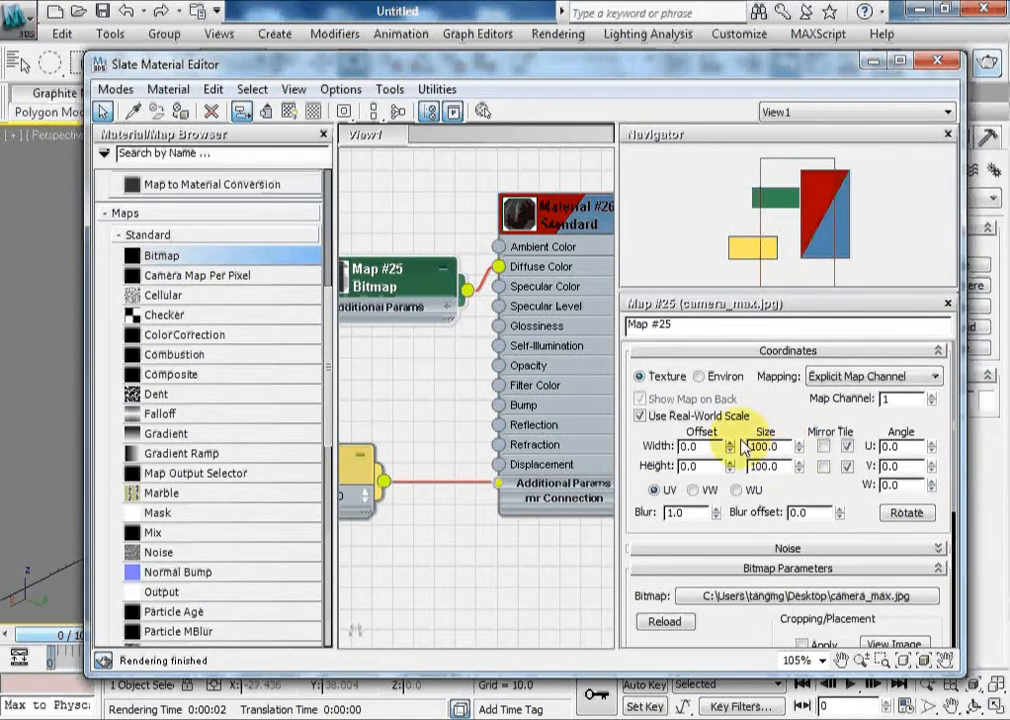
pyautogui.moveTo(286, 72); pyautogui.dragTo(581, 104)
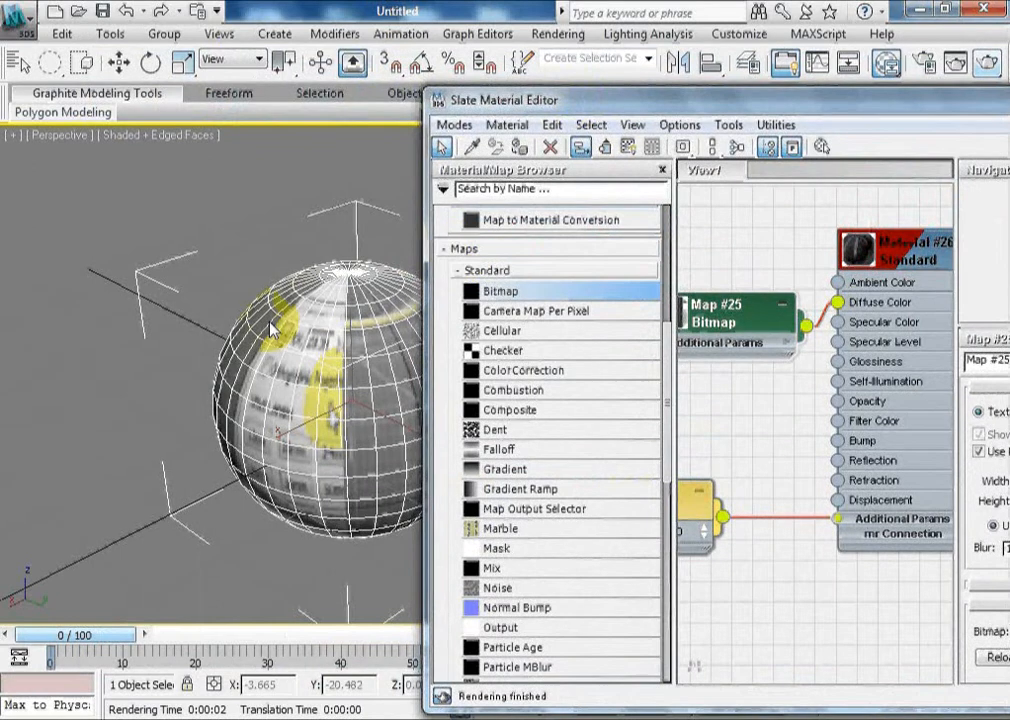
# Step: Deselect the sphere, render the Perspective view to check the mapped texture, and close the rendered frame
pyautogui.click(291, 190)
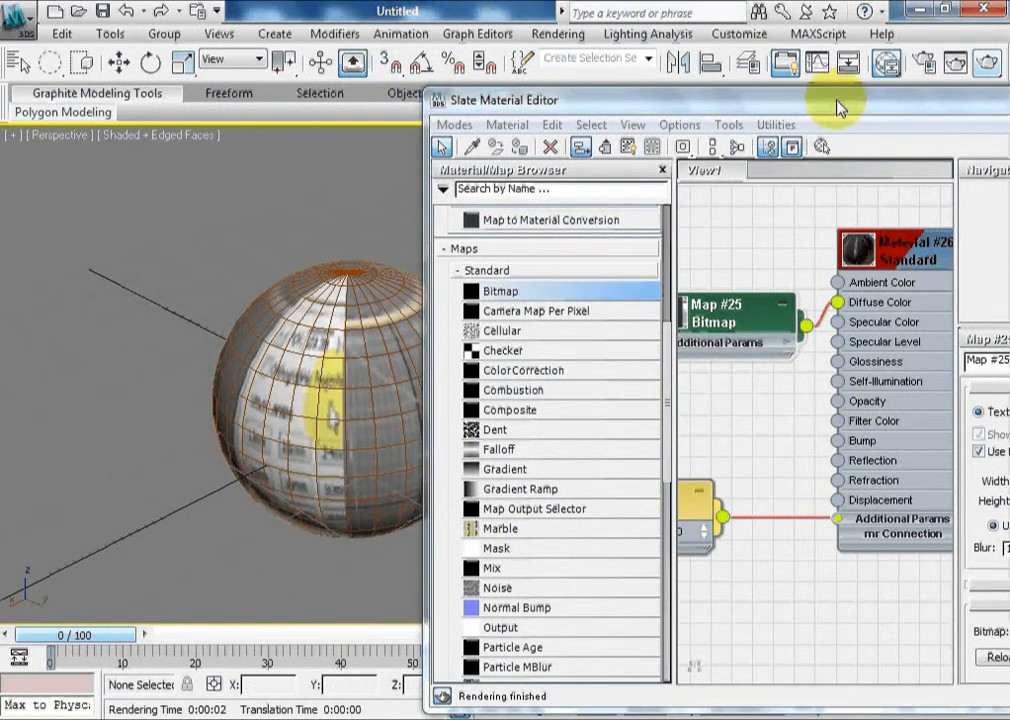
pyautogui.moveTo(640, 100); pyautogui.dragTo(395, 59)
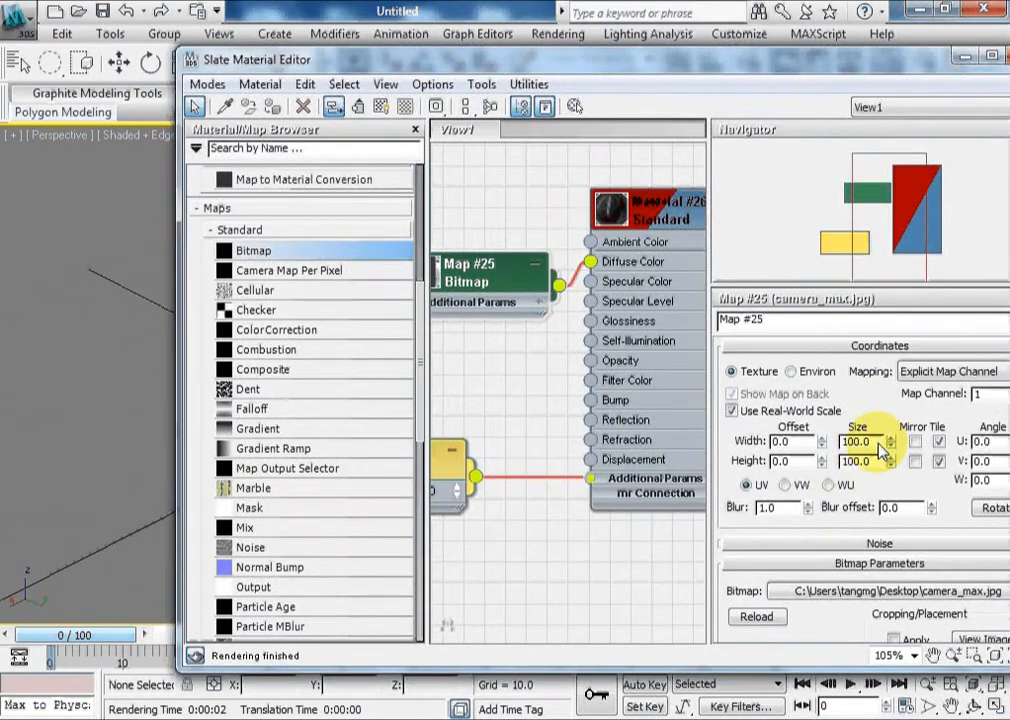
pyautogui.moveTo(877, 441); pyautogui.dragTo(812, 443)
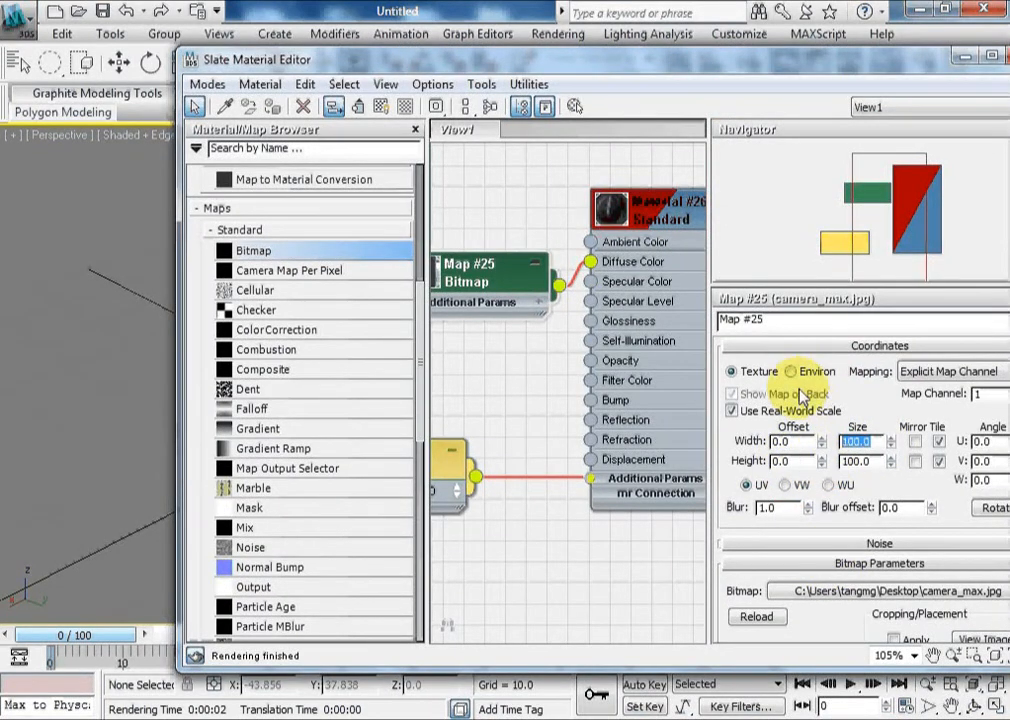
pyautogui.moveTo(600, 60); pyautogui.dragTo(522, 268)
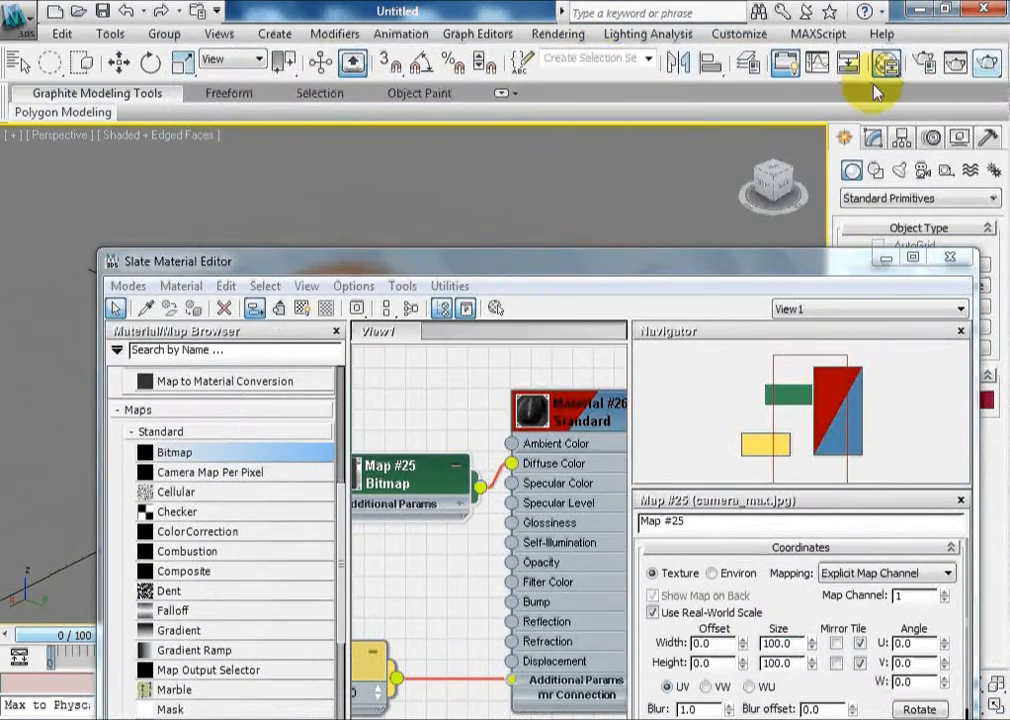
pyautogui.click(987, 63)
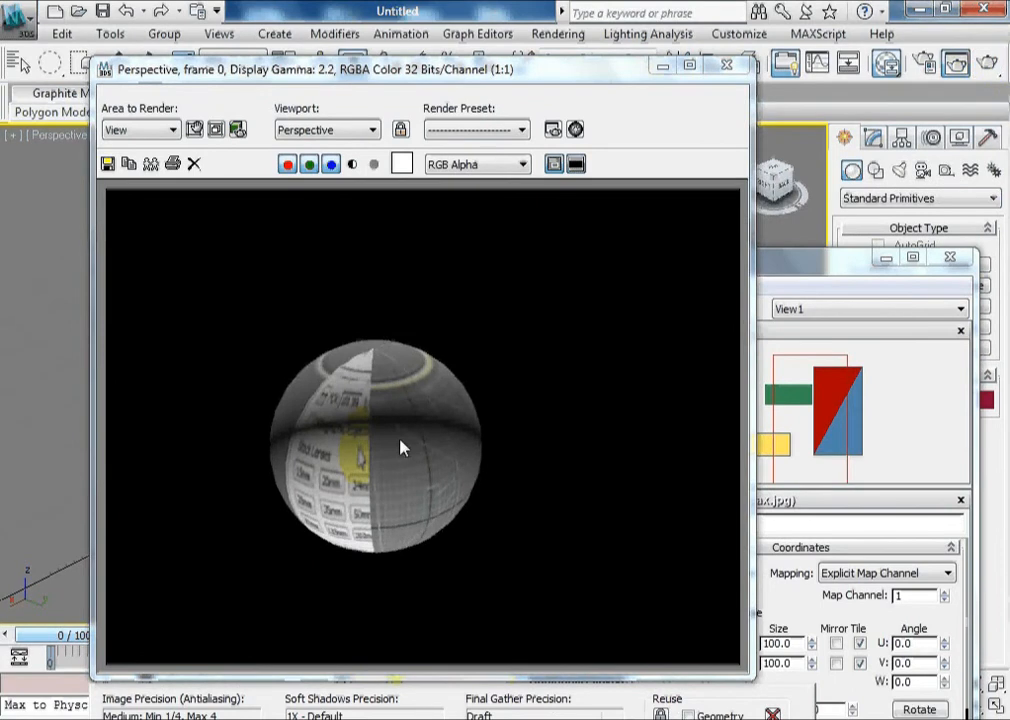
pyautogui.click(729, 68)
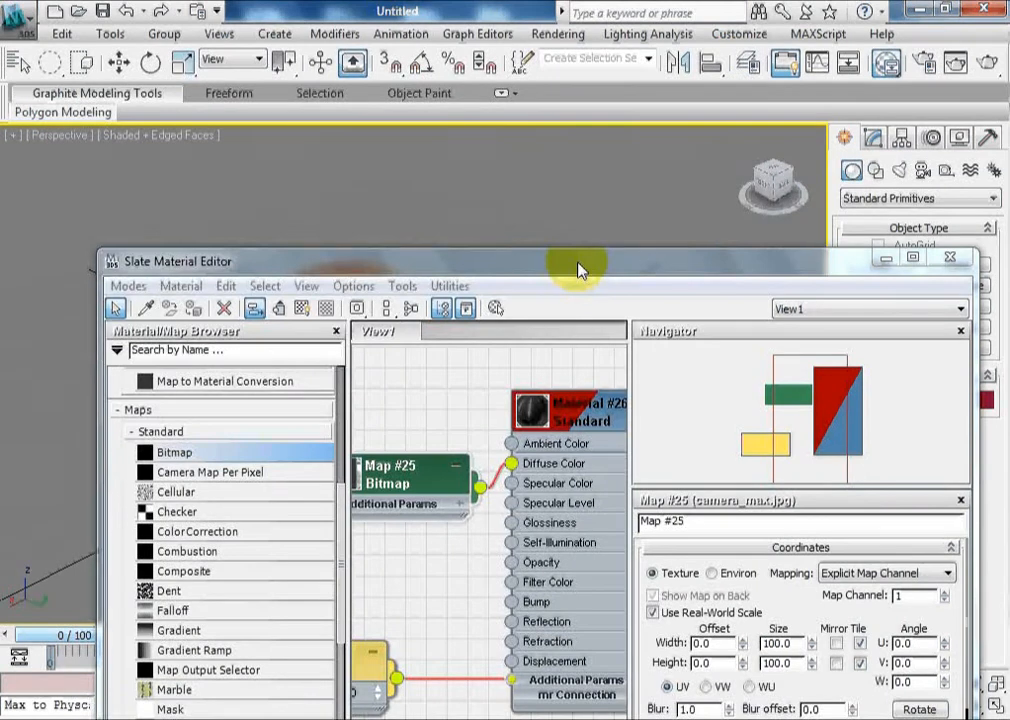
# Step: Delete all of the Standard material's nodes, including its bitmap and controller, from View1
pyautogui.moveTo(578, 264); pyautogui.dragTo(583, 130)
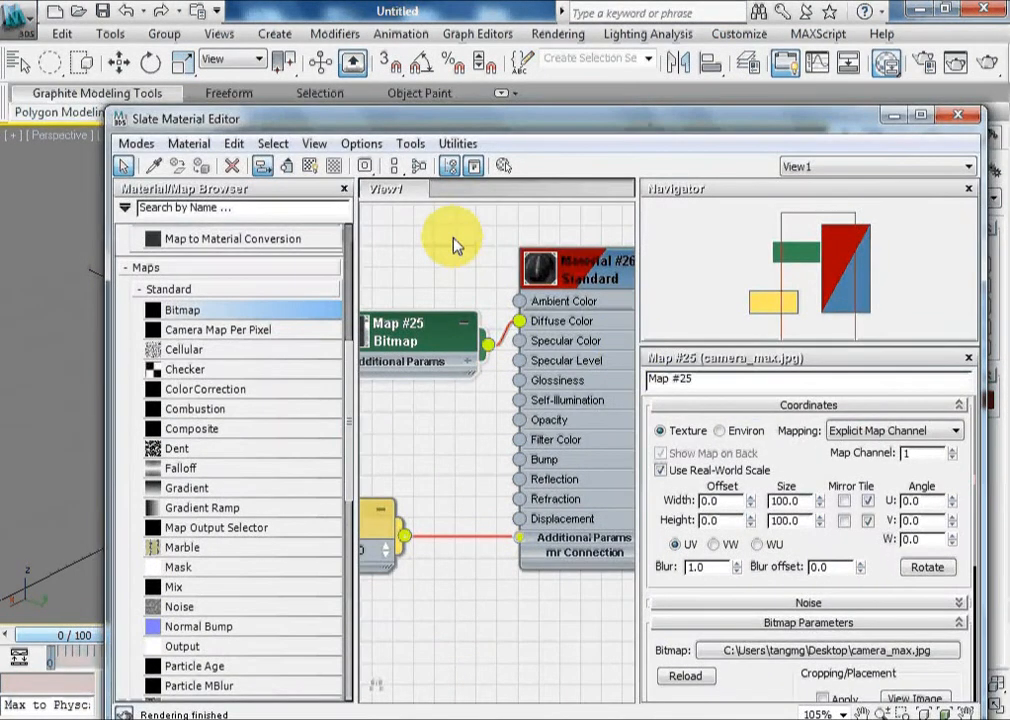
pyautogui.rightClick(450, 260)
pyautogui.click(450, 260)
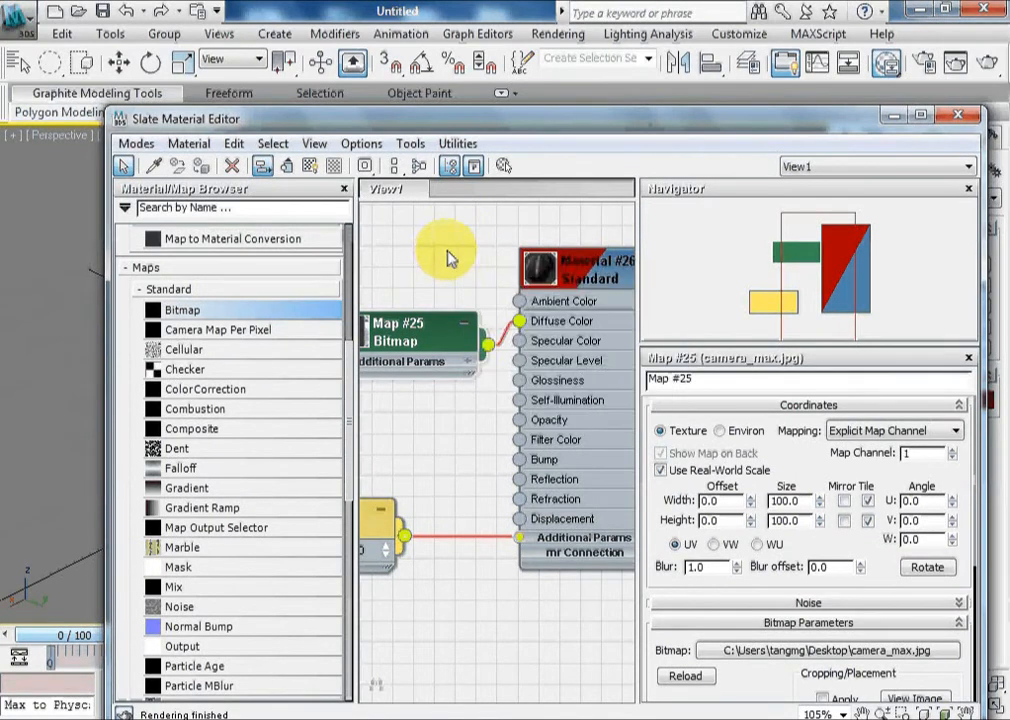
pyautogui.scroll(-1, 450, 260)
pyautogui.scroll(-10, 450, 260)
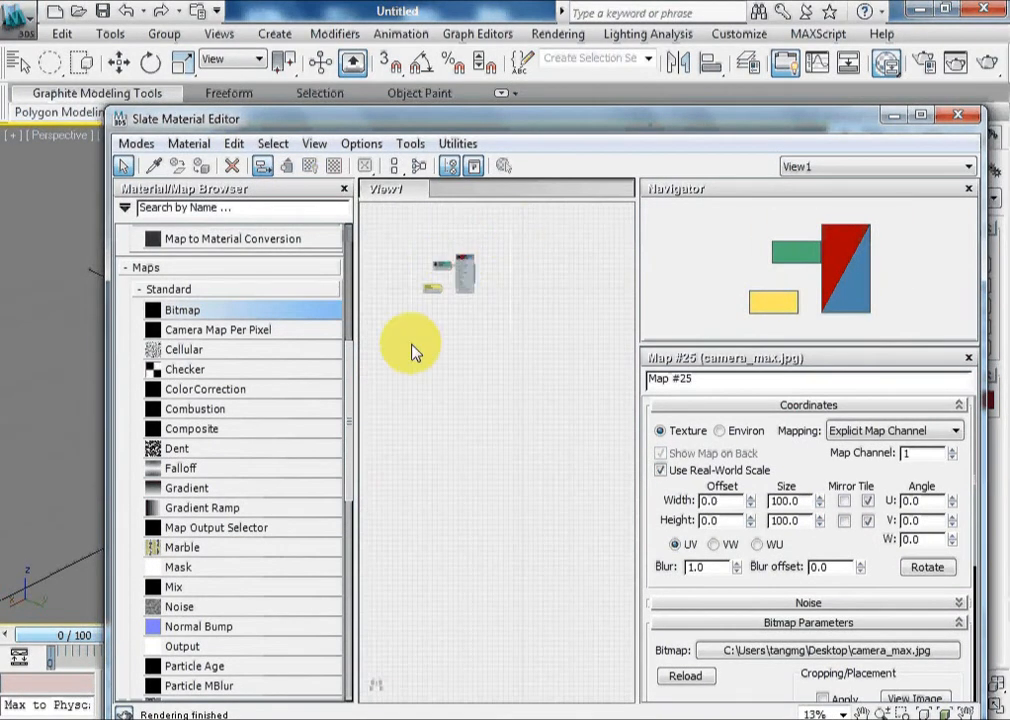
pyautogui.scroll(5, 413, 280)
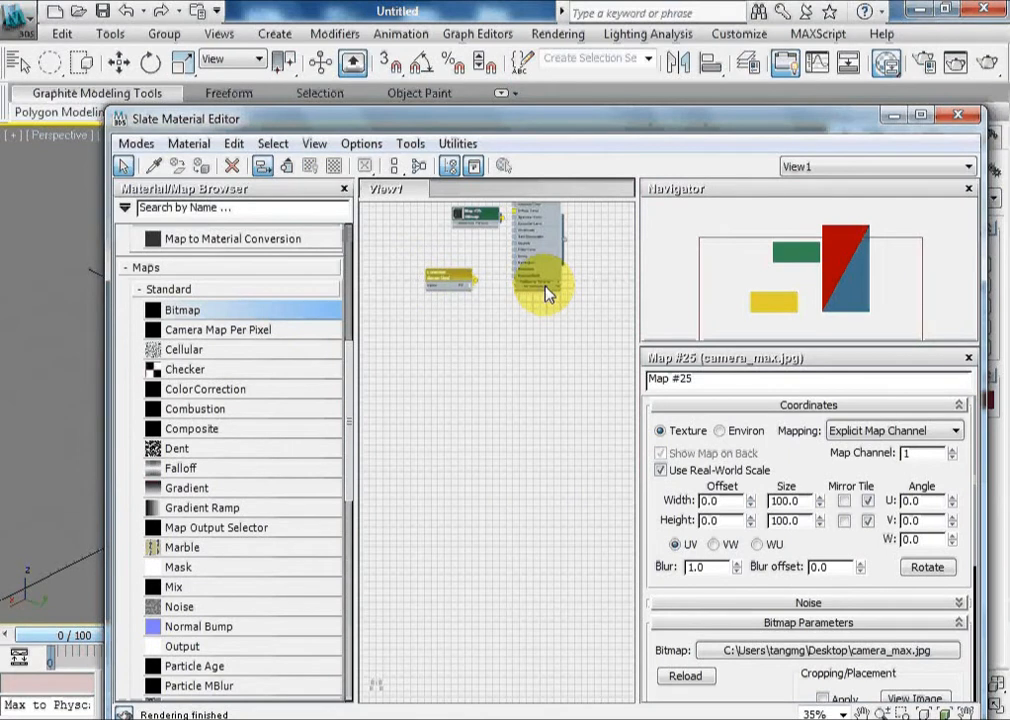
pyautogui.press('Delete')
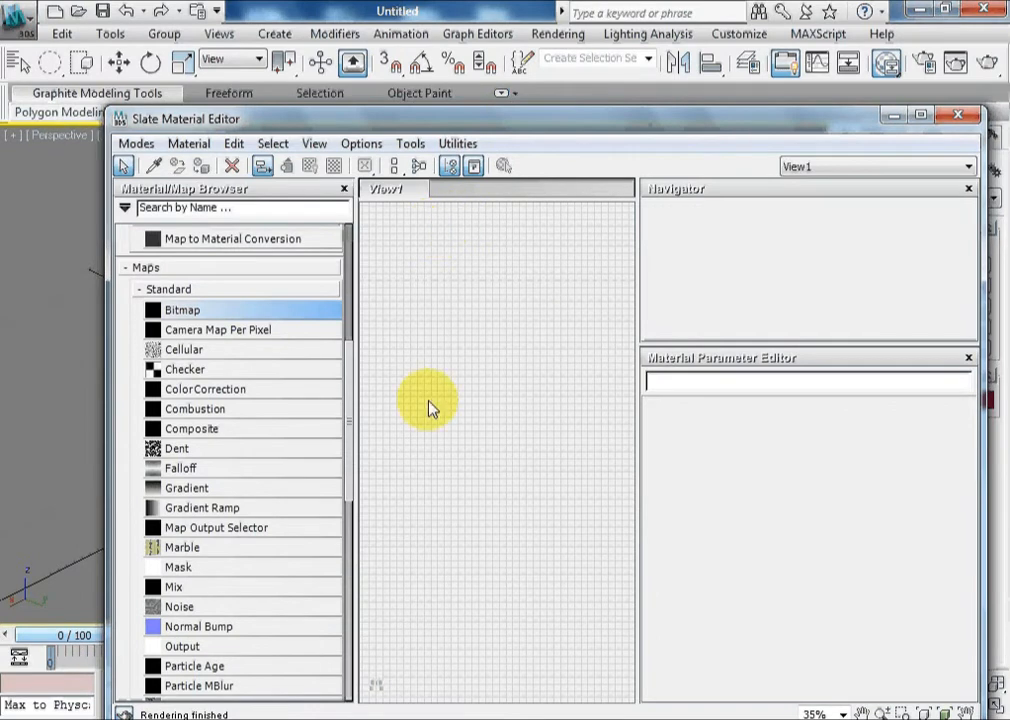
# Step: Load the sphere's Material #26 from Scene Materials back into View1 with its connected nodes
pyautogui.moveTo(444, 126); pyautogui.dragTo(450, 75)
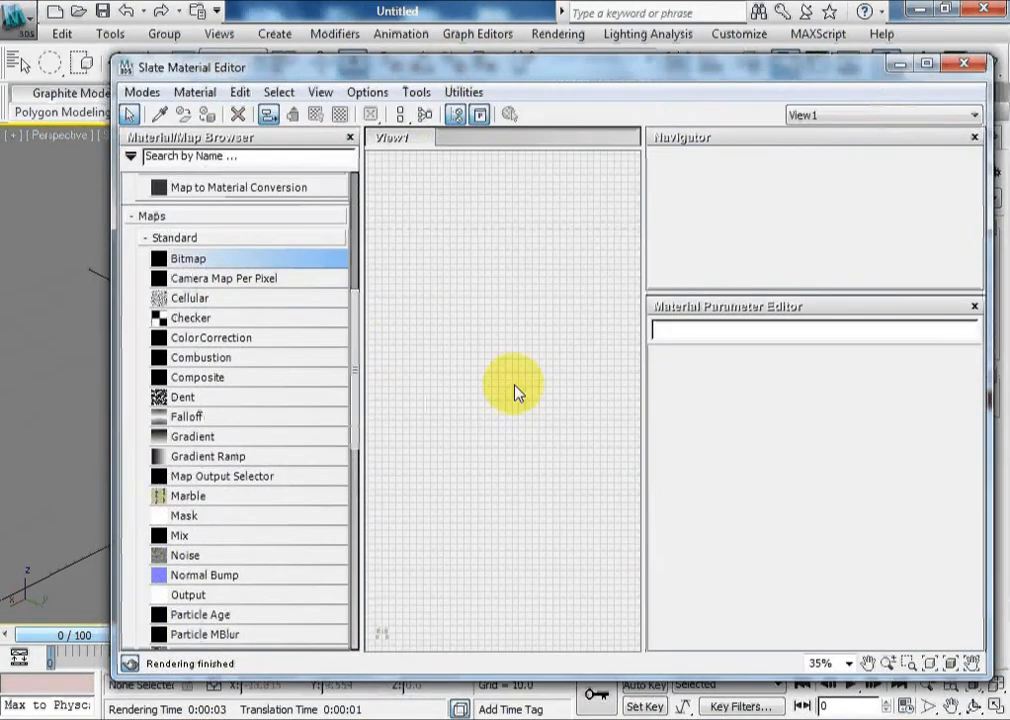
pyautogui.moveTo(356, 307); pyautogui.dragTo(362, 545)
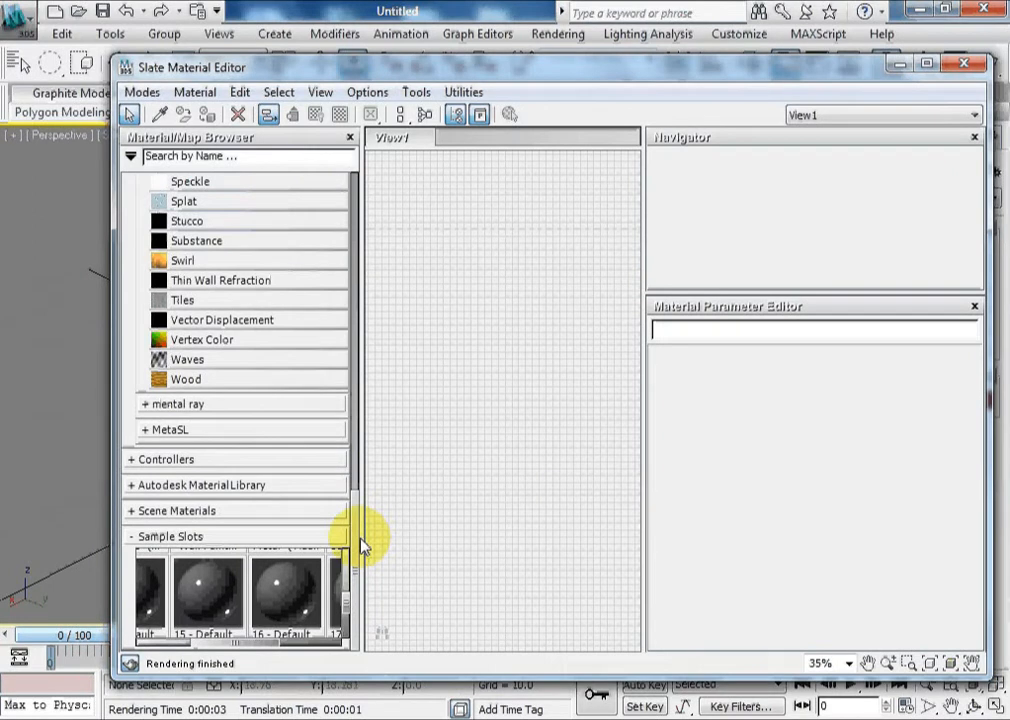
pyautogui.moveTo(345, 606); pyautogui.dragTo(338, 545)
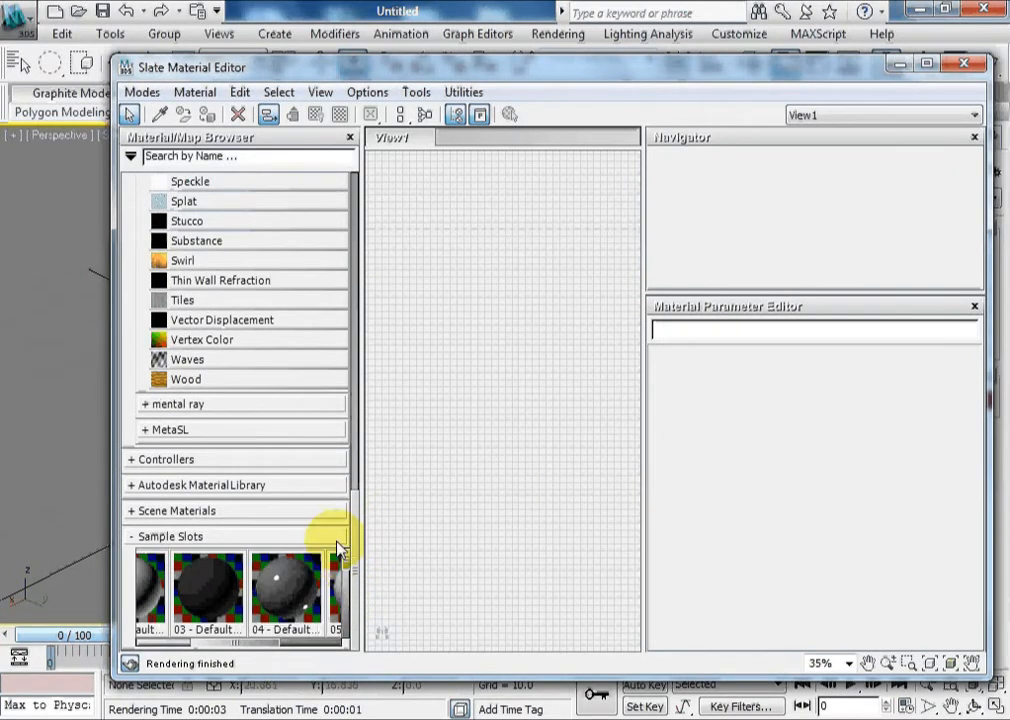
pyautogui.click(133, 511)
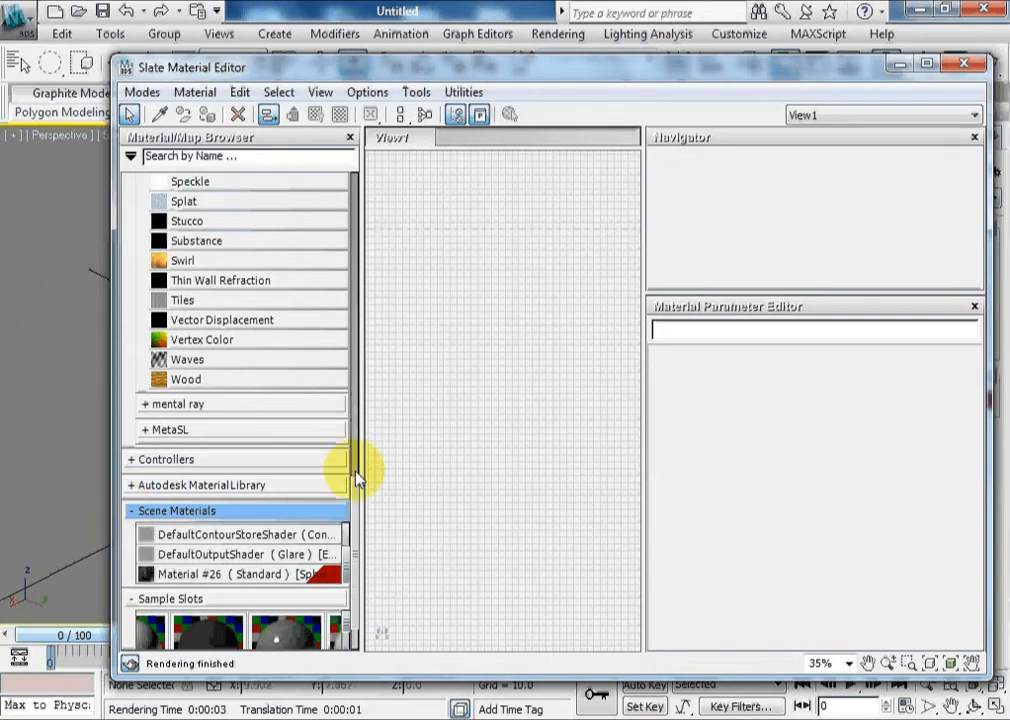
pyautogui.moveTo(357, 480); pyautogui.dragTo(361, 523)
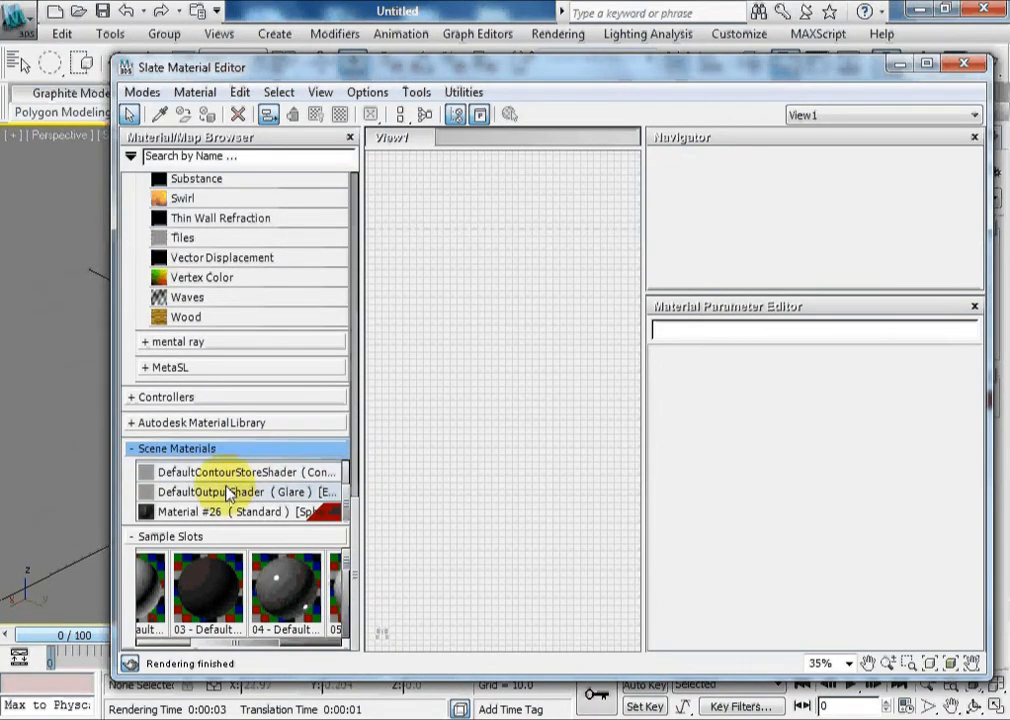
pyautogui.click(250, 512)
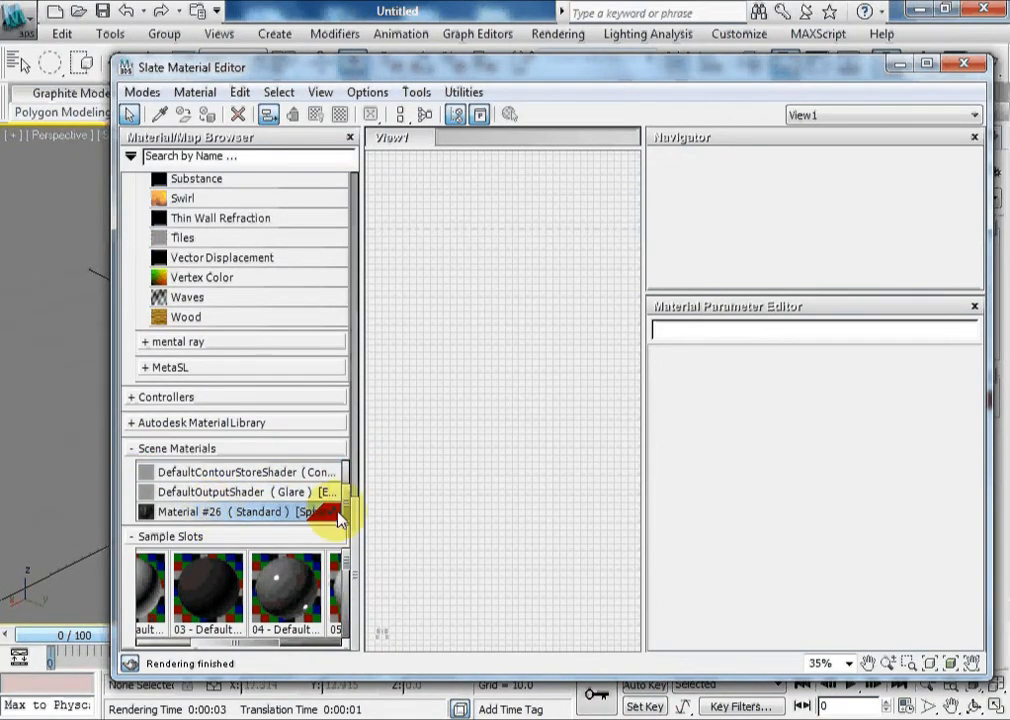
pyautogui.doubleClick(187, 514)
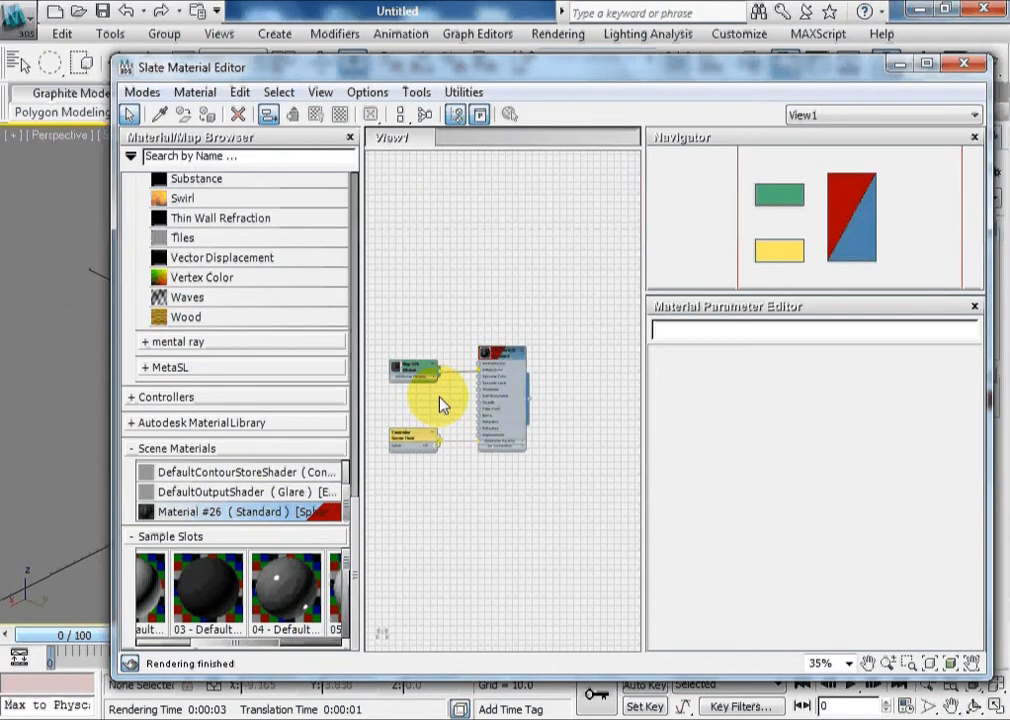
pyautogui.scroll(5, 443, 403)
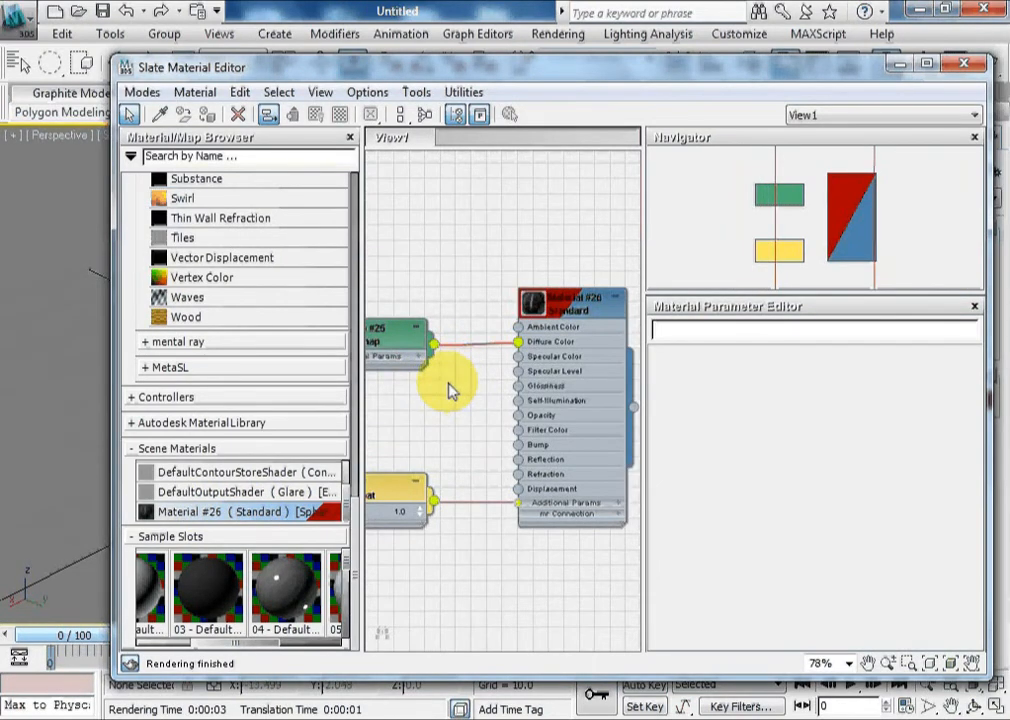
# Step: Open the parameters of the Material #26 node and rename the material brick111
pyautogui.doubleClick(200, 514)
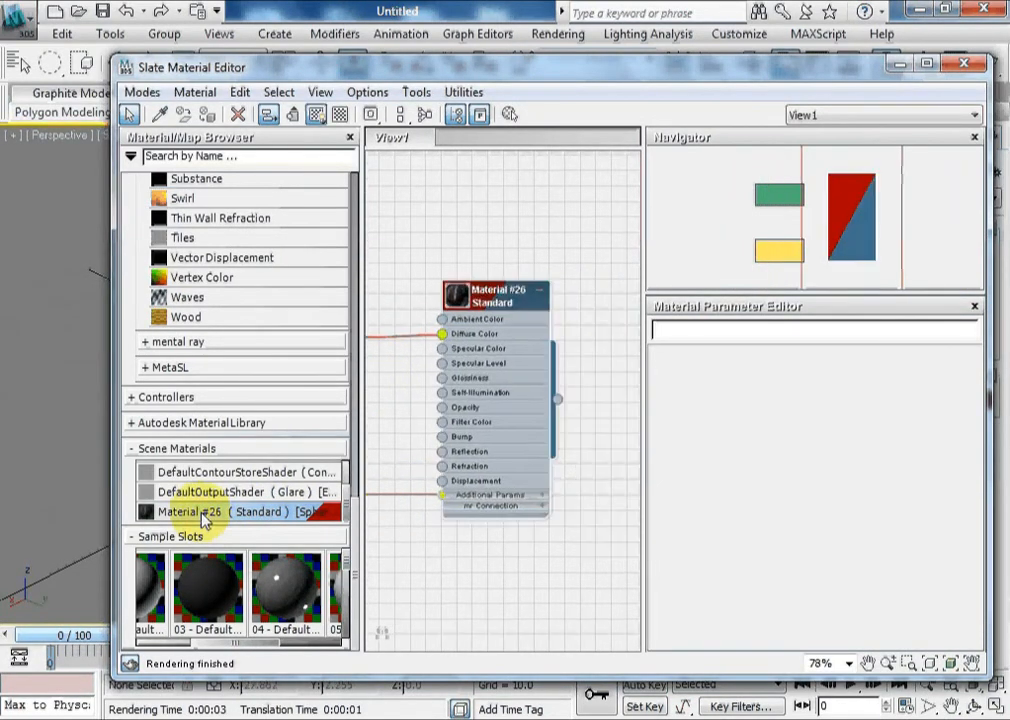
pyautogui.doubleClick(495, 302)
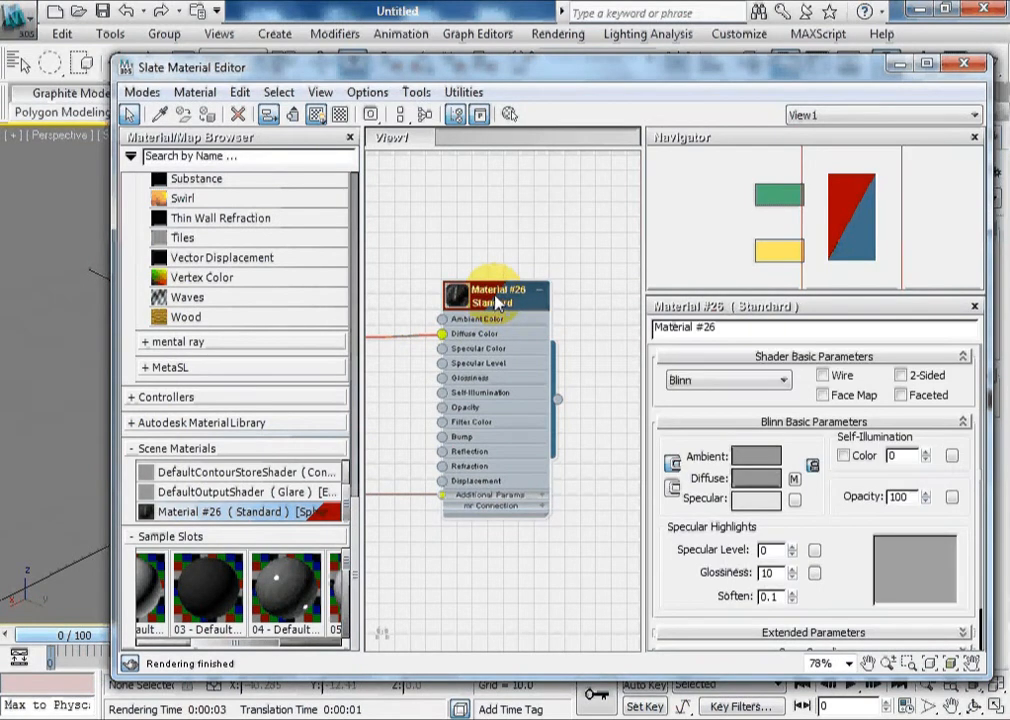
pyautogui.doubleClick(733, 334)
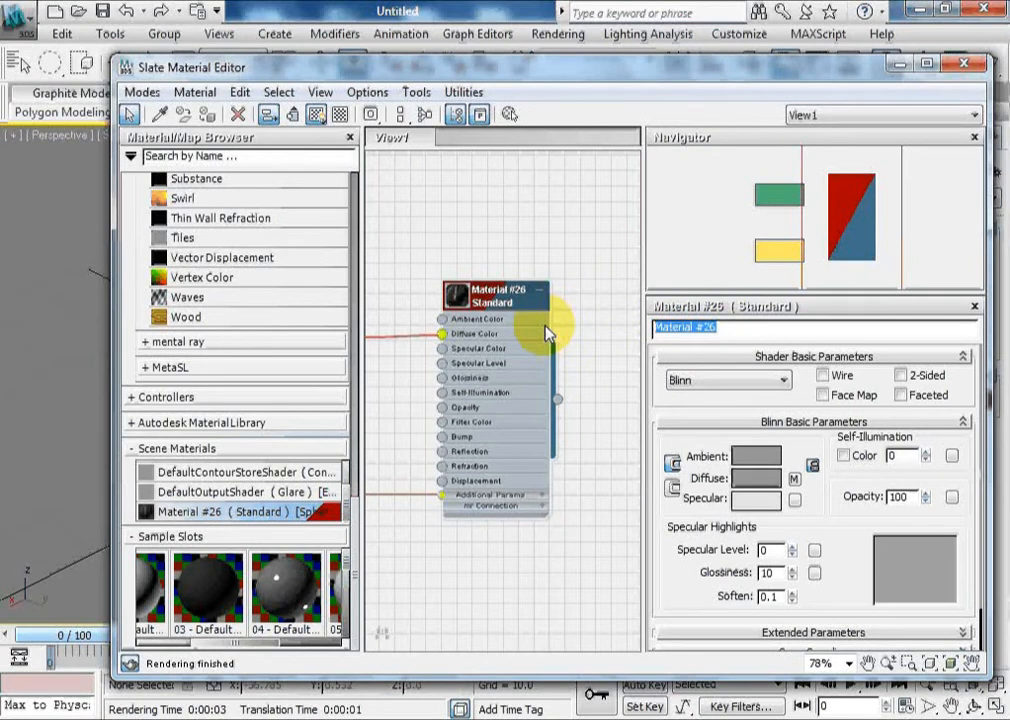
pyautogui.write('br')
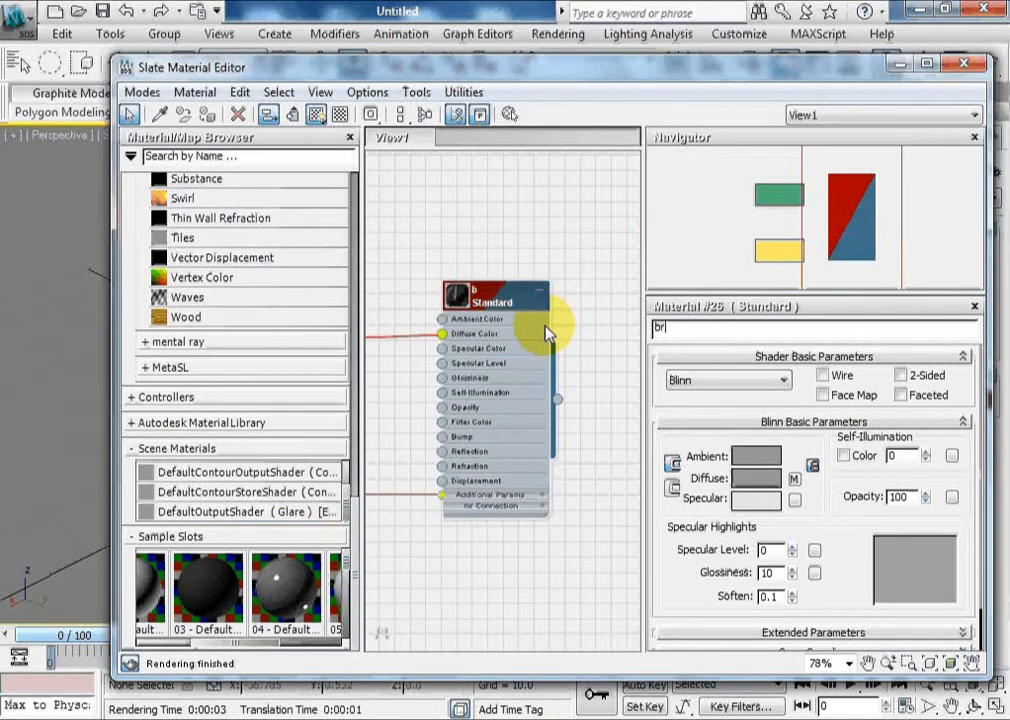
pyautogui.write('ick111')
pyautogui.press('Return')
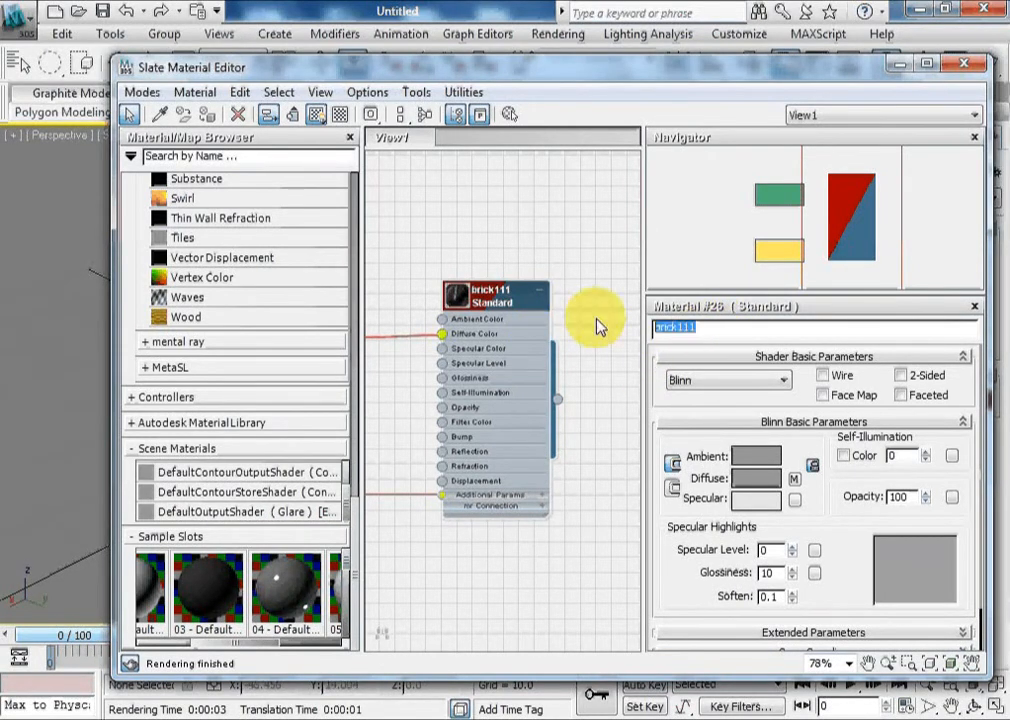
# Step: Add a Waves map from the standard maps to View1, beside the brick111 material node
pyautogui.rightClick(422, 422)
pyautogui.scroll(-4, 403, 385)
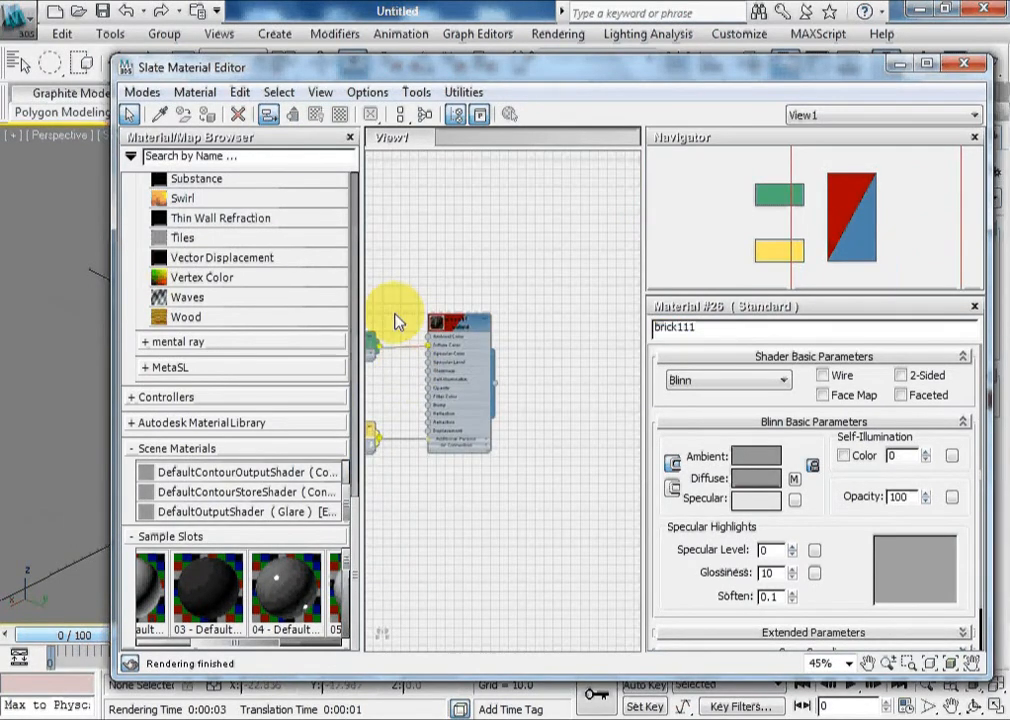
pyautogui.scroll(8, 397, 321)
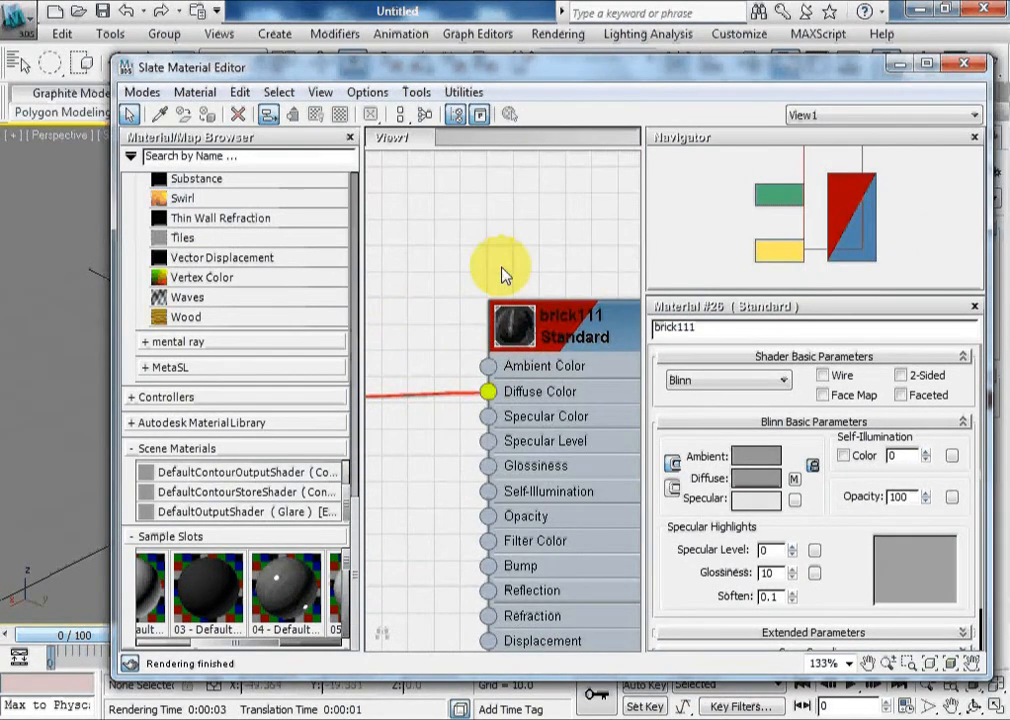
pyautogui.scroll(-3, 503, 275)
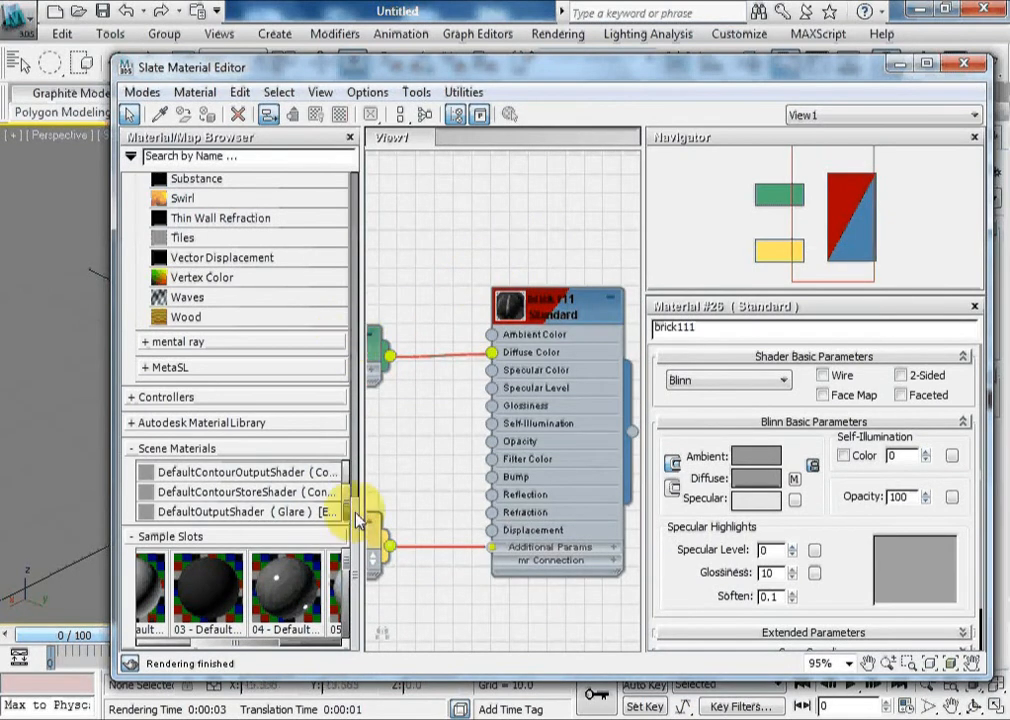
pyautogui.moveTo(360, 537); pyautogui.dragTo(249, 455)
pyautogui.moveTo(198, 380); pyautogui.dragTo(420, 430)
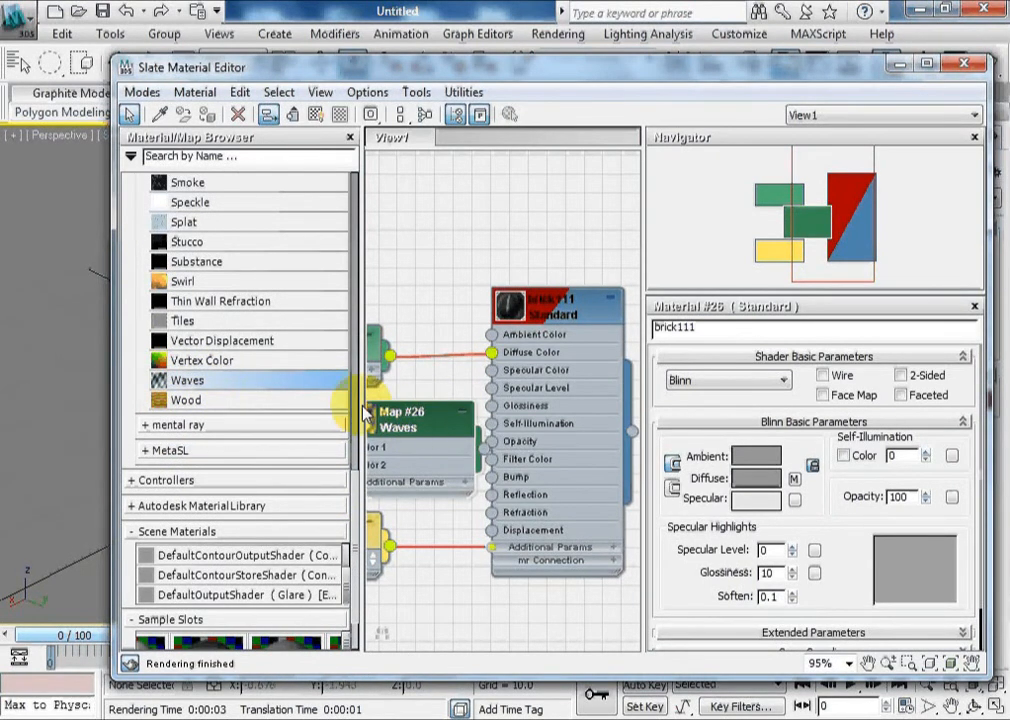
# Step: Narrow the Material/Map Browser, reposition the Waves node and connect its output to the Bump input of brick111
pyautogui.moveTo(362, 406); pyautogui.dragTo(298, 408)
pyautogui.moveTo(358, 380); pyautogui.dragTo(419, 330, button='middle')
pyautogui.moveTo(414, 372); pyautogui.dragTo(380, 387)
pyautogui.moveTo(444, 397); pyautogui.dragTo(488, 433)
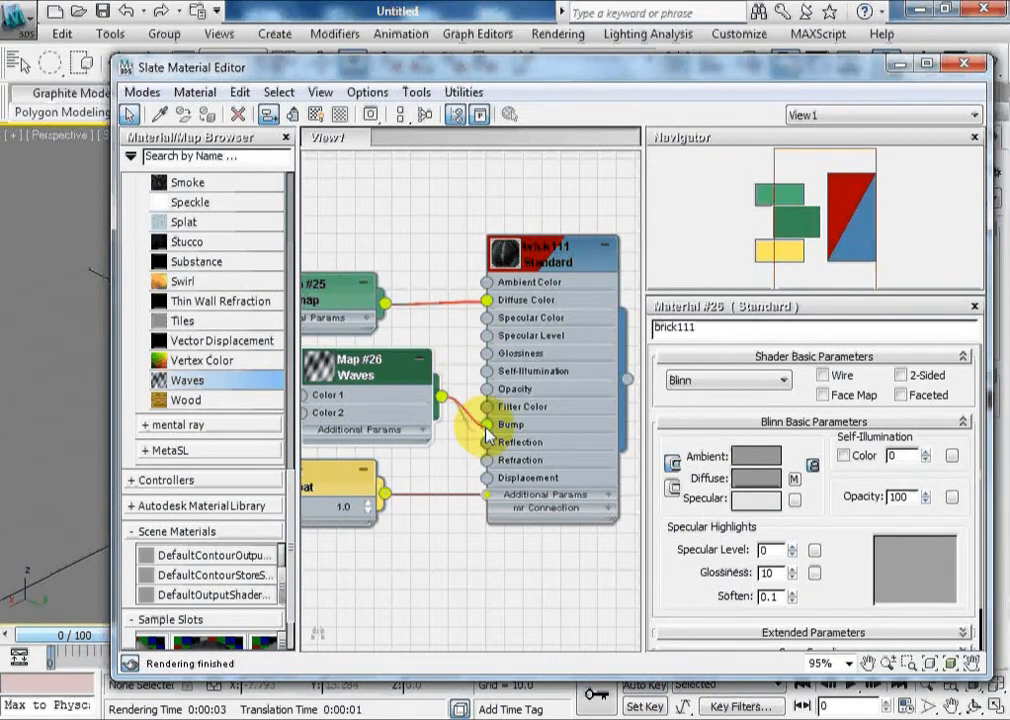
pyautogui.moveTo(488, 433); pyautogui.dragTo(488, 424)
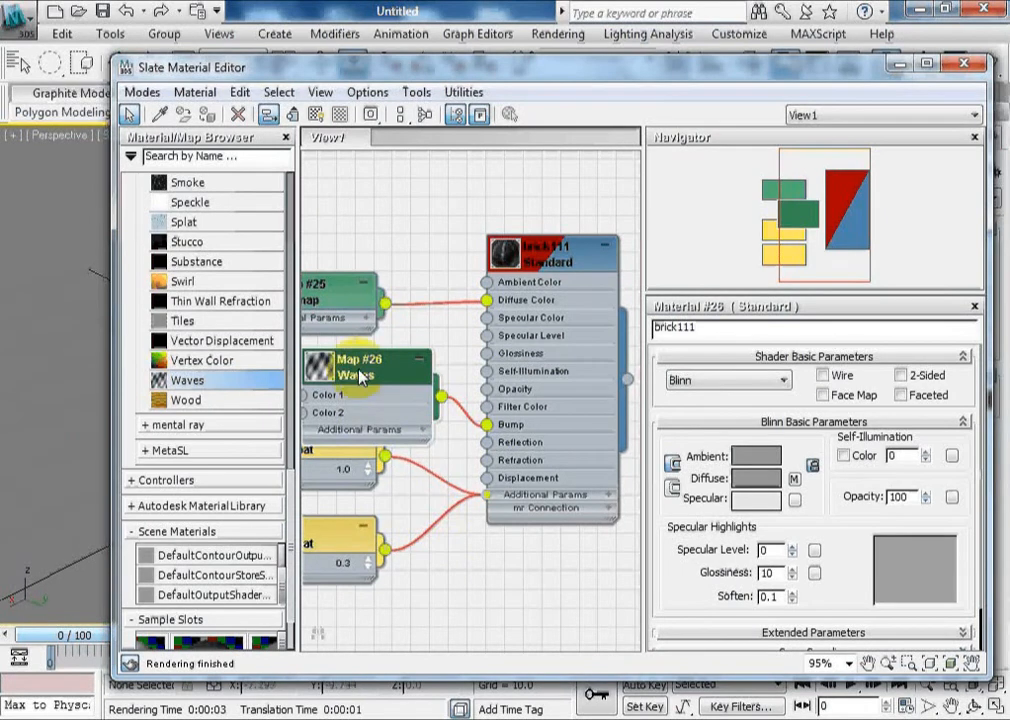
pyautogui.moveTo(359, 372)
pyautogui.mouseDown()
pyautogui.moveTo(351, 364)
pyautogui.moveTo(360, 372)
pyautogui.mouseUp()
# Step: In the Maps rollout of brick111, try a Bump amount of 36 and settle on 50
pyautogui.click(543, 428)
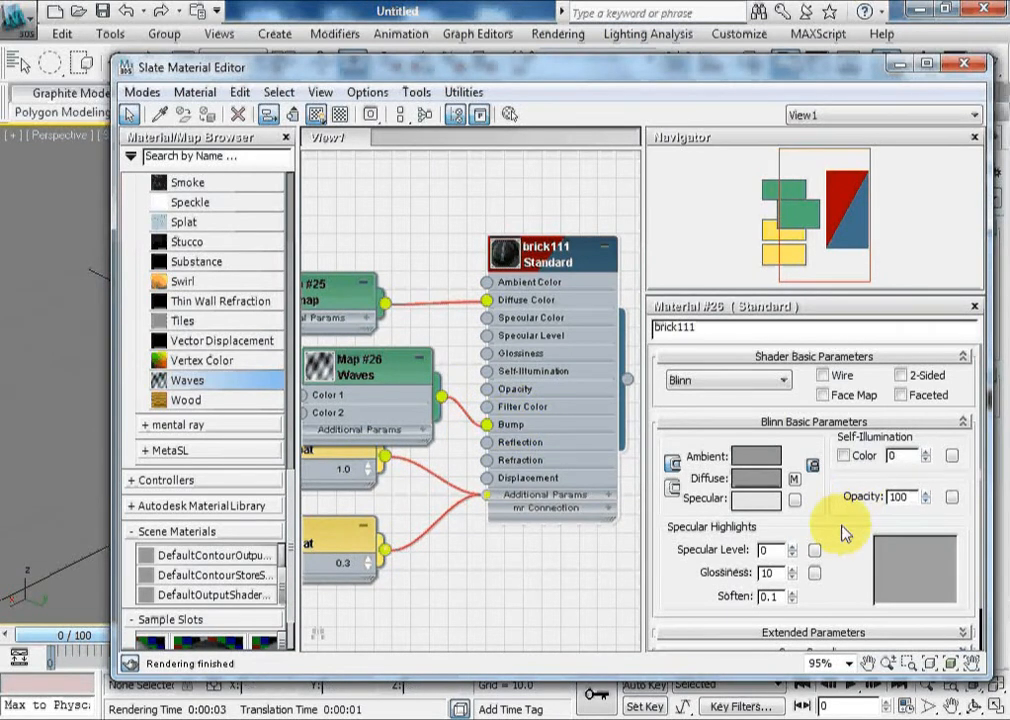
pyautogui.scroll(-2, 842, 540)
pyautogui.click(845, 620)
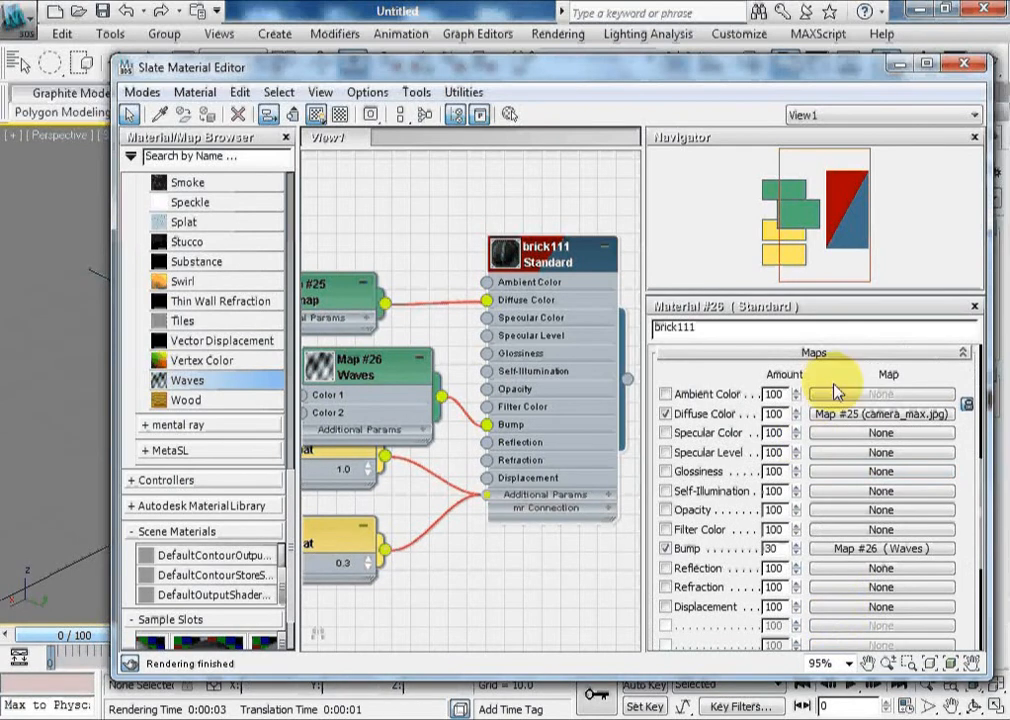
pyautogui.scroll(-1, 785, 487)
pyautogui.moveTo(784, 526); pyautogui.dragTo(758, 517)
pyautogui.write('36')
pyautogui.press('Return')
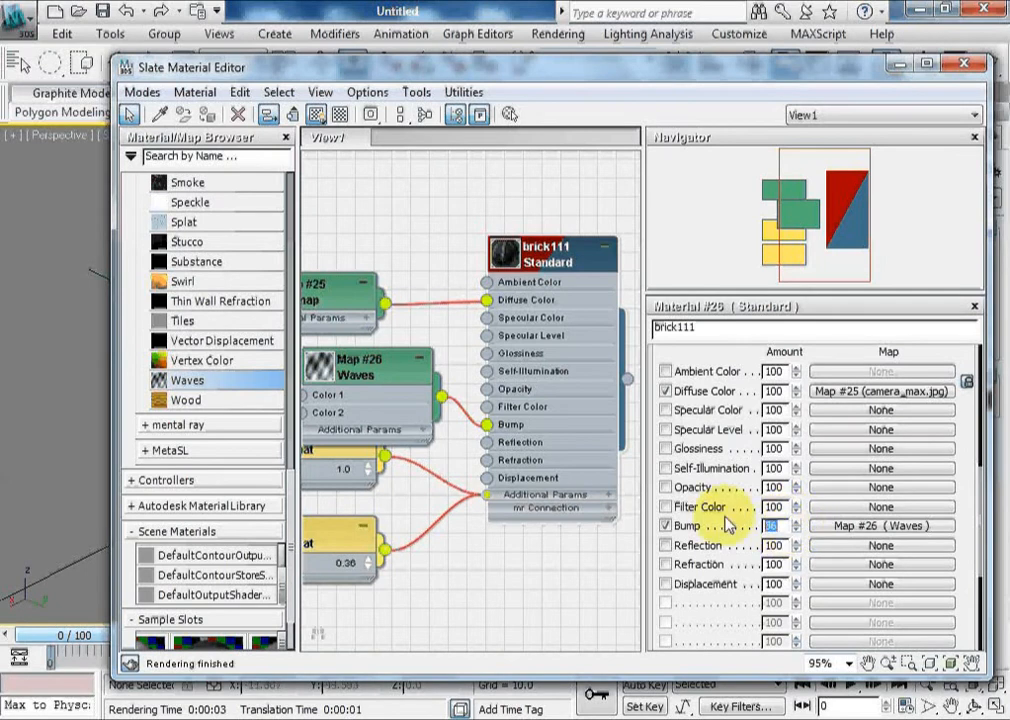
pyautogui.write('50')
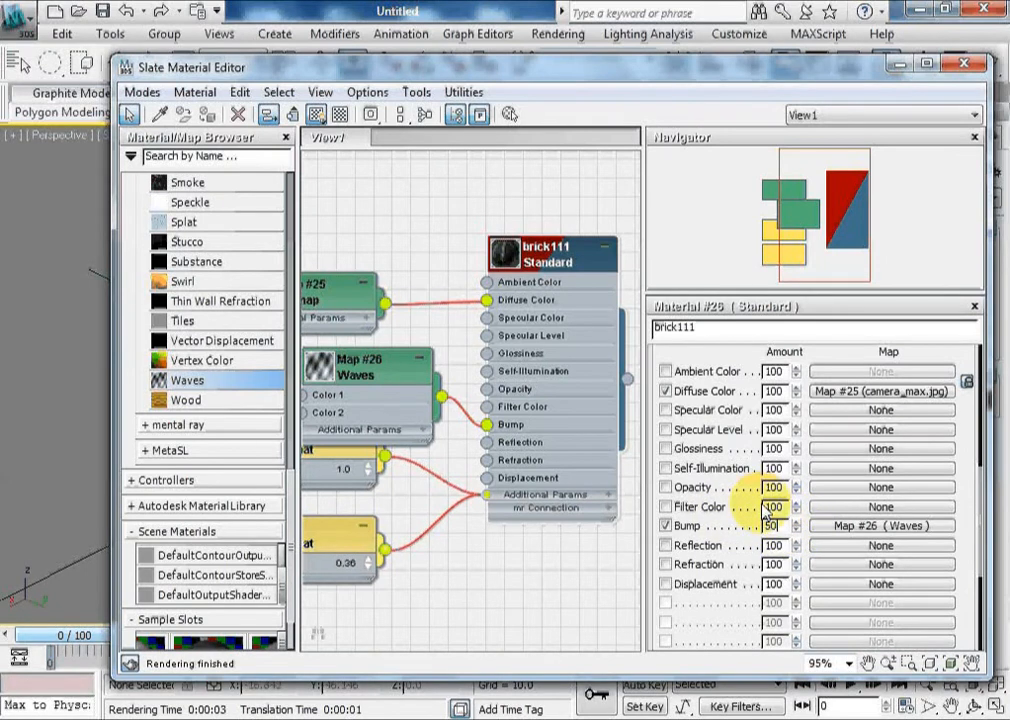
pyautogui.press('Return')
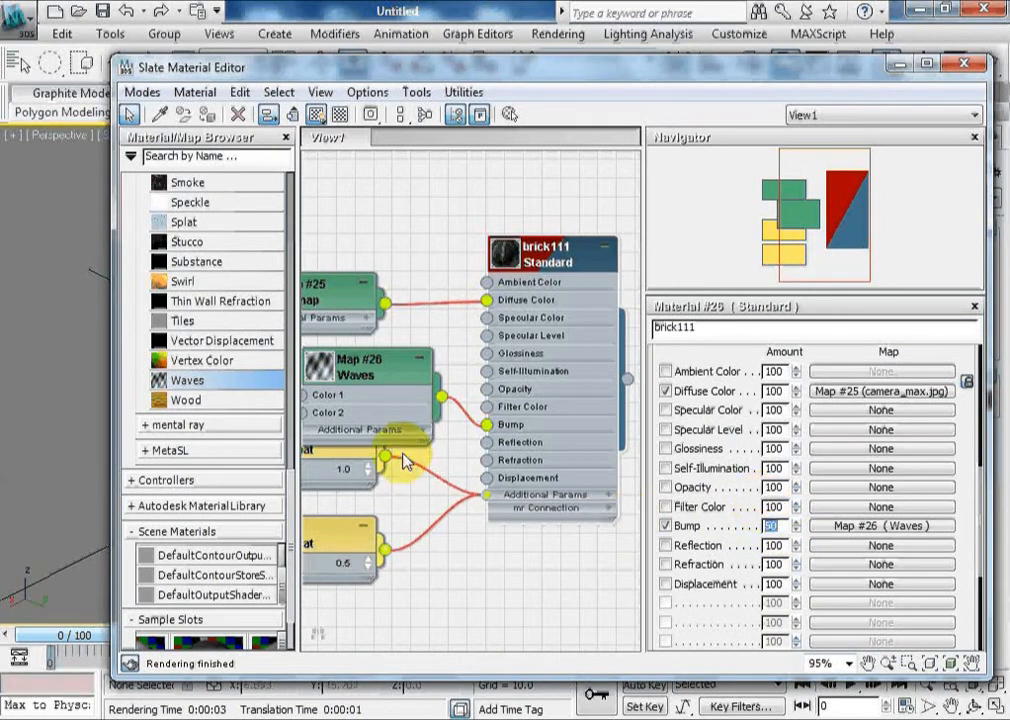
# Step: Reposition the Bezier Float controller node with value 0.5 under the Waves node and raise its value to 0.7
pyautogui.moveTo(336, 538); pyautogui.dragTo(411, 521)
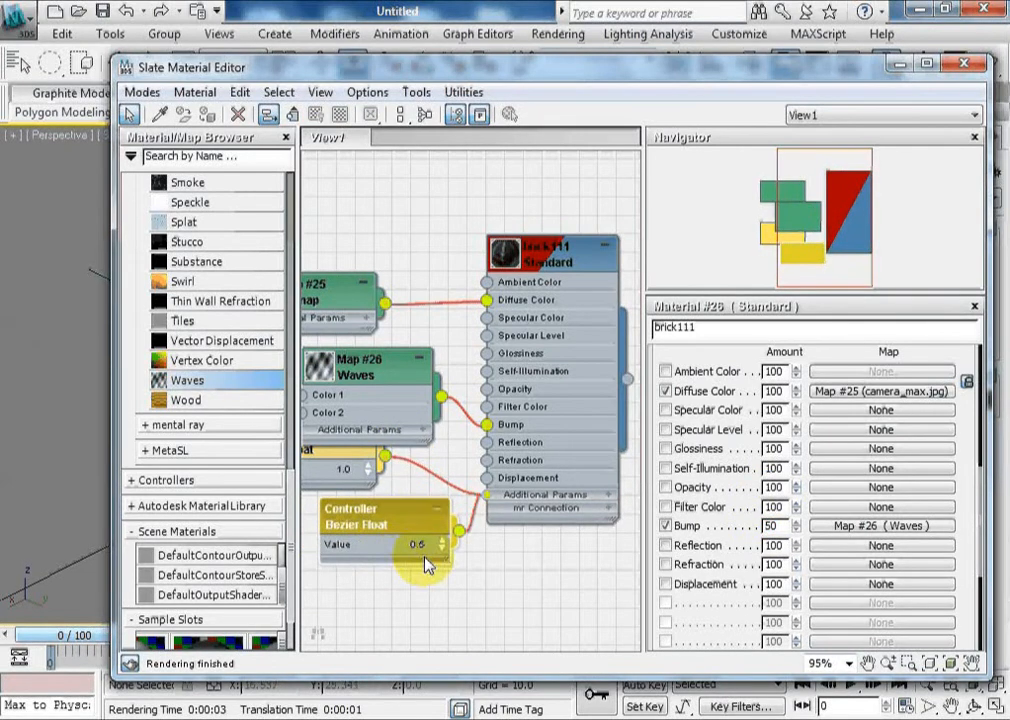
pyautogui.click(444, 542)
pyautogui.click(444, 542)
pyautogui.click(445, 551)
pyautogui.click(445, 551)
pyautogui.click(445, 551)
pyautogui.click(445, 551)
pyautogui.moveTo(444, 545); pyautogui.dragTo(442, 531)
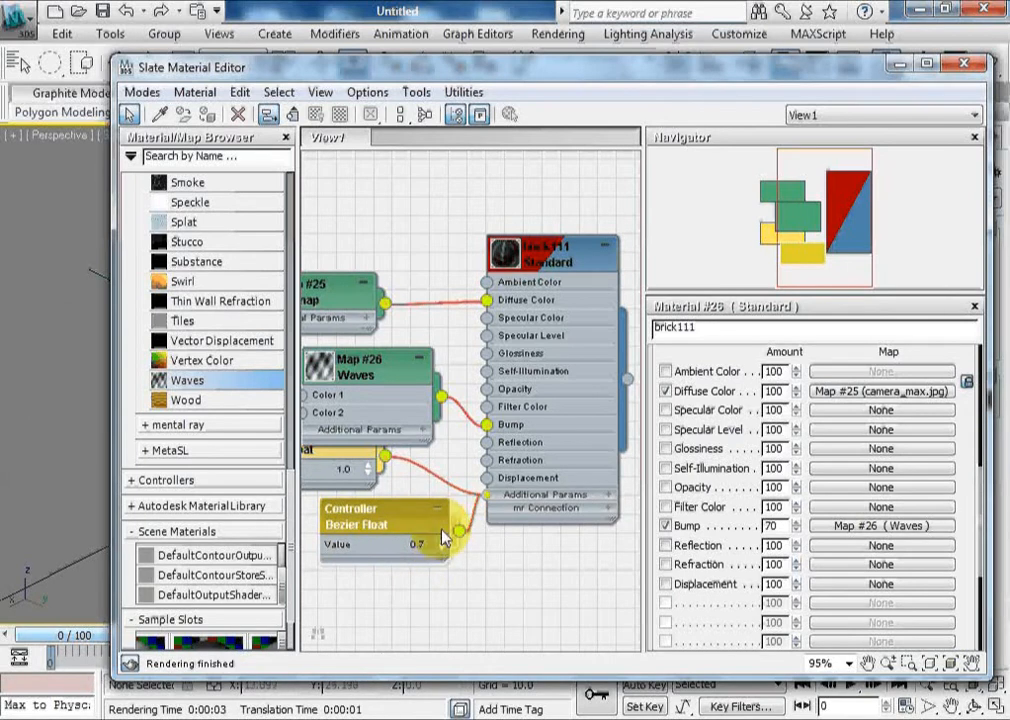
pyautogui.moveTo(365, 681); pyautogui.dragTo(365, 691)
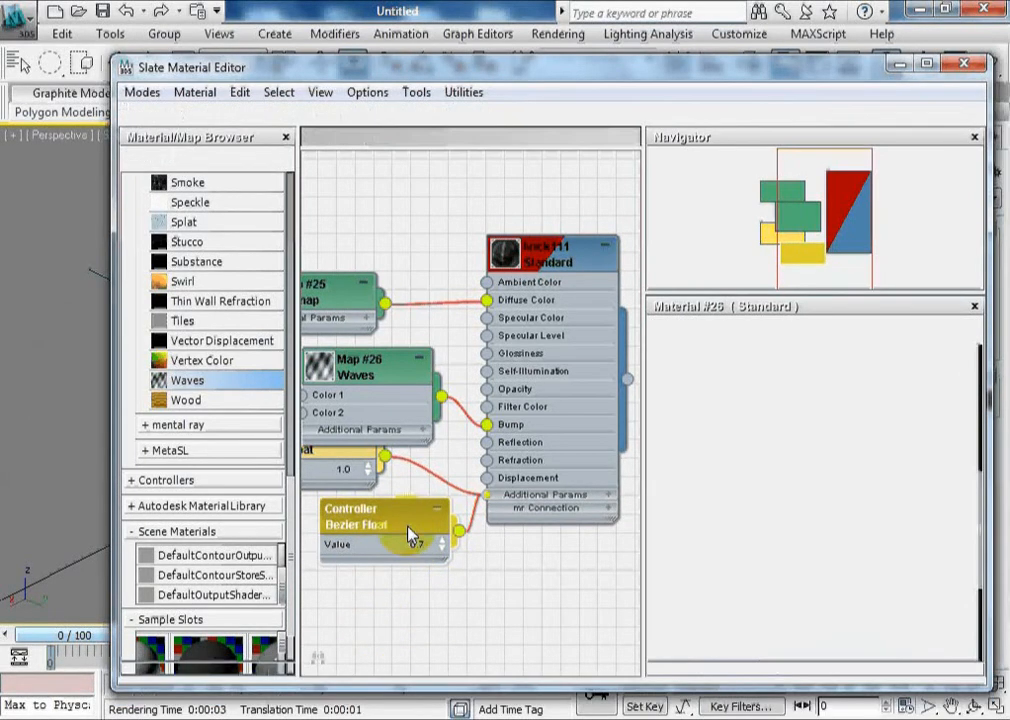
pyautogui.moveTo(410, 535); pyautogui.dragTo(393, 554)
# Step: Render the Perspective view to examine the bump effect on the sphere, and close the rendered frame
pyautogui.moveTo(537, 67); pyautogui.dragTo(544, 323)
pyautogui.click(602, 242)
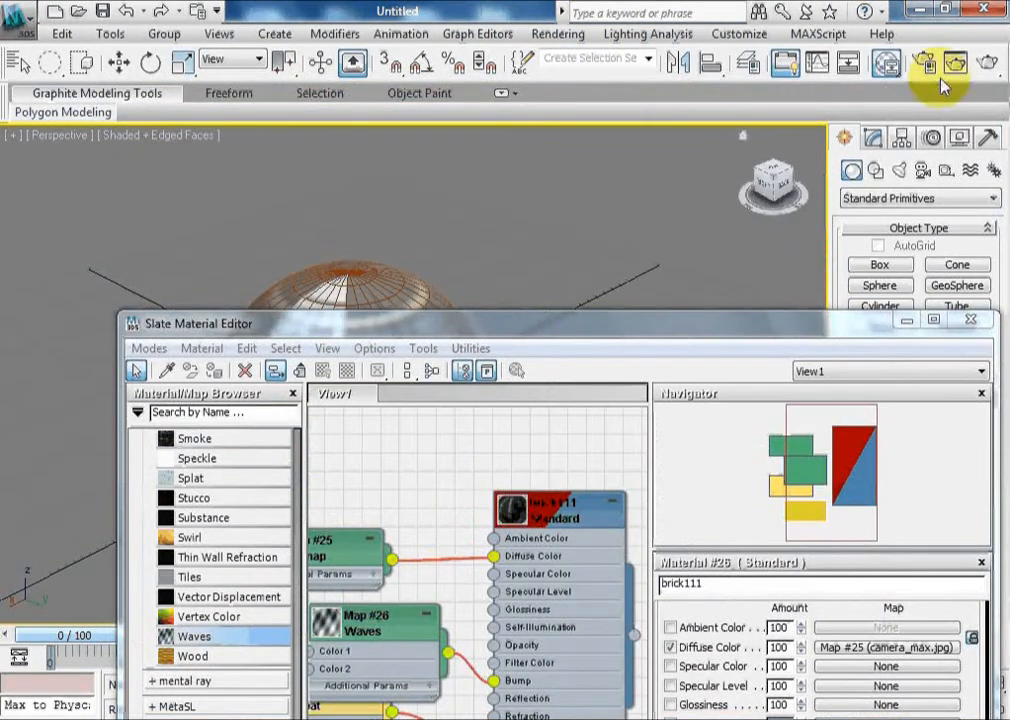
pyautogui.click(987, 63)
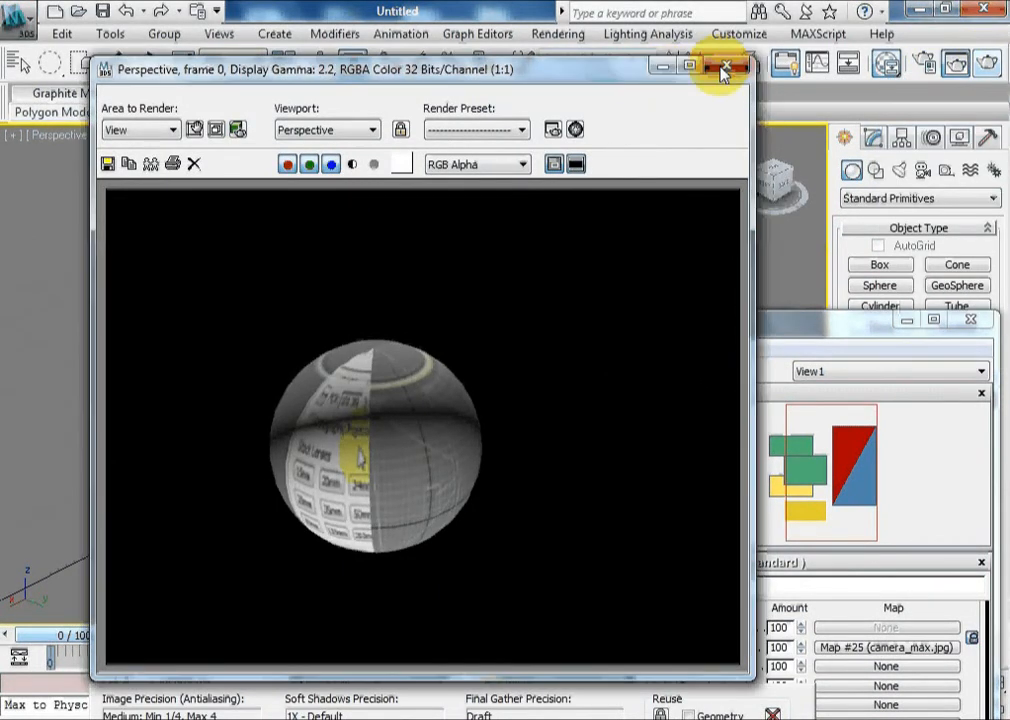
pyautogui.click(726, 65)
# Step: Open the parameters of the Waves map and set its X, Y and Z tiling to 10 each
pyautogui.moveTo(593, 329); pyautogui.dragTo(530, 100)
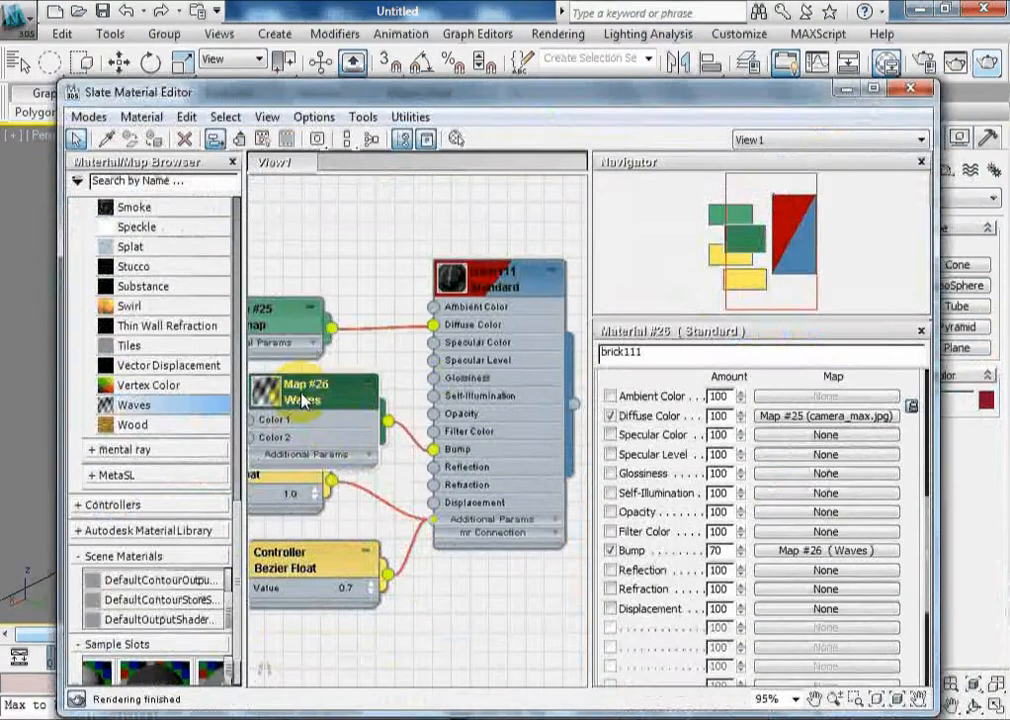
pyautogui.doubleClick(378, 405)
pyautogui.doubleClick(760, 458)
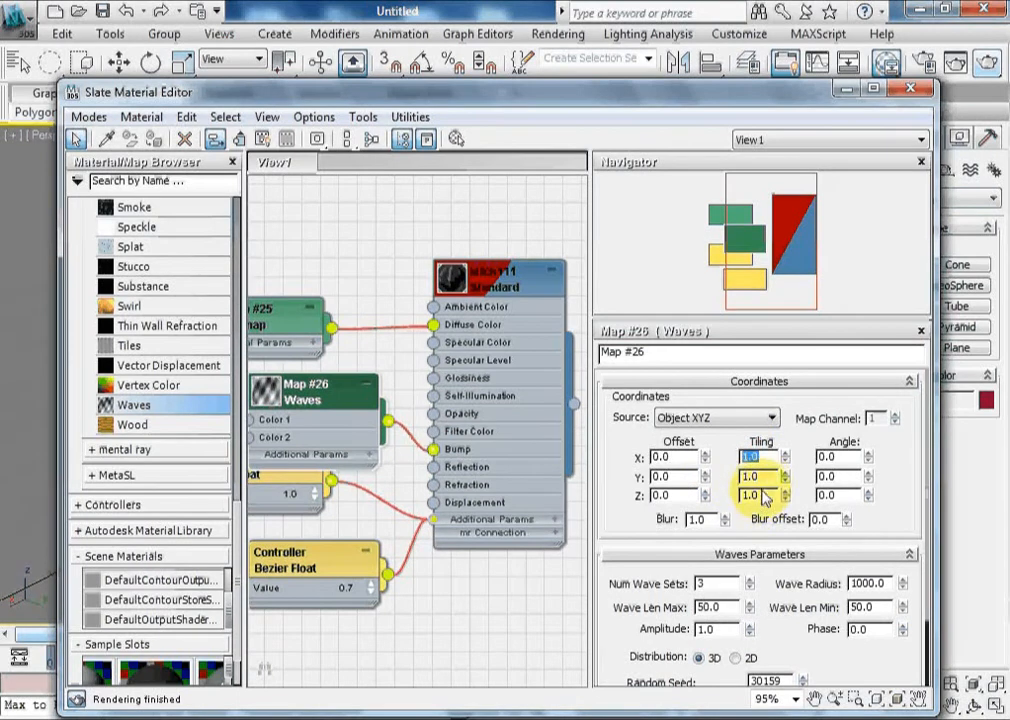
pyautogui.write('10')
pyautogui.press('Tab')
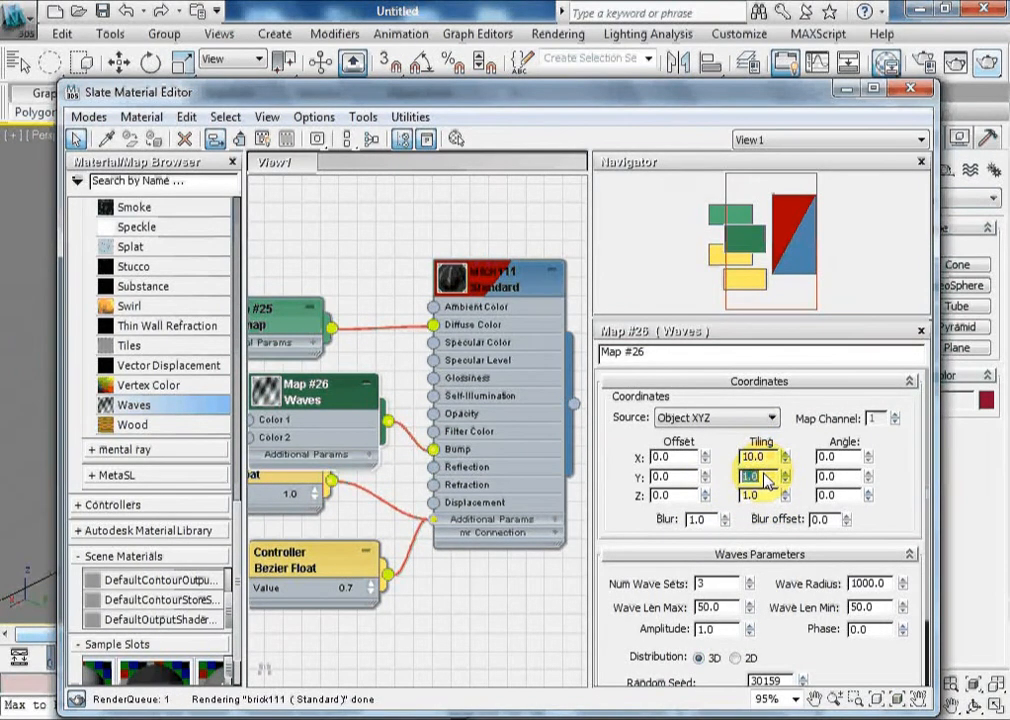
pyautogui.write('10')
pyautogui.press('Tab')
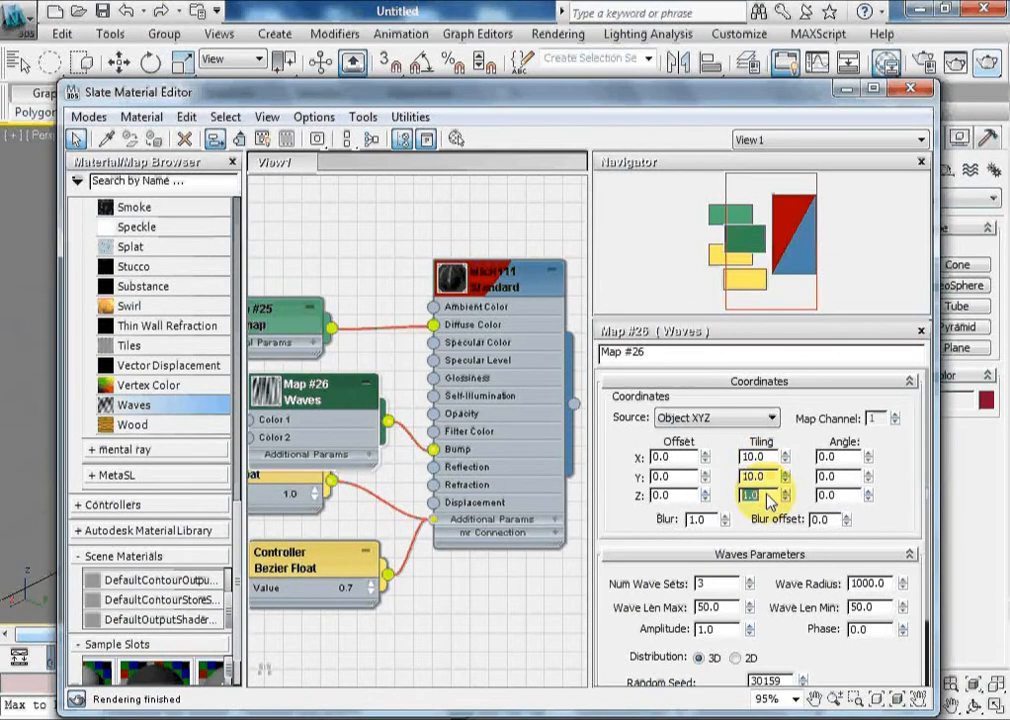
pyautogui.write('10')
pyautogui.press('Tab')
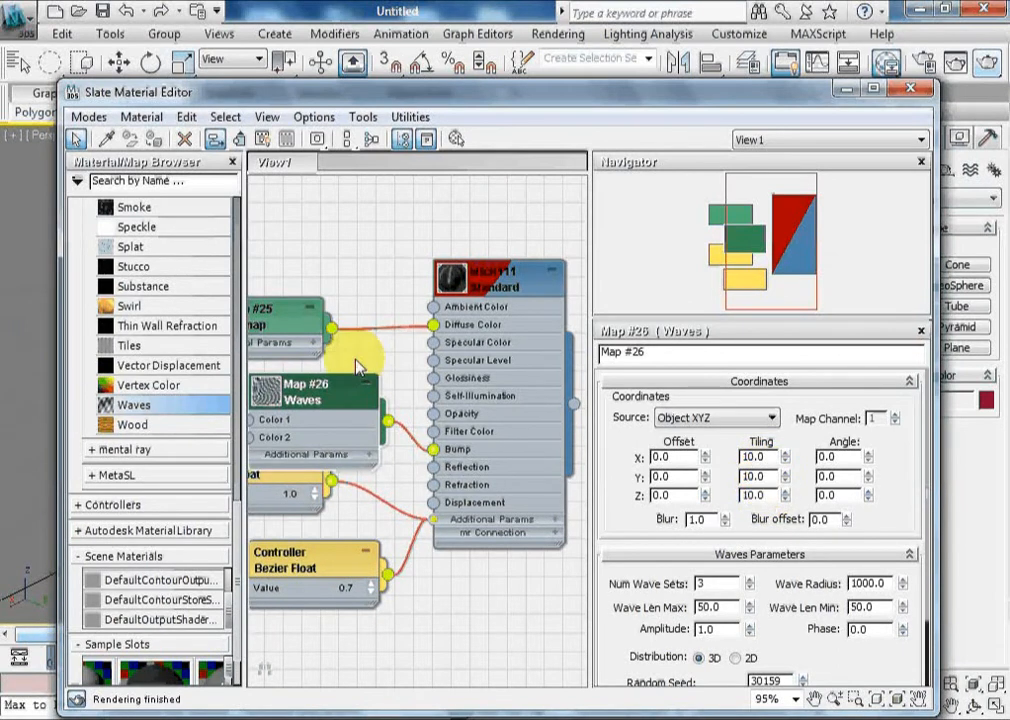
# Step: Delete the connection from the Map #25 Bitmap to Diffuse Color of brick111 and move the Bitmap node clear of the Waves node
pyautogui.click(368, 328)
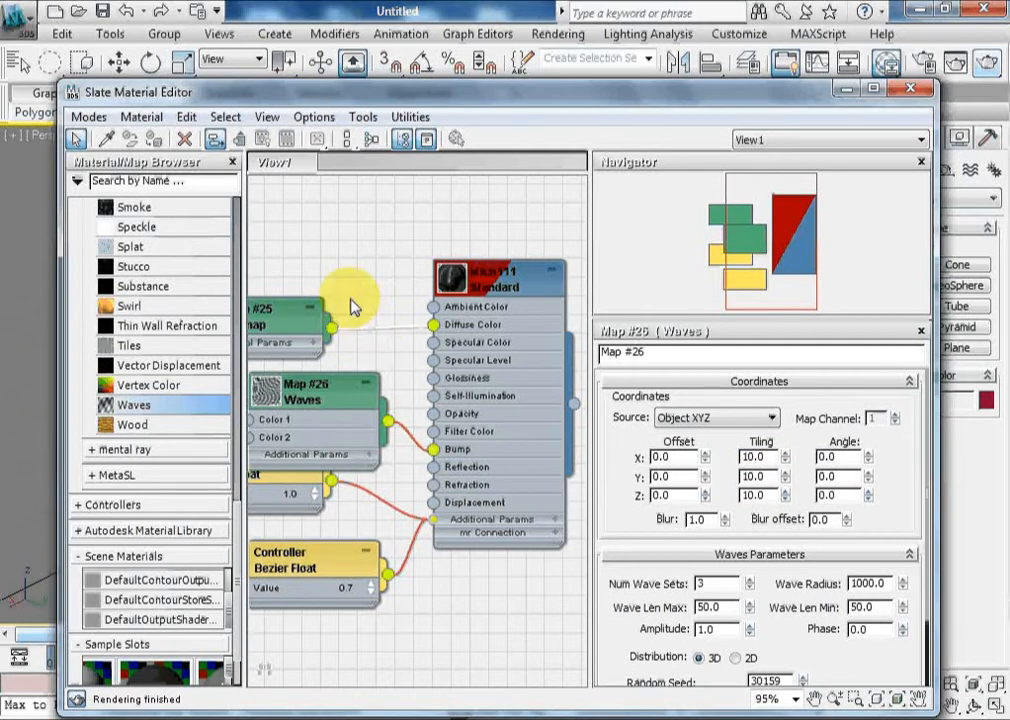
pyautogui.scroll(-2, 370, 280)
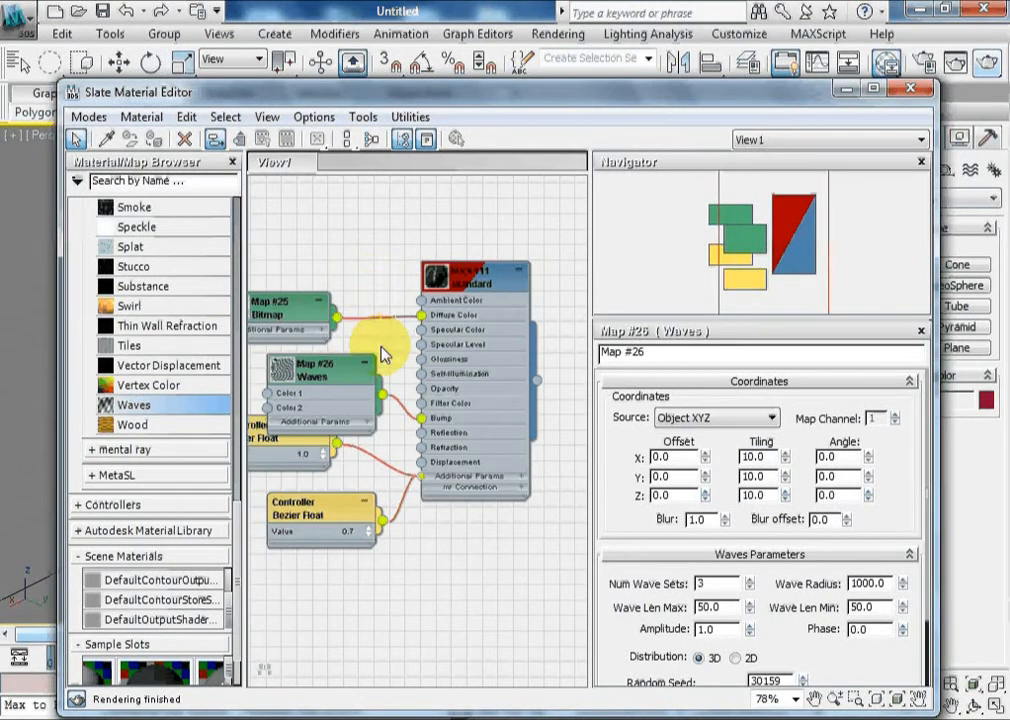
pyautogui.press('Delete')
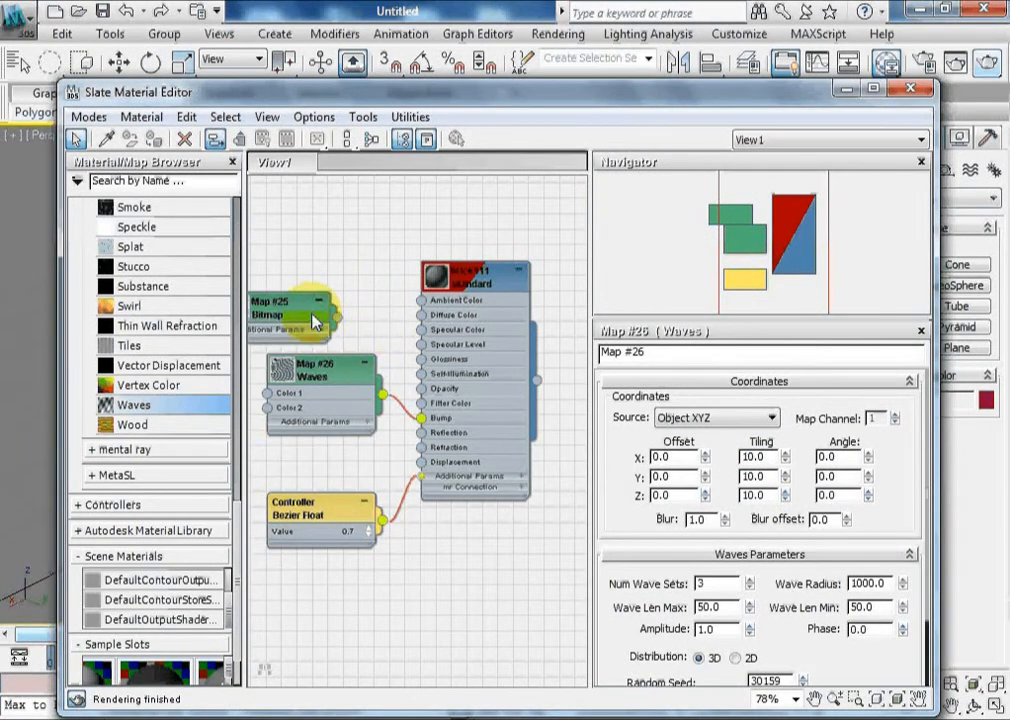
pyautogui.moveTo(316, 320); pyautogui.dragTo(318, 275)
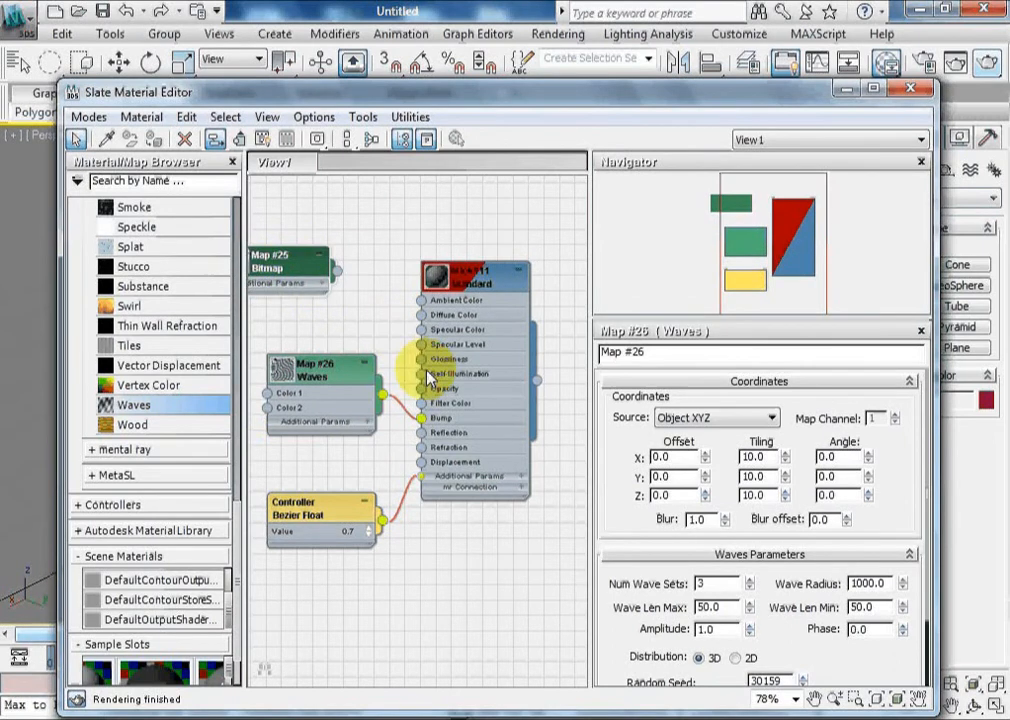
# Step: Render the Perspective view to check the tiled Waves bump without the bitmap, and close the rendered frame
pyautogui.moveTo(552, 91); pyautogui.dragTo(597, 267)
pyautogui.click(987, 63)
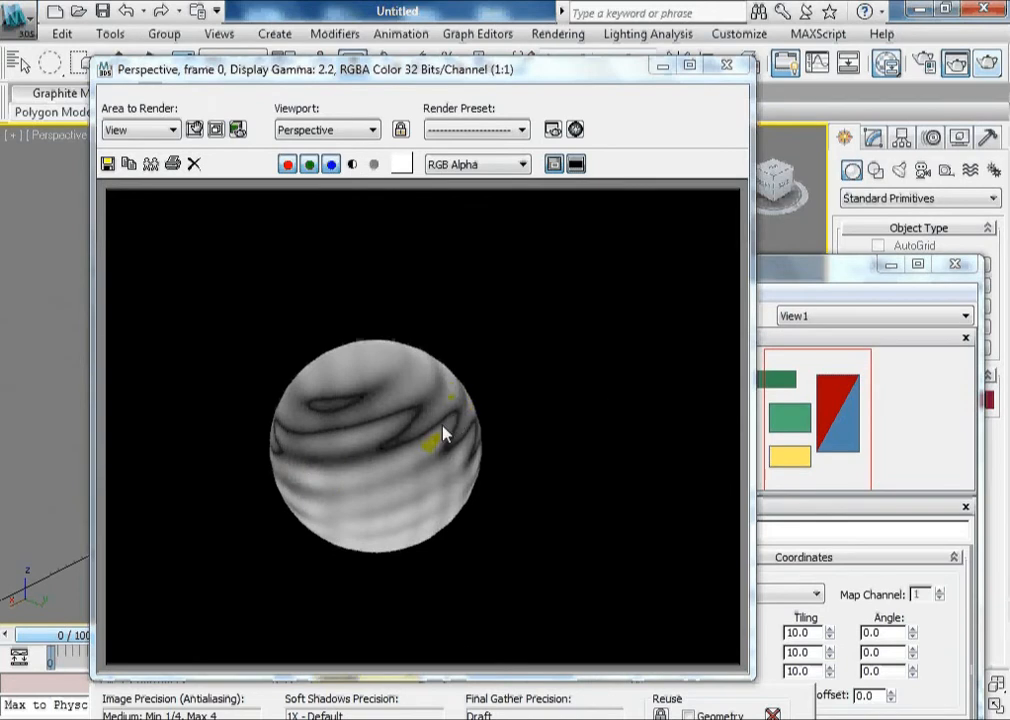
pyautogui.click(726, 65)
# Step: Set the Bump amount of brick111 to 100 and render the Perspective view again, closing the frame after inspection
pyautogui.moveTo(614, 291); pyautogui.dragTo(592, 172)
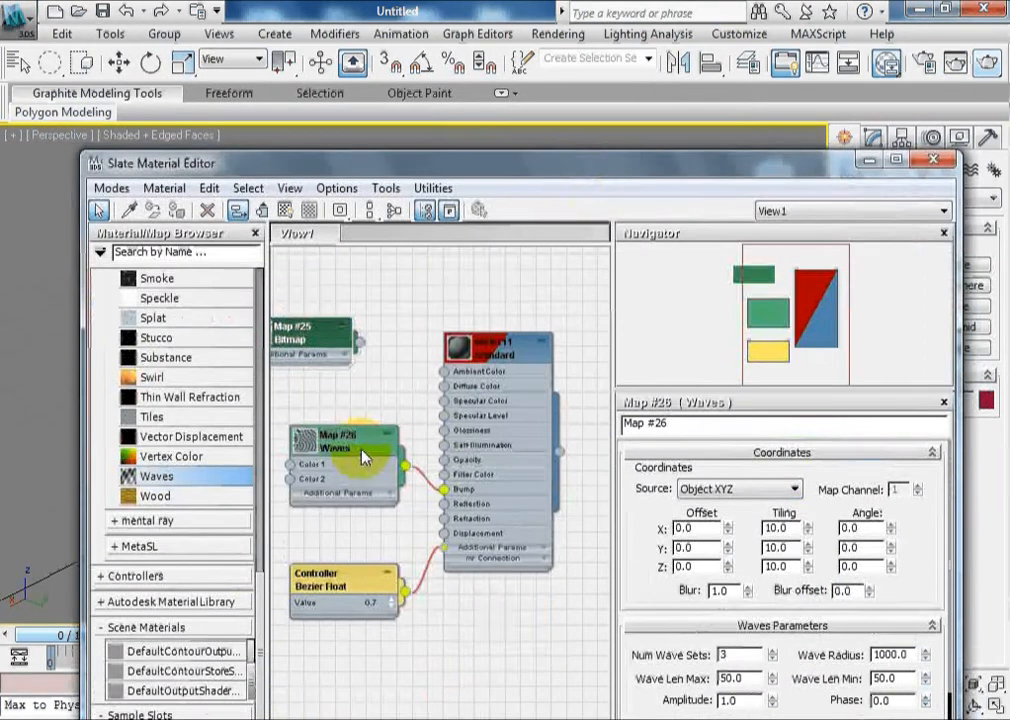
pyautogui.doubleClick(479, 494)
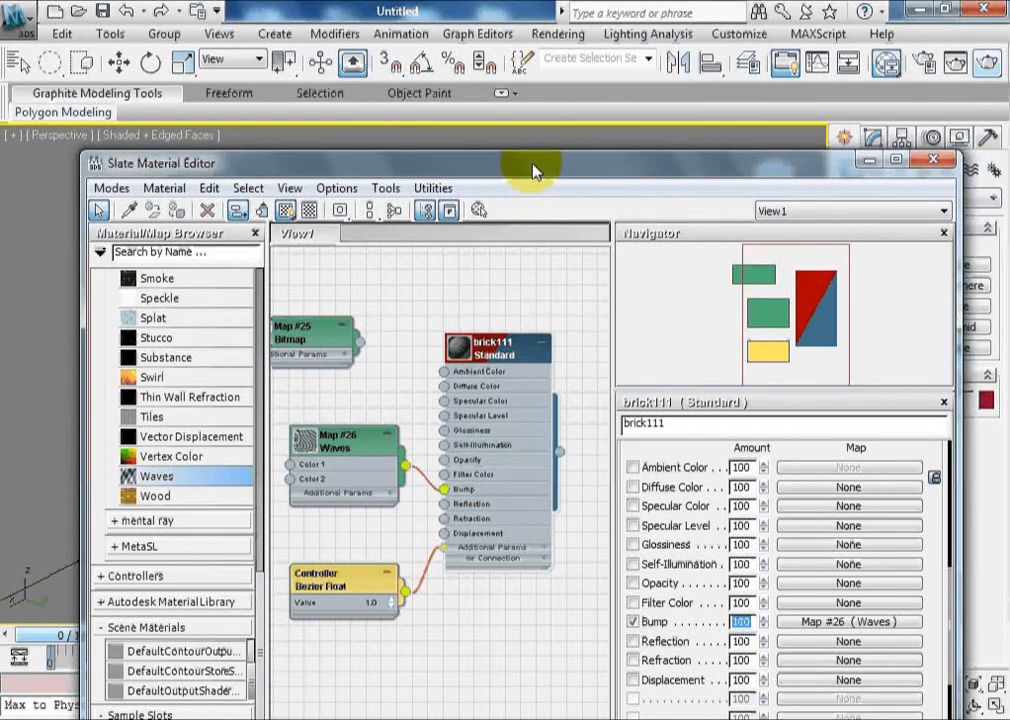
pyautogui.moveTo(538, 173); pyautogui.dragTo(558, 264)
pyautogui.rightClick(551, 210)
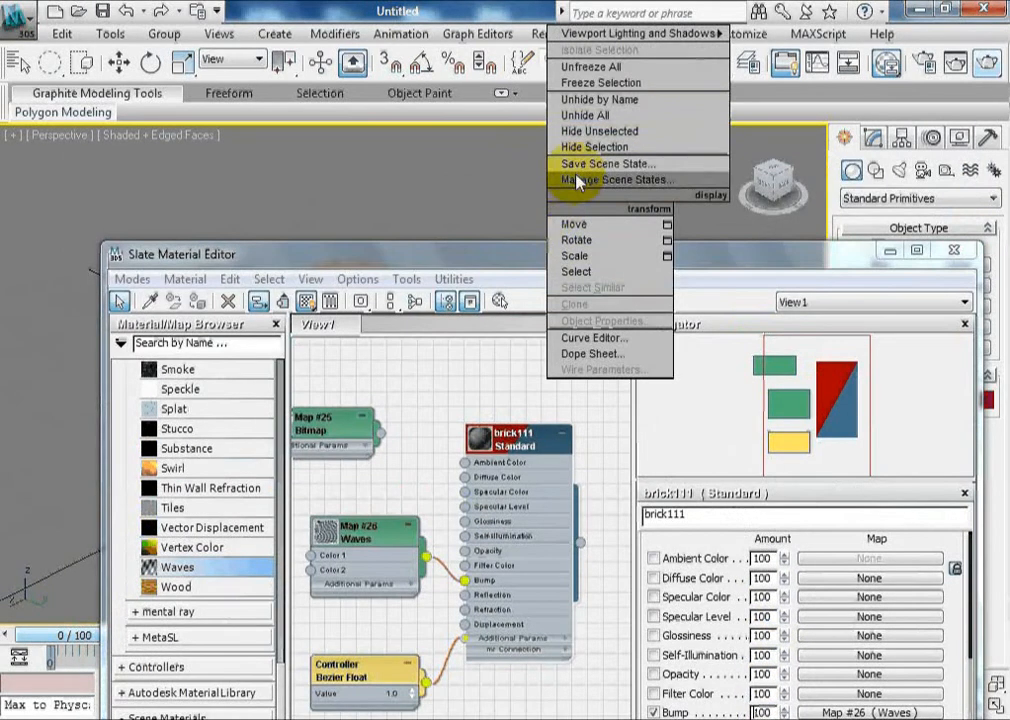
pyautogui.click(957, 63)
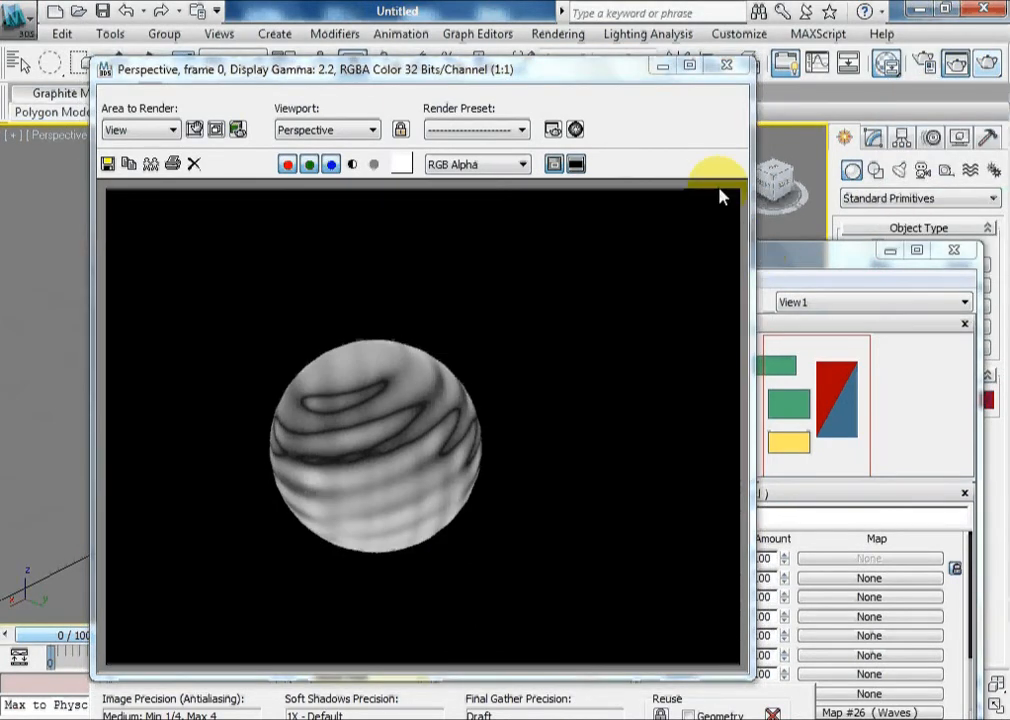
pyautogui.moveTo(577, 72); pyautogui.dragTo(568, 90)
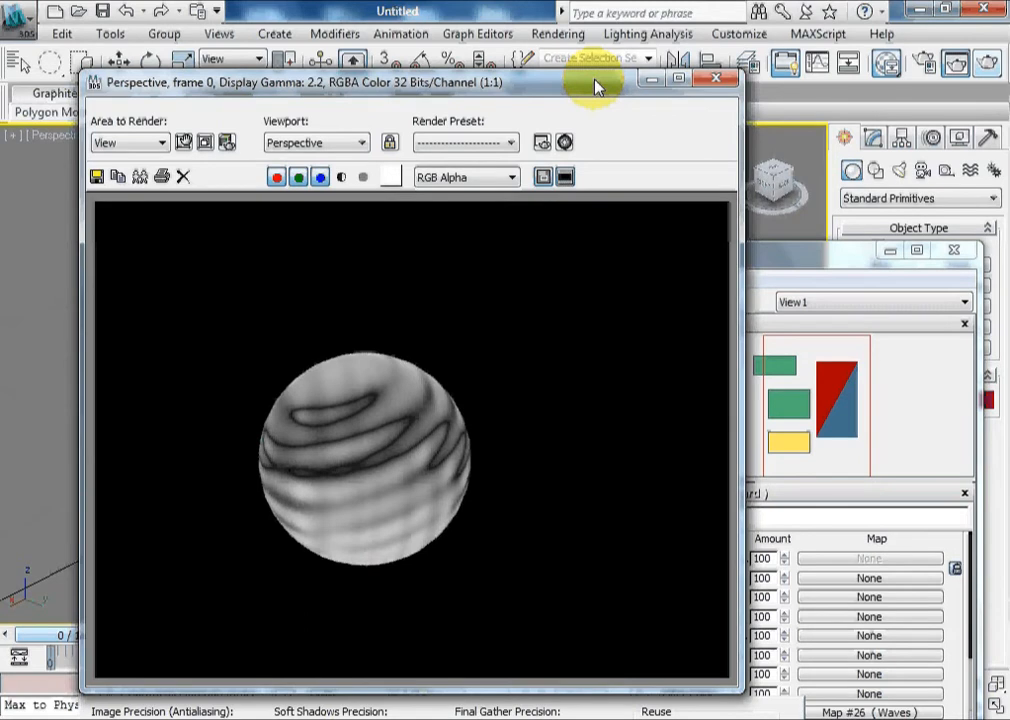
pyautogui.moveTo(590, 86); pyautogui.dragTo(567, 82)
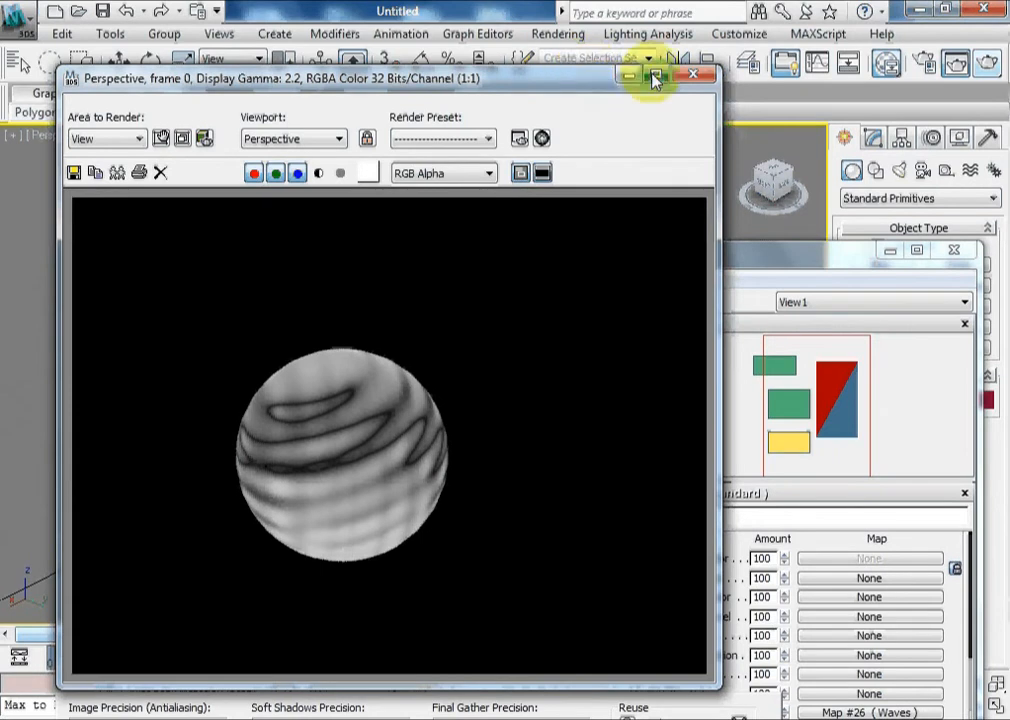
pyautogui.click(690, 79)
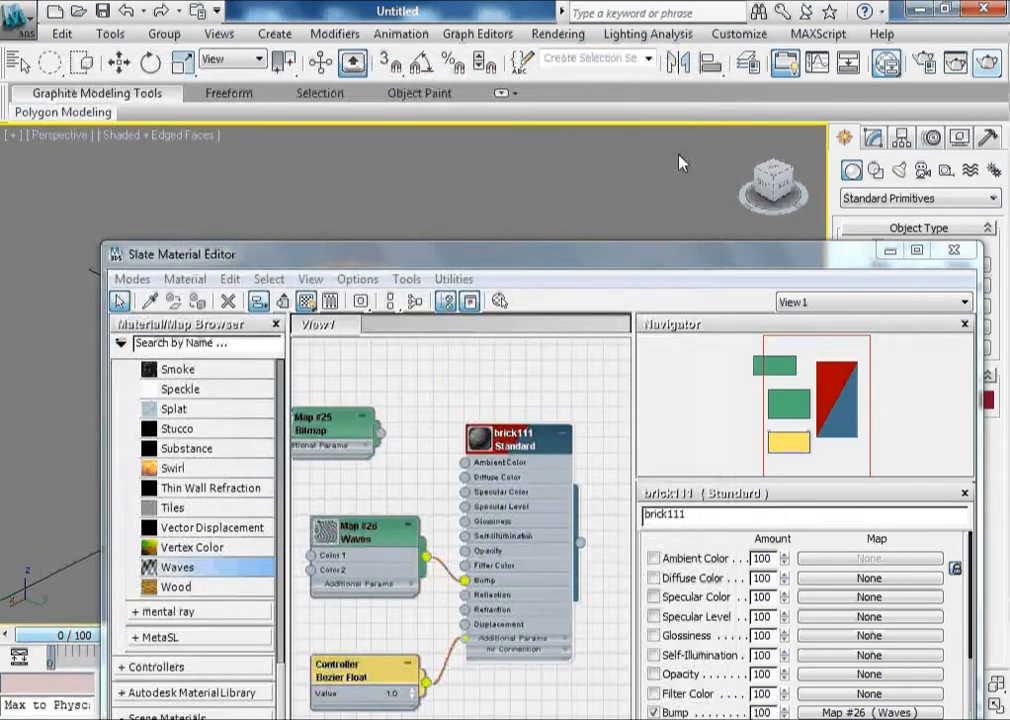
# Step: Bring the Slate Material Editor back up and place the Waves node directly beneath the Map #25 Bitmap node
pyautogui.moveTo(494, 257); pyautogui.dragTo(433, 88)
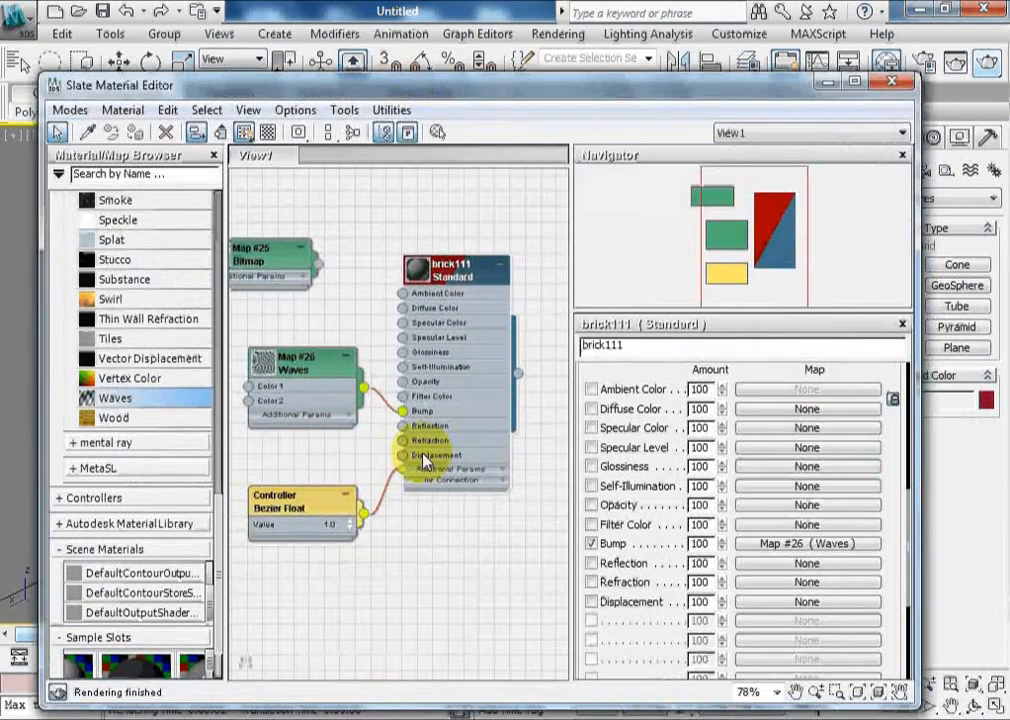
pyautogui.moveTo(310, 396); pyautogui.dragTo(265, 411)
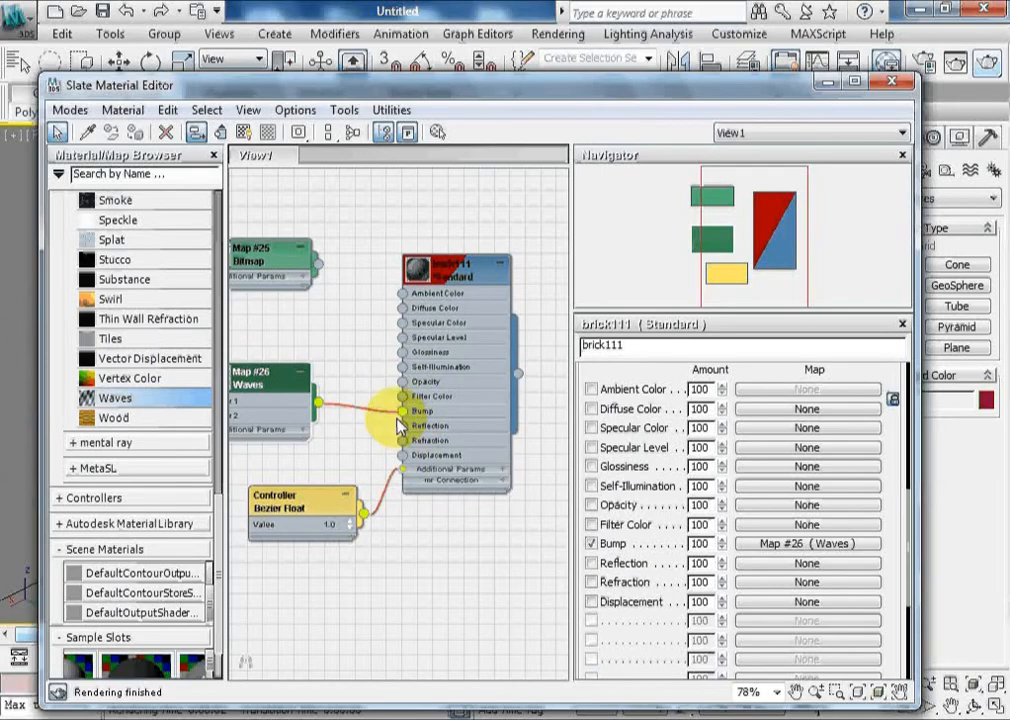
pyautogui.moveTo(474, 97); pyautogui.dragTo(497, 105)
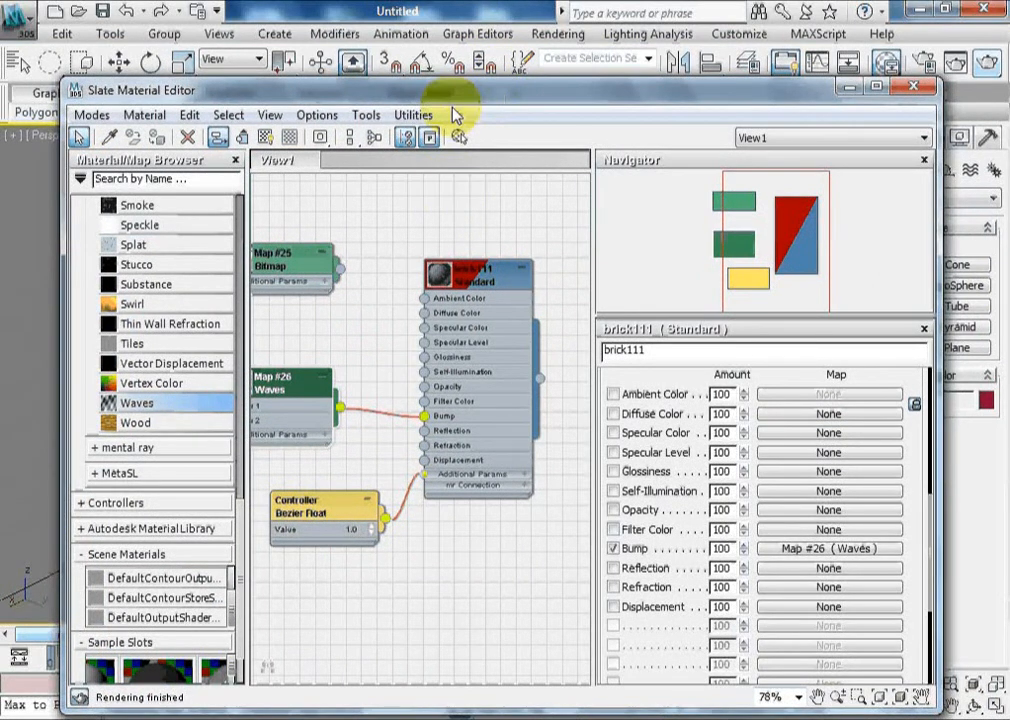
pyautogui.moveTo(485, 86); pyautogui.dragTo(510, 79)
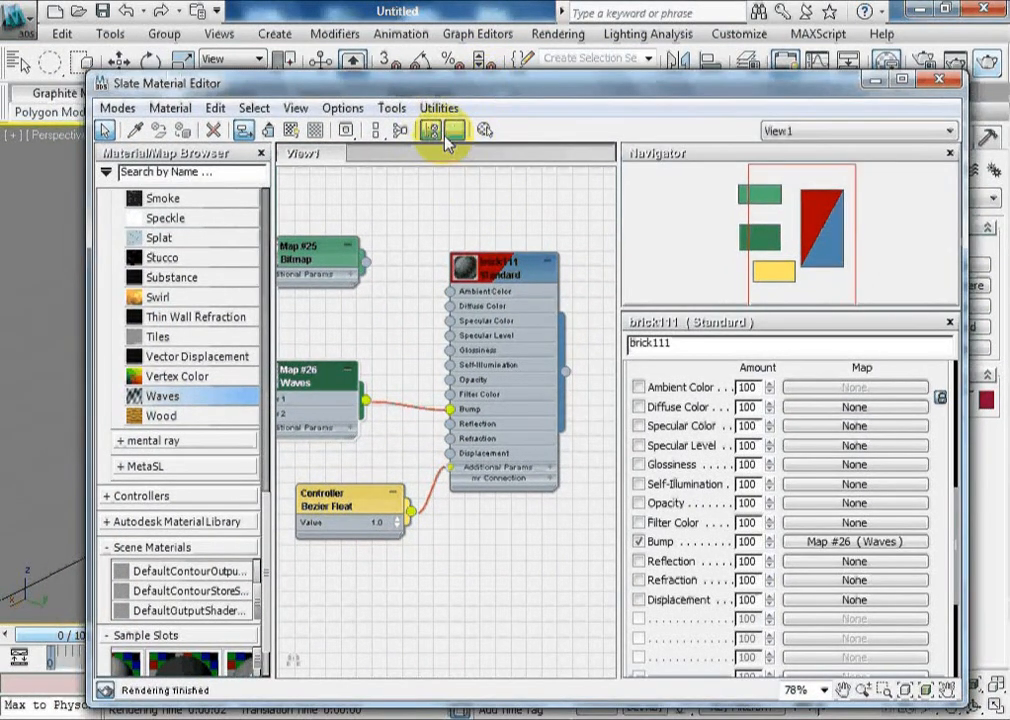
# Step: Hide the Material/Map Browser and the Parameter Editor, and show both again
pyautogui.click(432, 130)
pyautogui.click(454, 130)
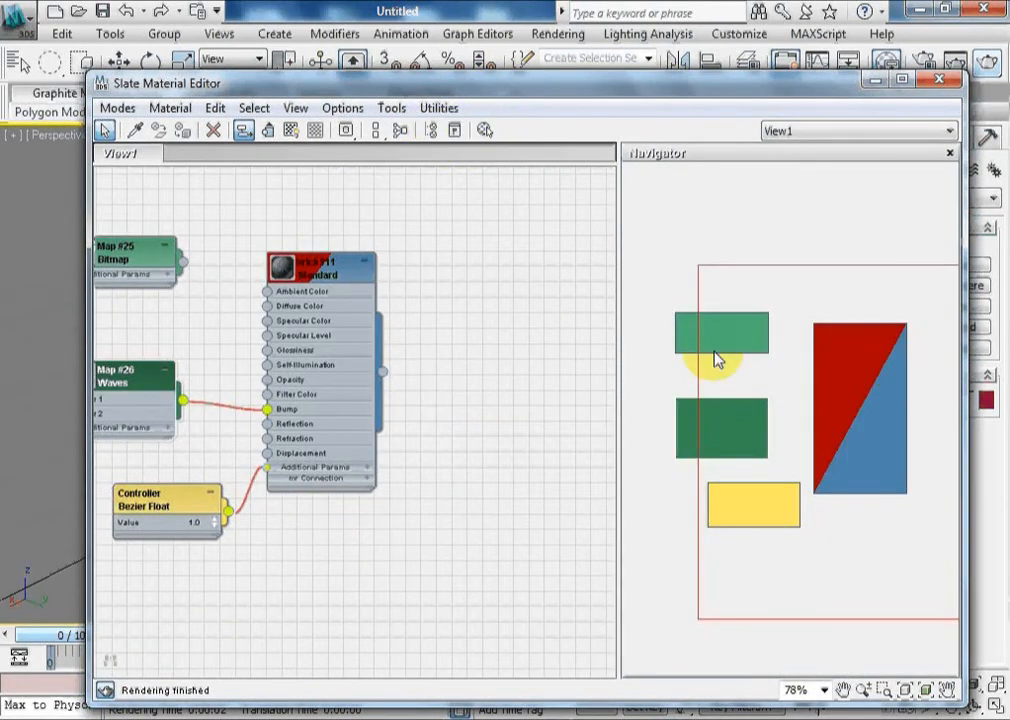
pyautogui.click(433, 130)
pyautogui.click(455, 131)
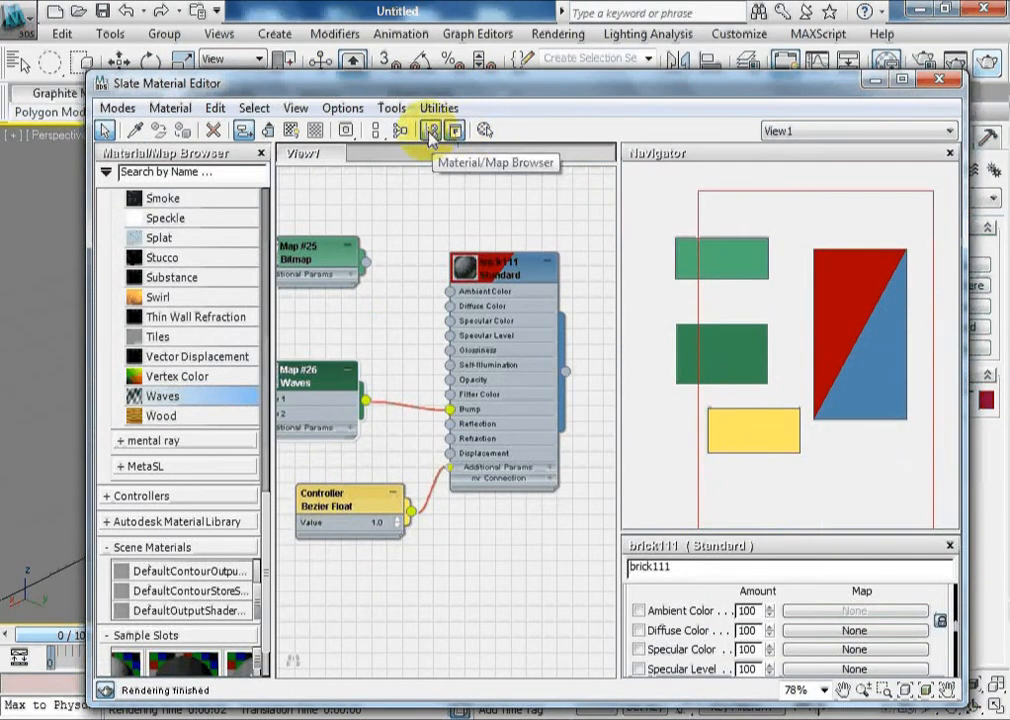
# Step: View the objects that use brick111 with Select by Material, and close the list without selecting anything
pyautogui.click(488, 131)
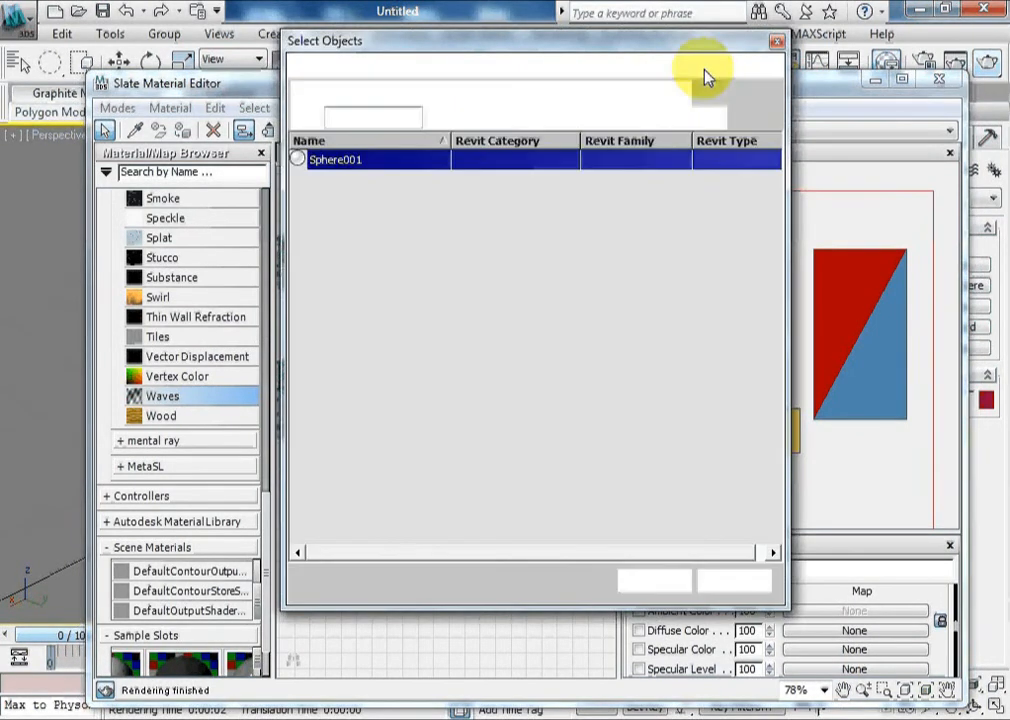
pyautogui.click(776, 41)
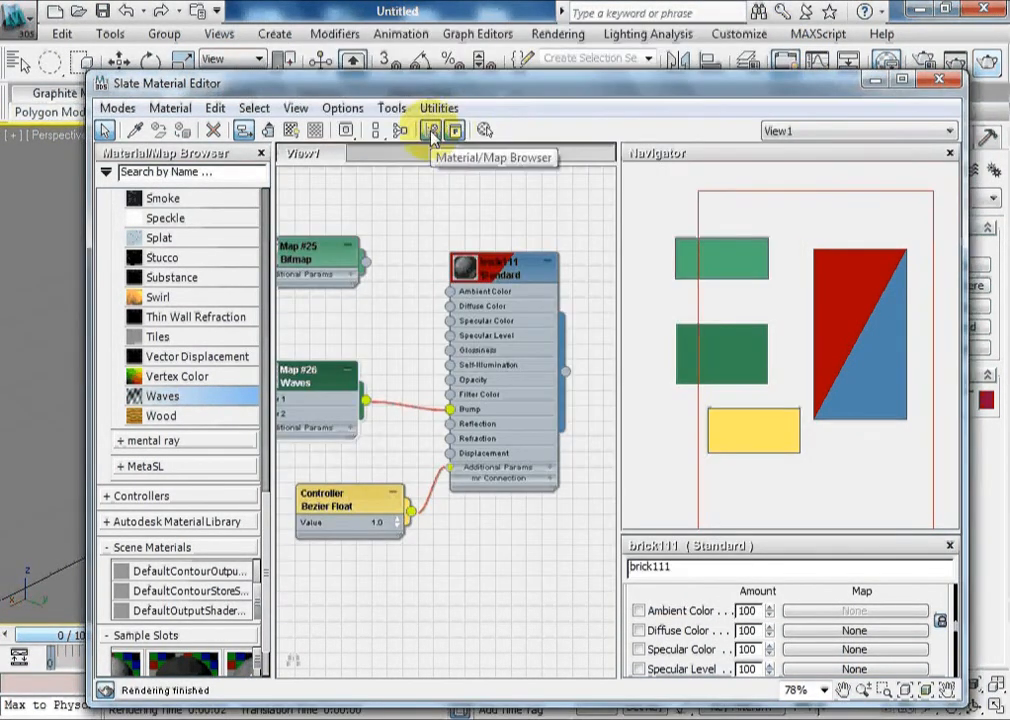
pyautogui.moveTo(500, 84); pyautogui.dragTo(555, 62)
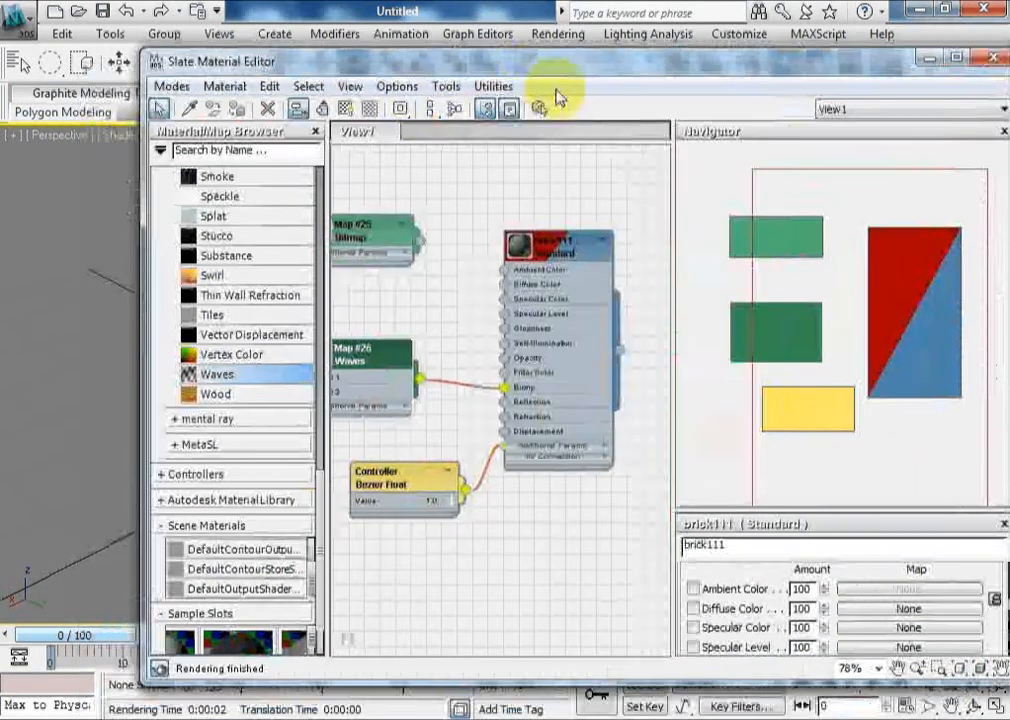
pyautogui.click(268, 88)
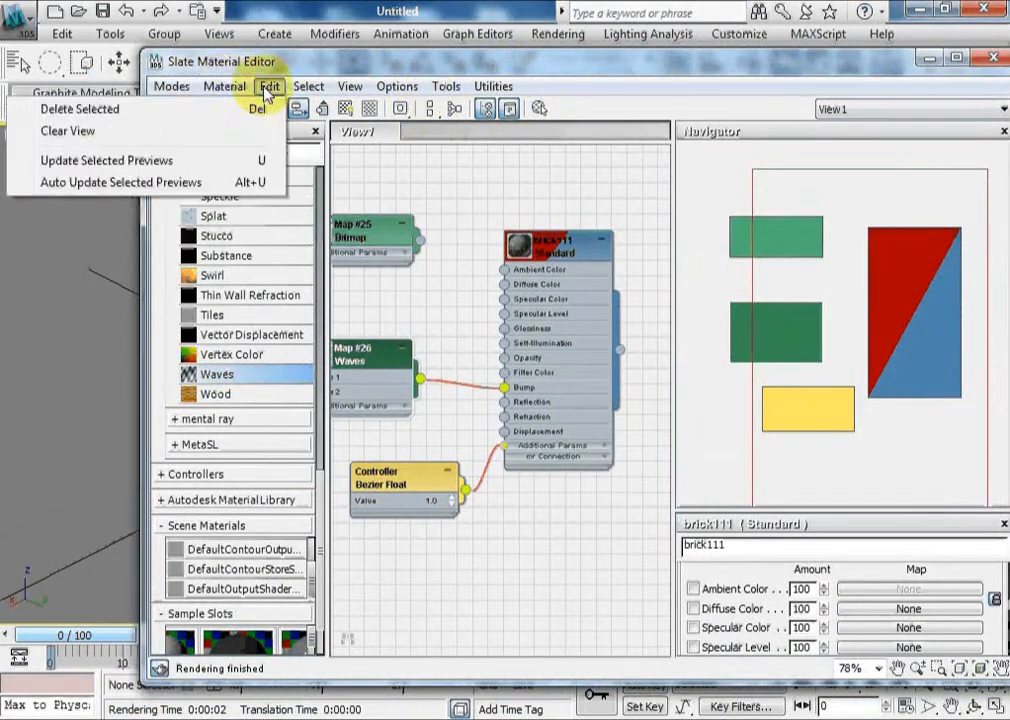
pyautogui.moveTo(305, 90)
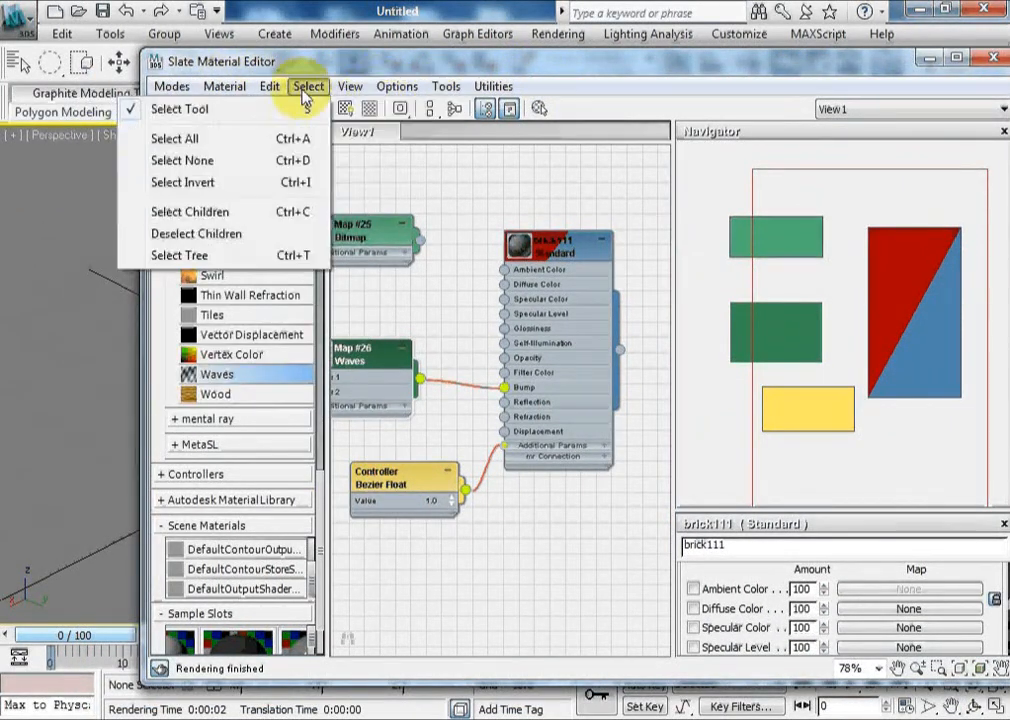
pyautogui.moveTo(226, 92)
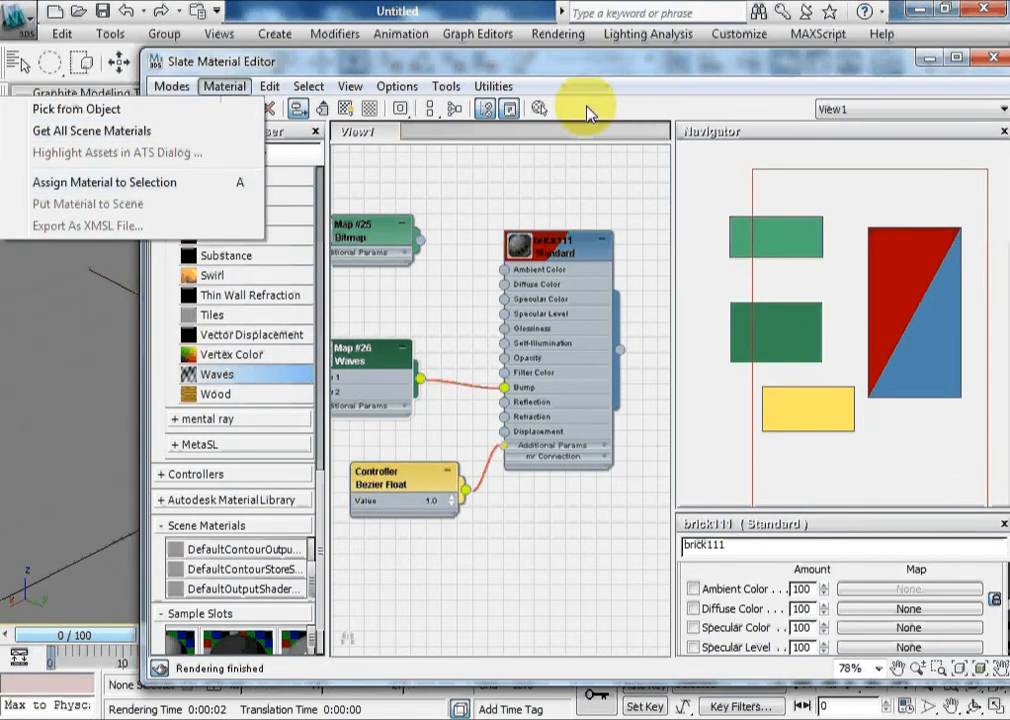
pyautogui.click(623, 64)
pyautogui.moveTo(623, 64); pyautogui.dragTo(610, 70)
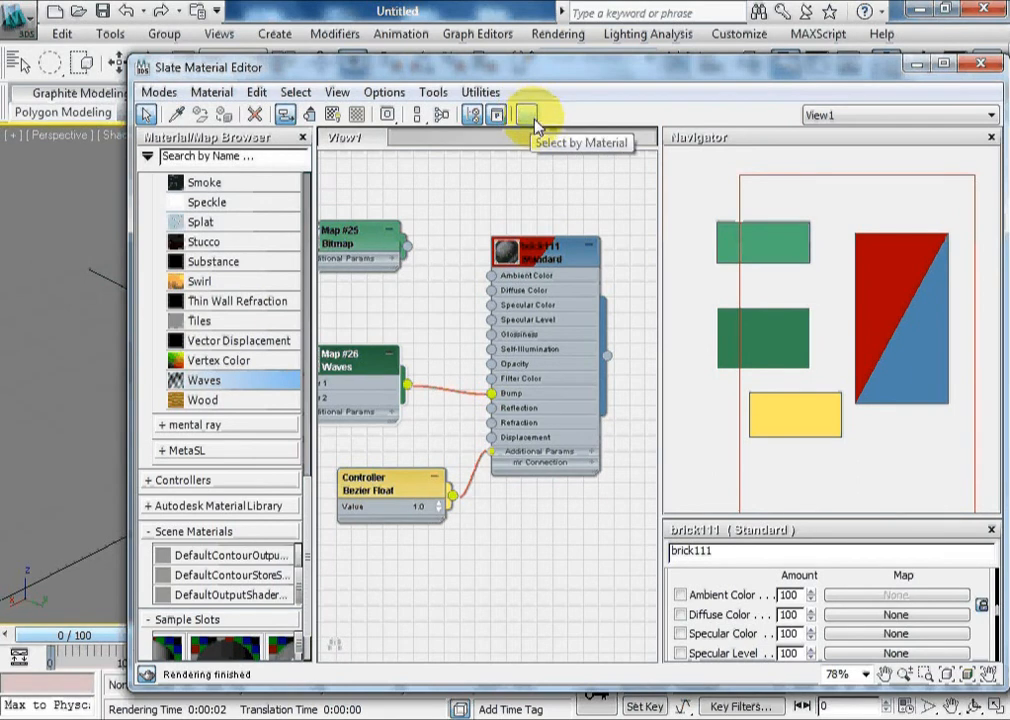
# Step: Check again which objects use brick111 with Select by Material, and dismiss the list without selecting any
pyautogui.click(528, 116)
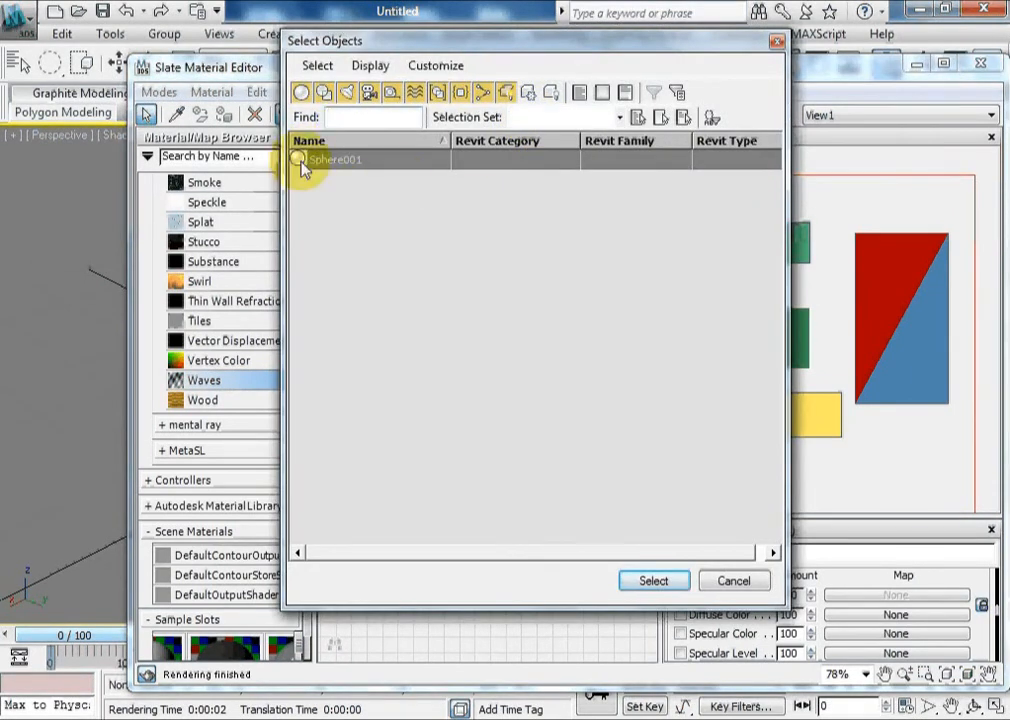
pyautogui.click(777, 41)
pyautogui.moveTo(527, 80); pyautogui.dragTo(533, 88)
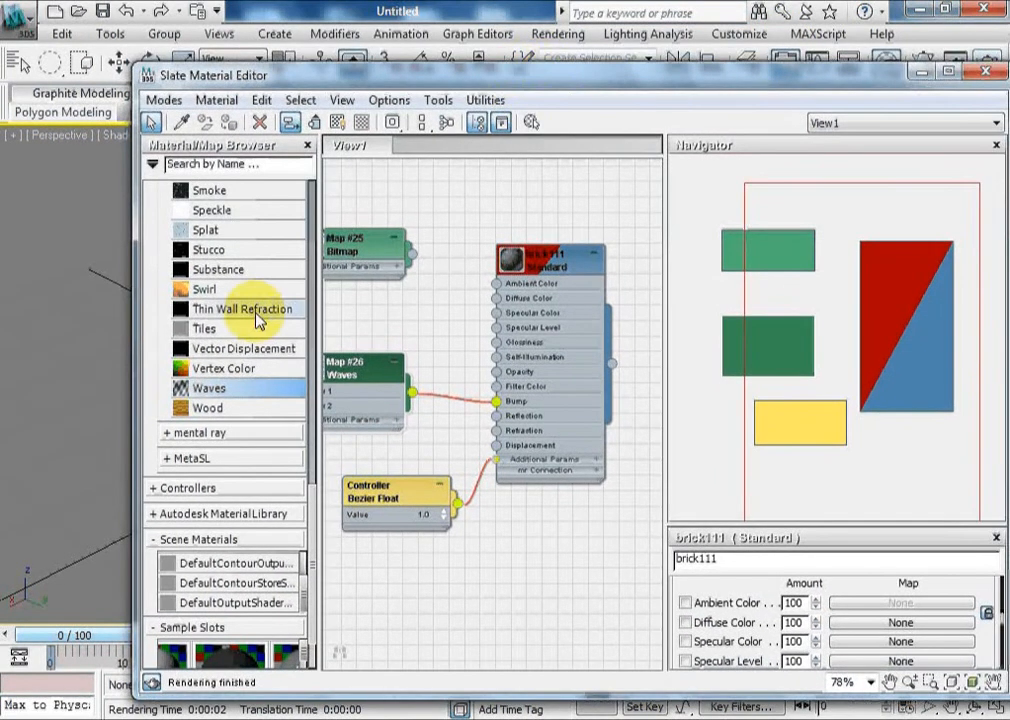
# Step: Clear View1 by deleting all of its material, map and controller nodes
pyautogui.click(530, 620)
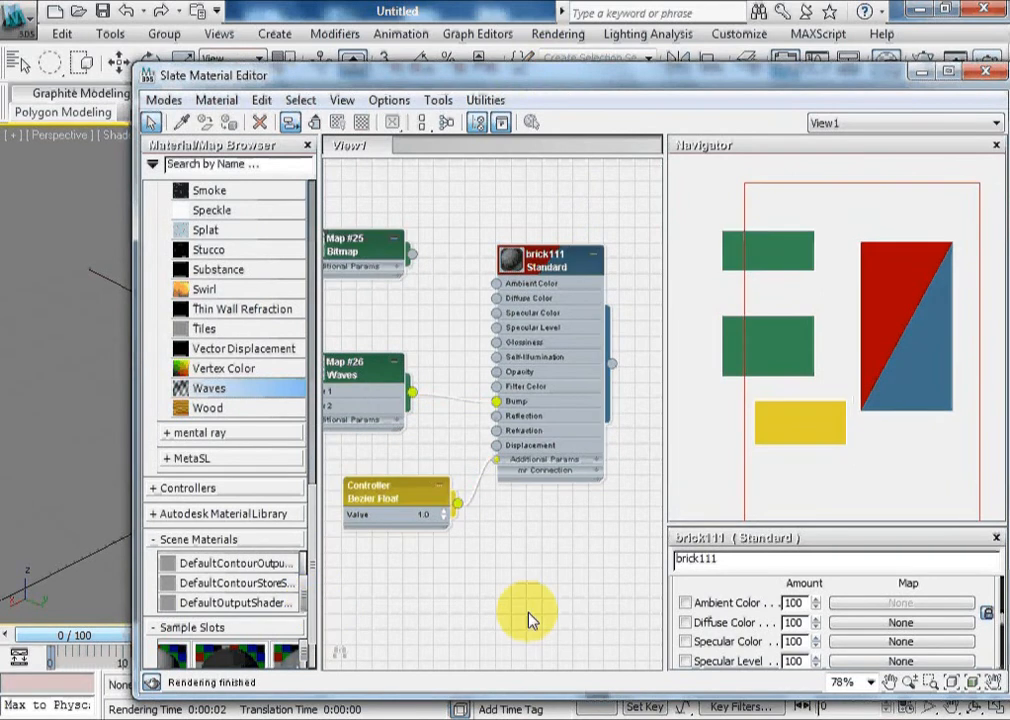
pyautogui.hotkey('ctrl', 'a')
pyautogui.press('Delete')
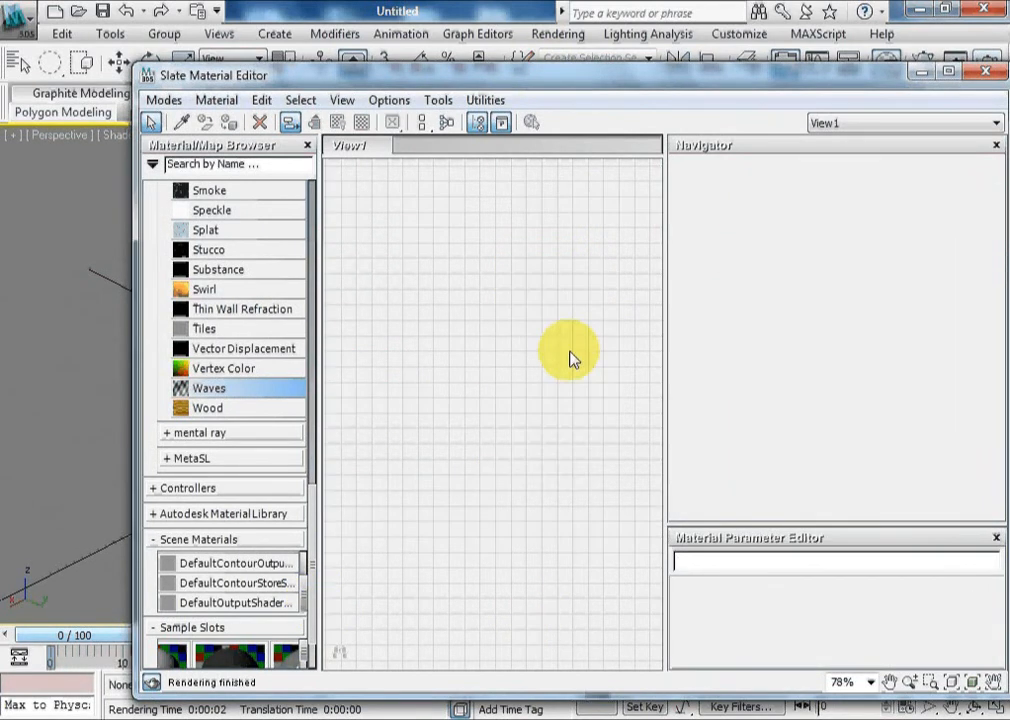
# Step: Load brick111 from Scene Materials back into View1, and remove its nodes from the view again
pyautogui.moveTo(311, 514); pyautogui.dragTo(313, 603)
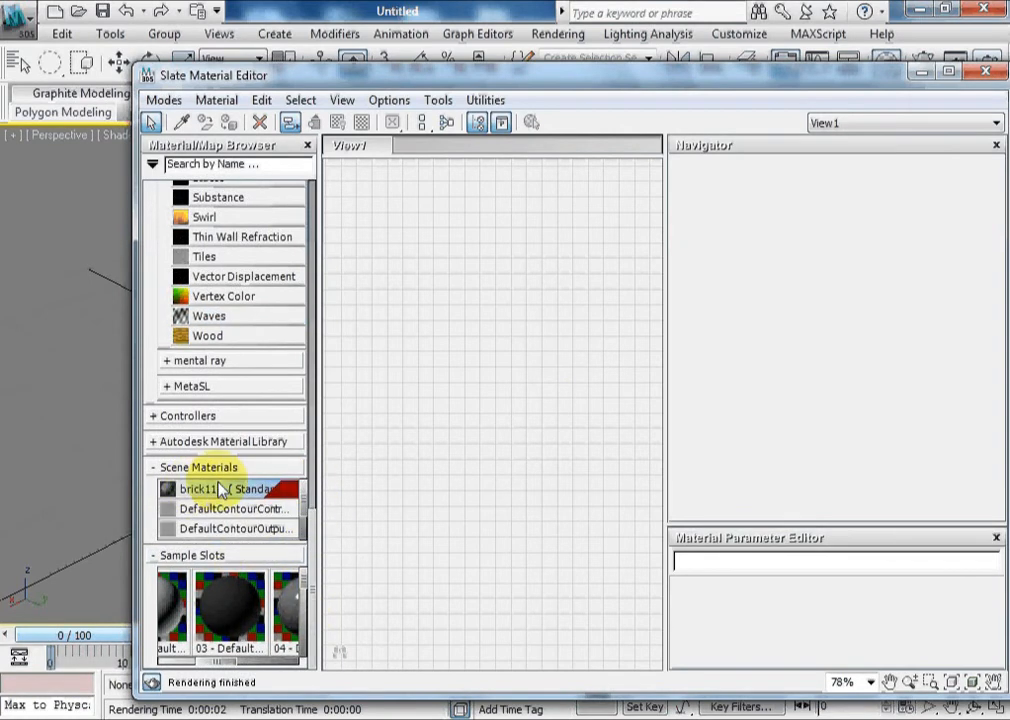
pyautogui.doubleClick(220, 490)
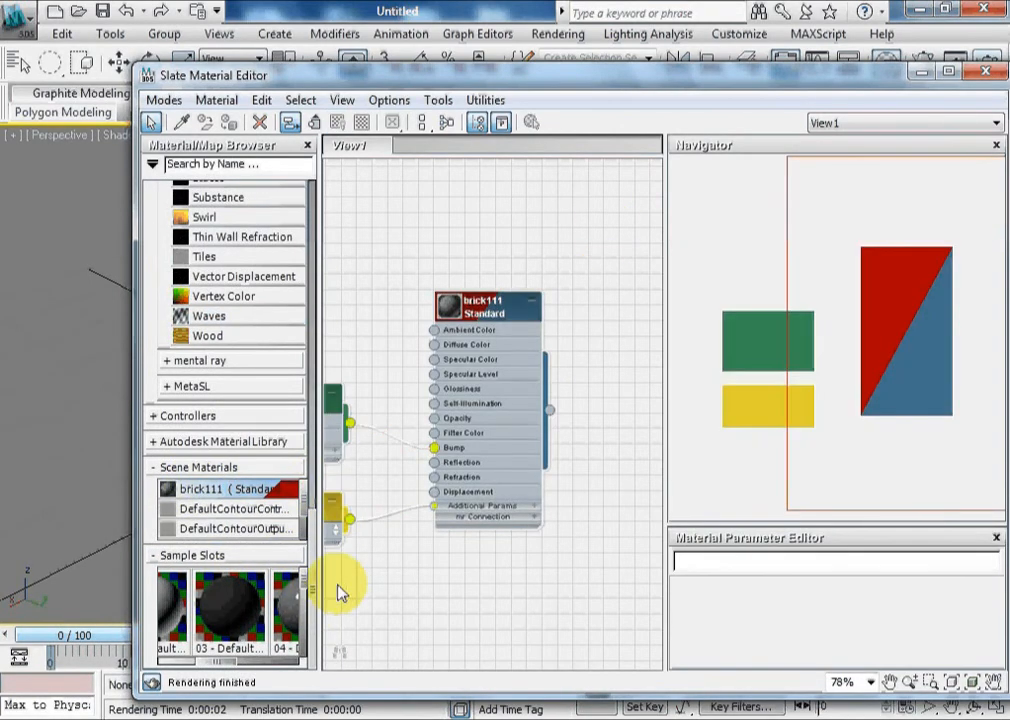
pyautogui.press('Delete')
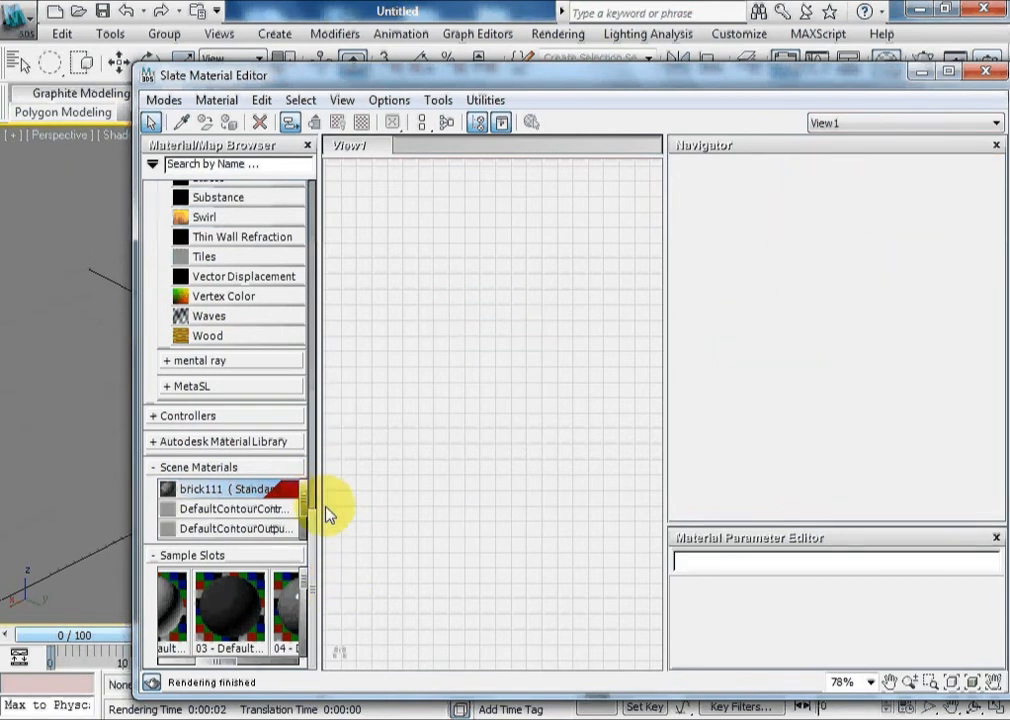
# Step: Collapse the Maps and Scene Materials groups in the Material/Map Browser, and expand the Autodesk Material Library
pyautogui.moveTo(311, 505); pyautogui.dragTo(320, 172)
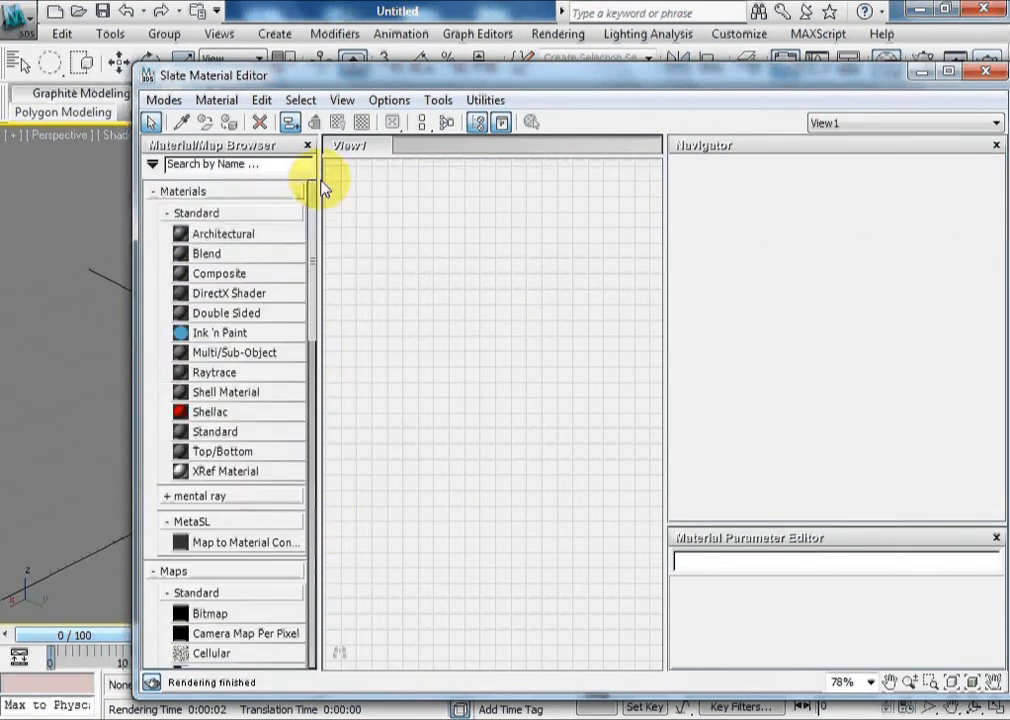
pyautogui.click(153, 575)
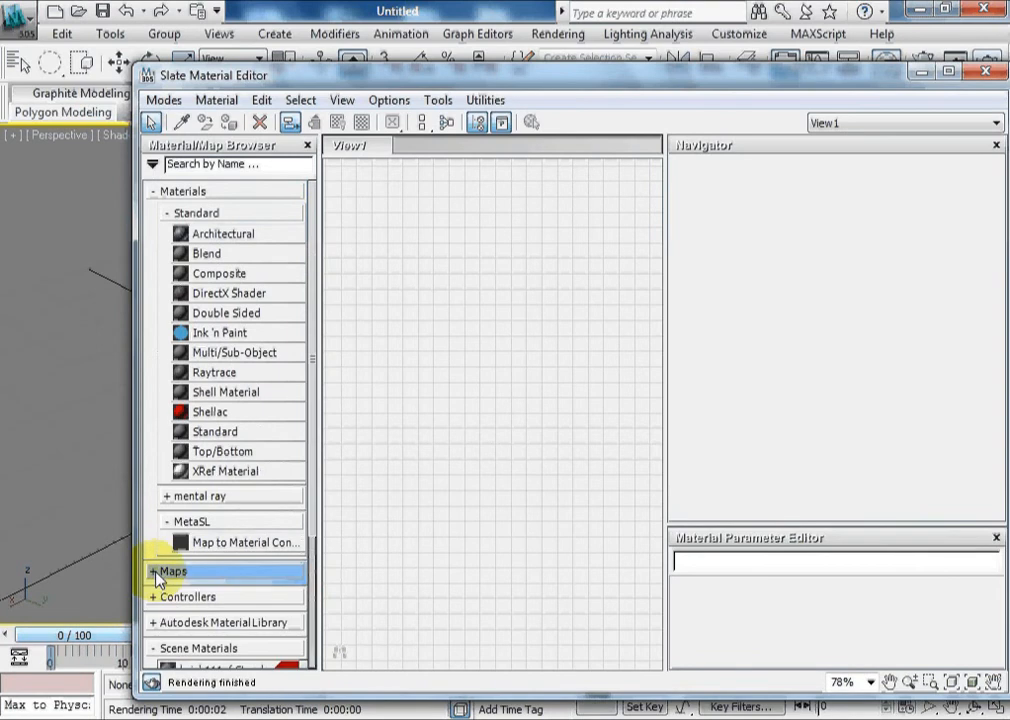
pyautogui.moveTo(316, 428); pyautogui.dragTo(316, 578)
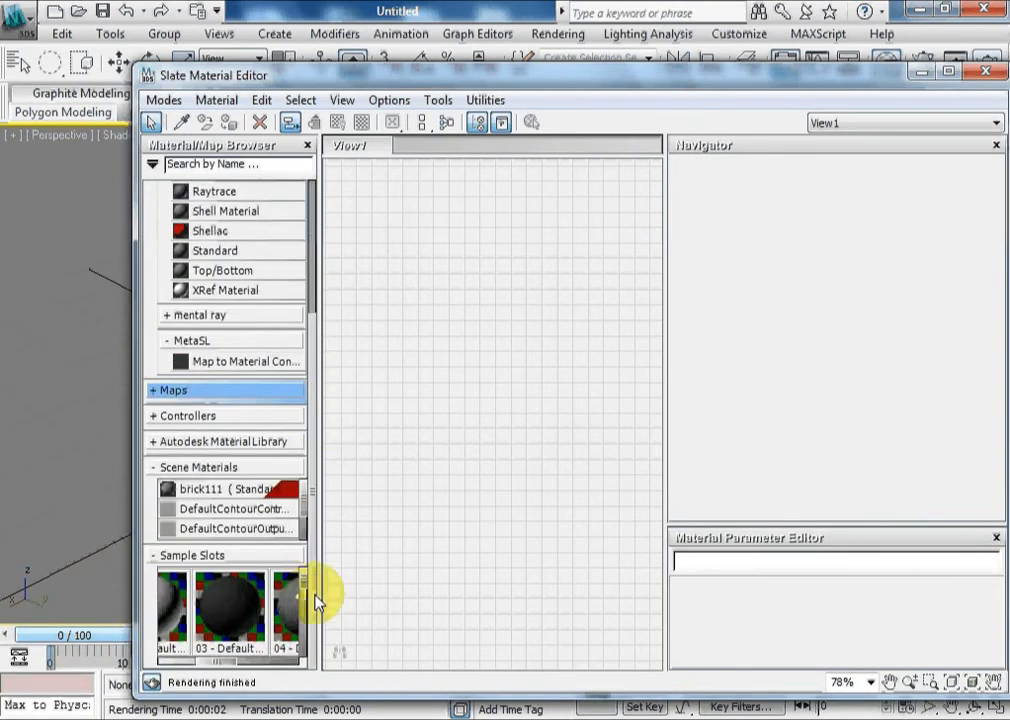
pyautogui.click(154, 467)
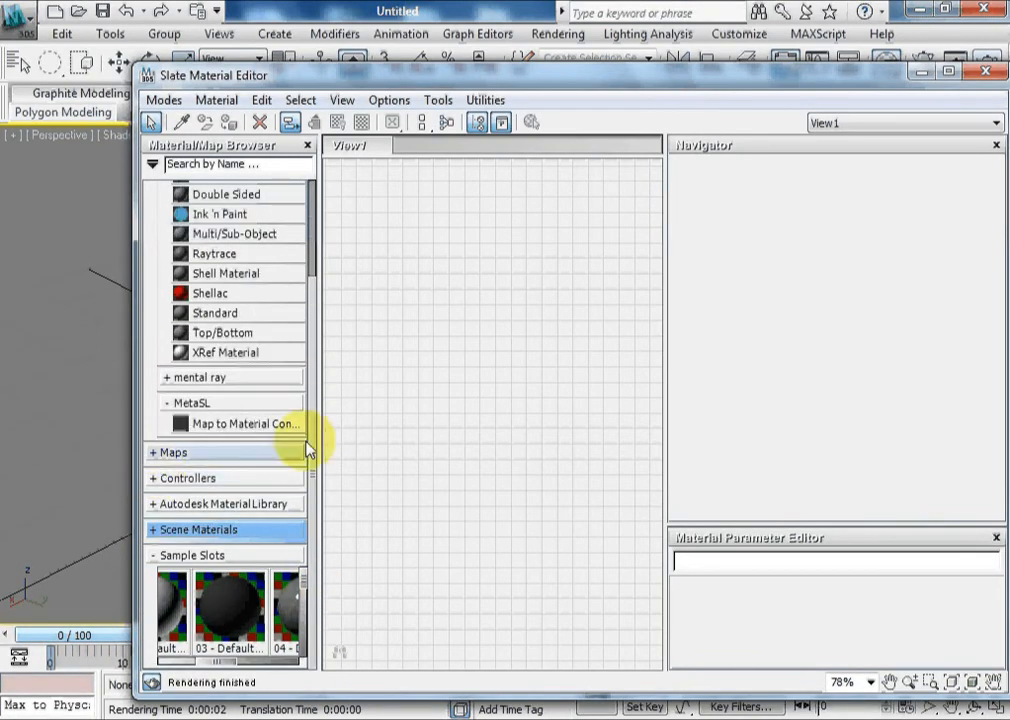
pyautogui.click(154, 505)
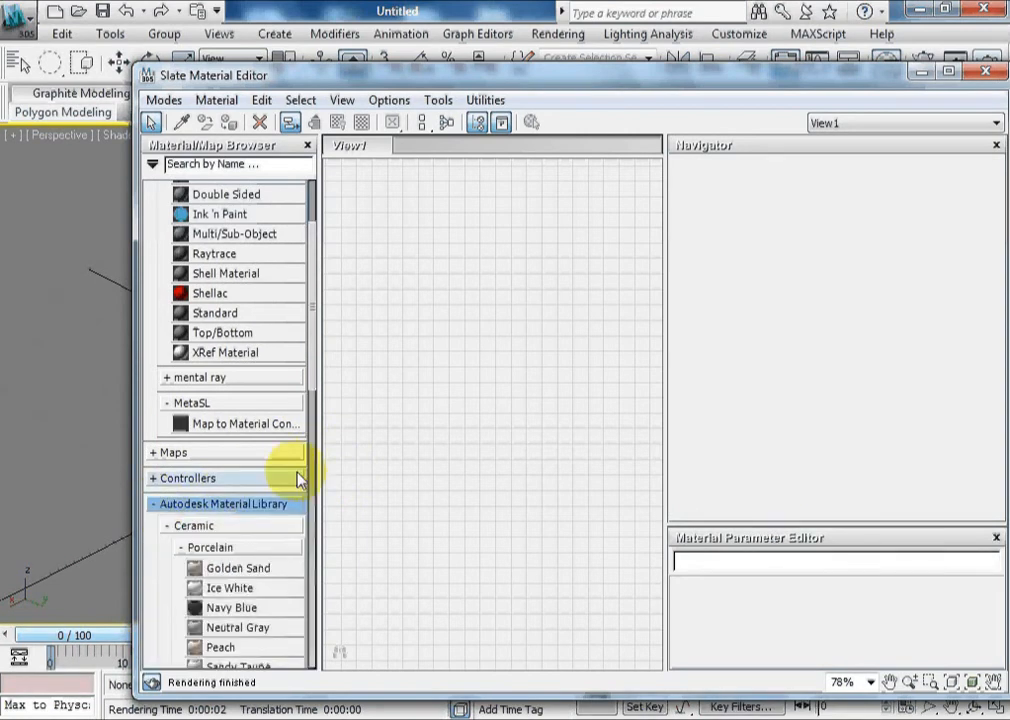
# Step: Add the Navy Blue porcelain from the Autodesk Material Library to View1, inspect its map connections, and delete its nodes
pyautogui.scroll(-10, 316, 450)
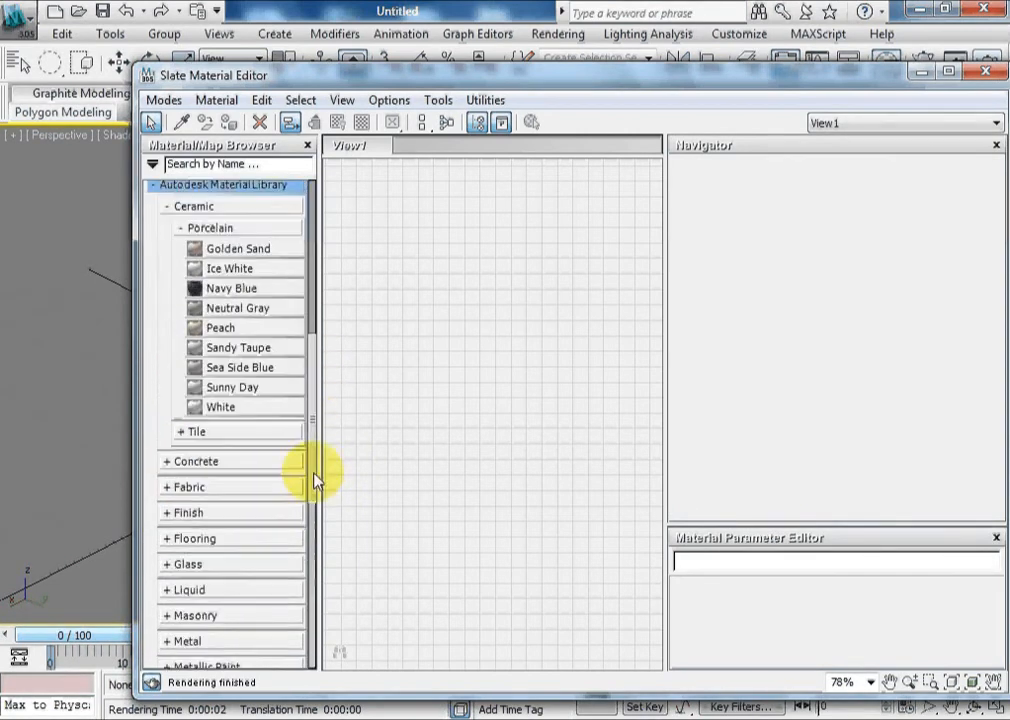
pyautogui.moveTo(314, 473); pyautogui.dragTo(314, 472)
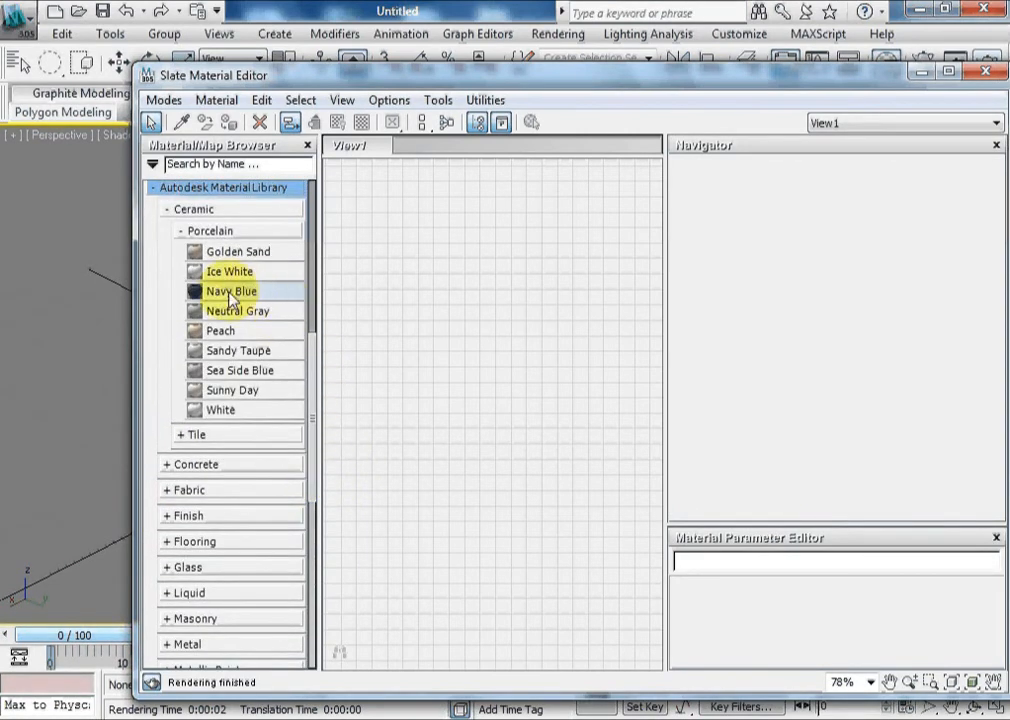
pyautogui.moveTo(231, 294); pyautogui.dragTo(517, 280)
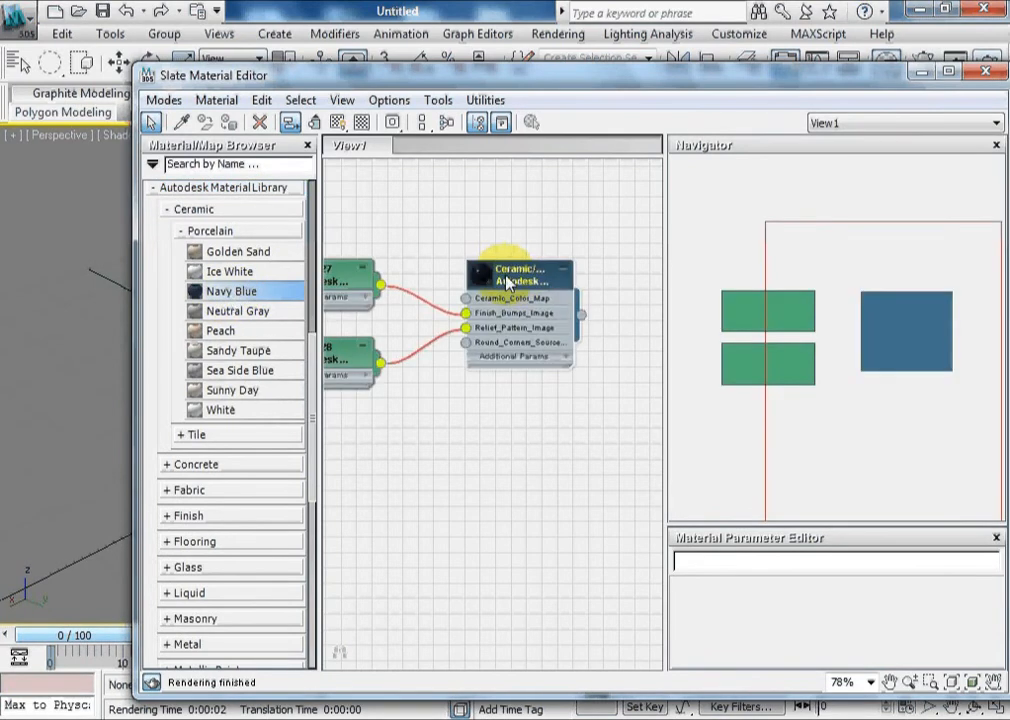
pyautogui.scroll(4, 426, 345)
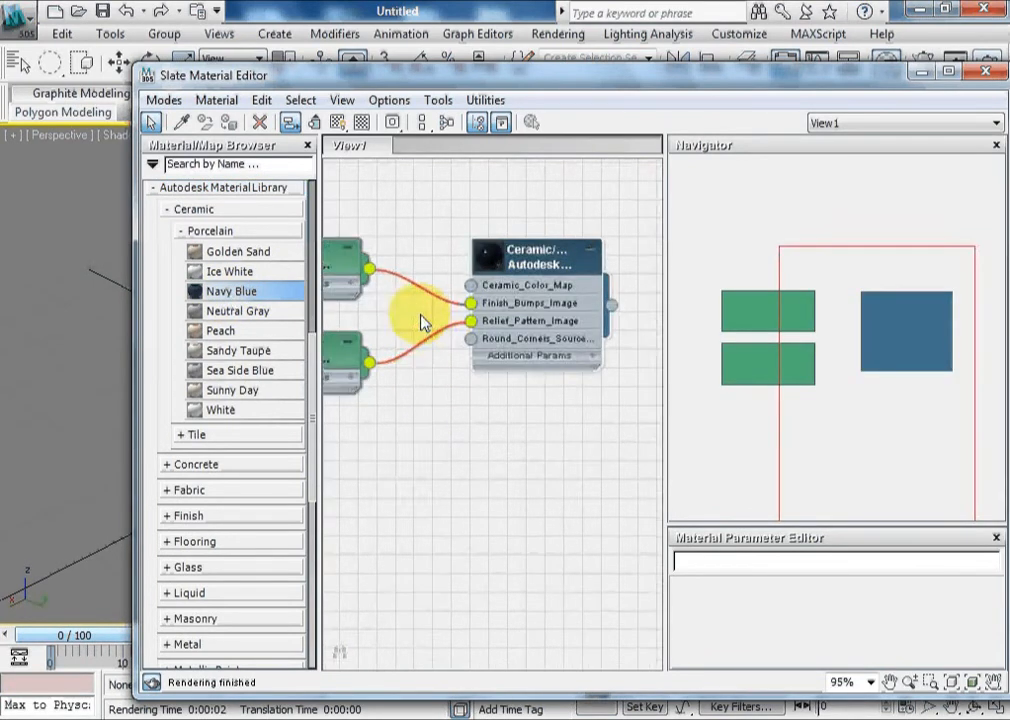
pyautogui.scroll(-1, 434, 300)
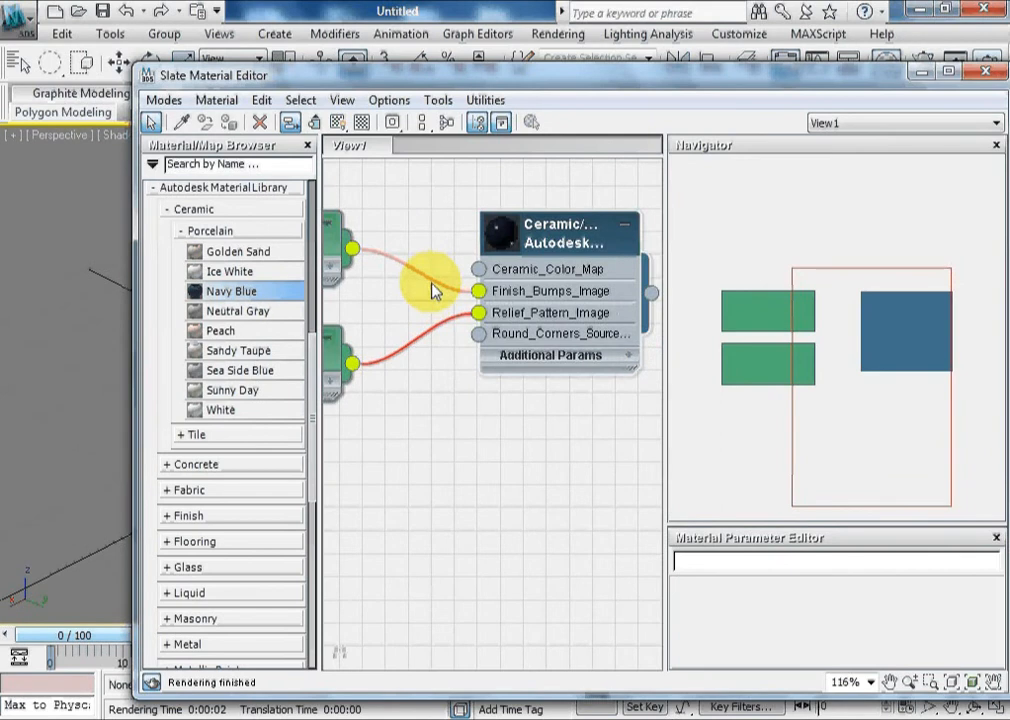
pyautogui.scroll(2, 416, 284)
pyautogui.scroll(-4, 538, 308)
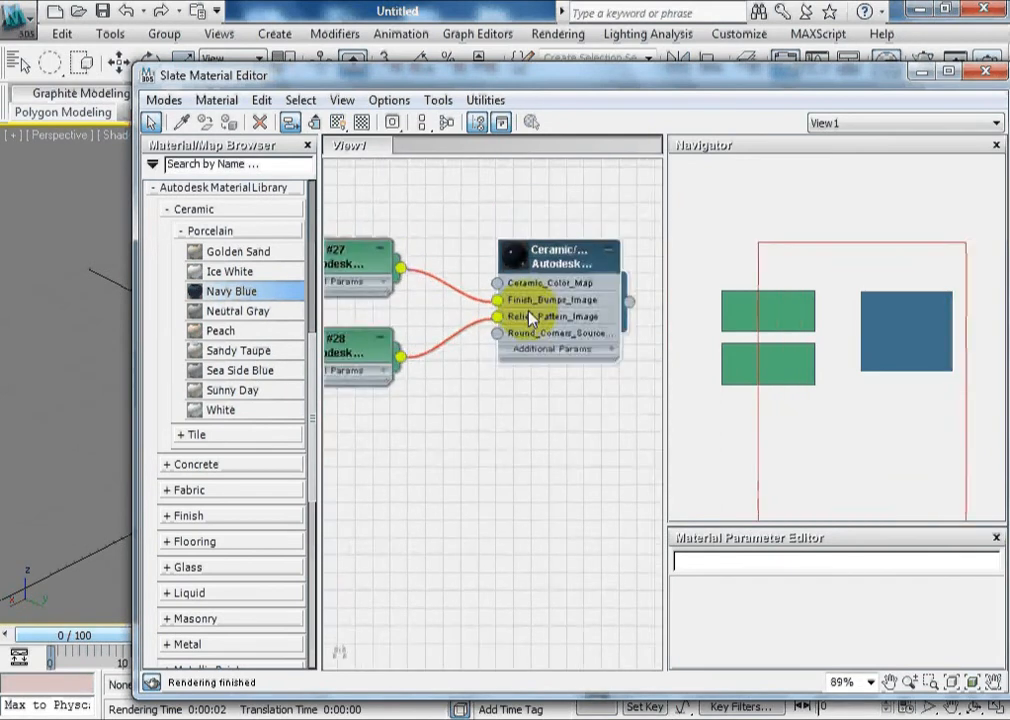
pyautogui.scroll(-2, 522, 324)
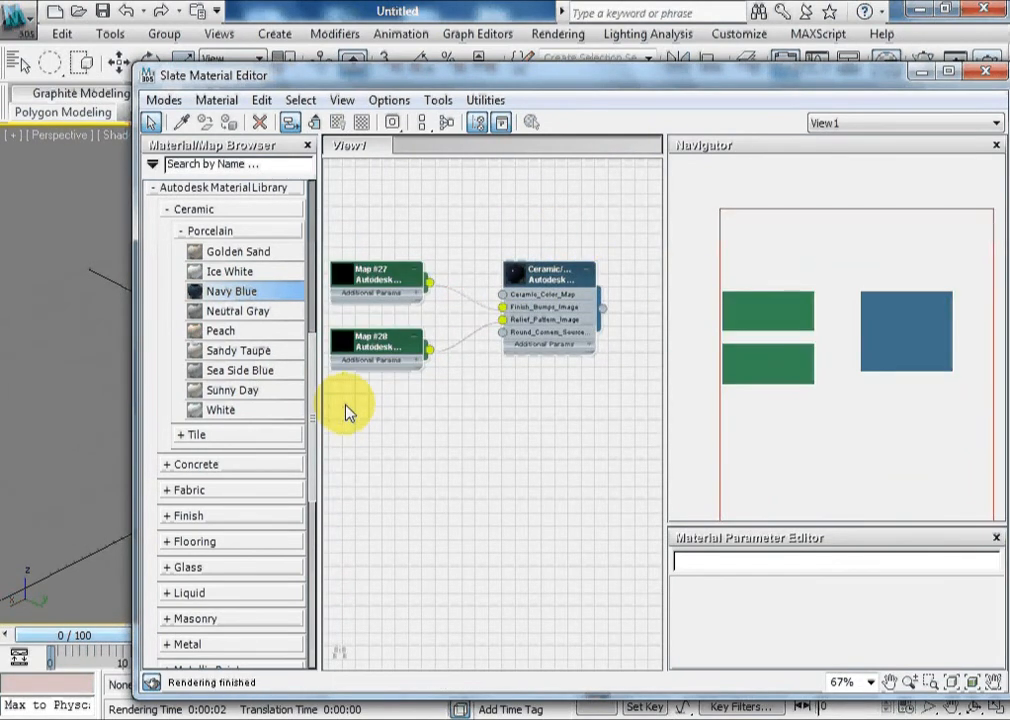
pyautogui.press('Delete')
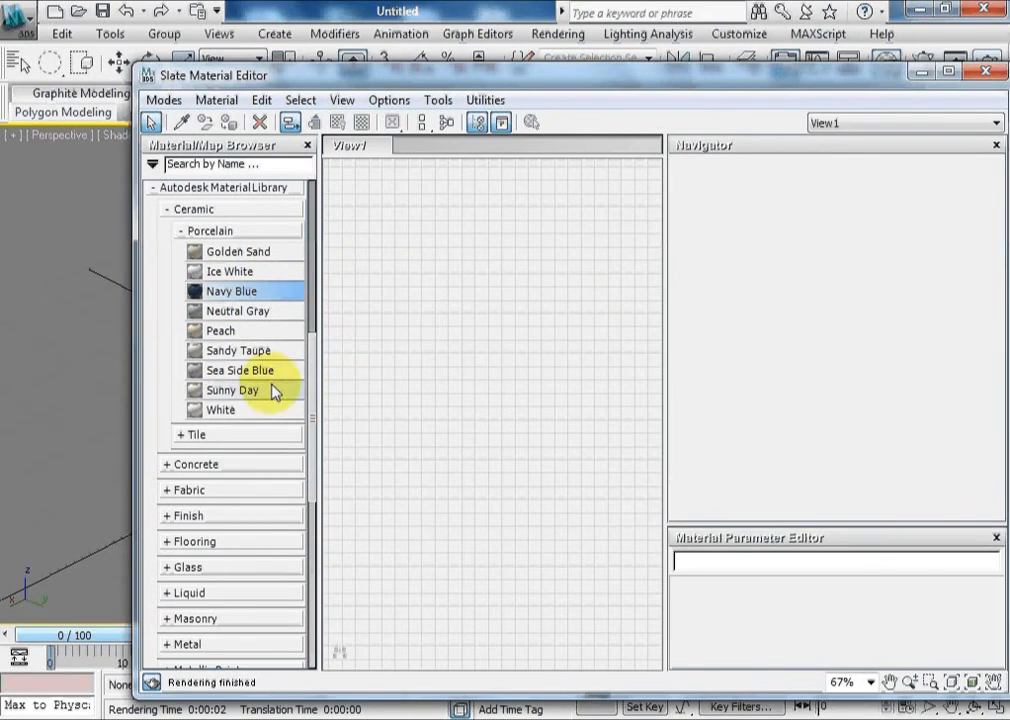
# Step: Add the 4in Squares - Lav... material from the Ceramic Tile category to View1, examine its connections, and delete its nodes
pyautogui.click(181, 434)
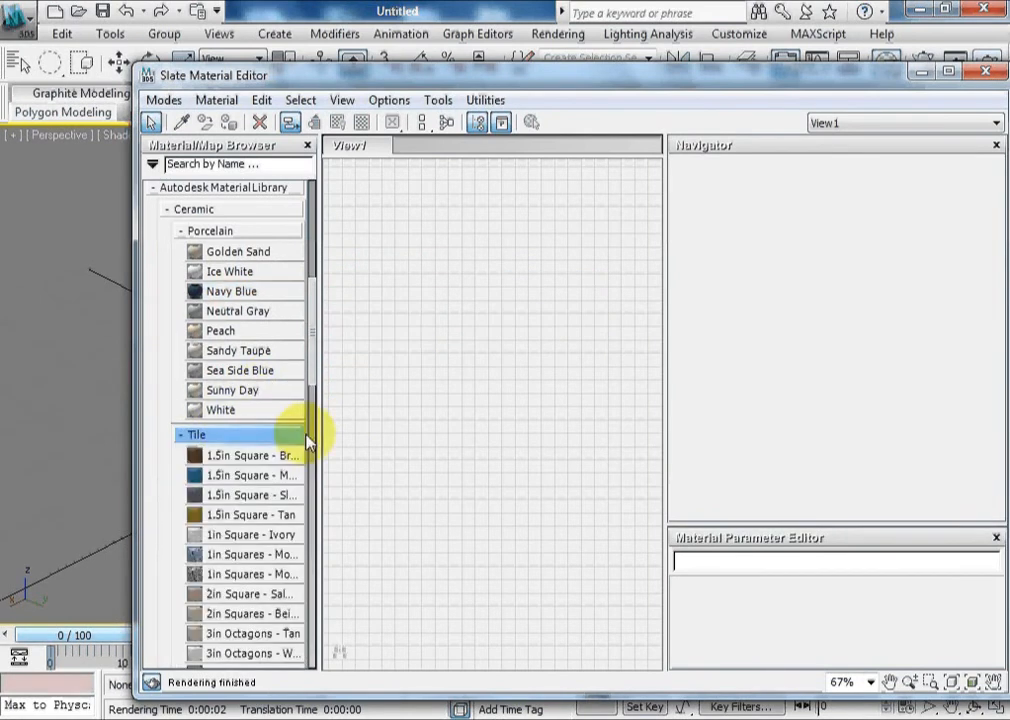
pyautogui.moveTo(312, 360); pyautogui.dragTo(318, 455)
pyautogui.moveTo(240, 390); pyautogui.dragTo(470, 368)
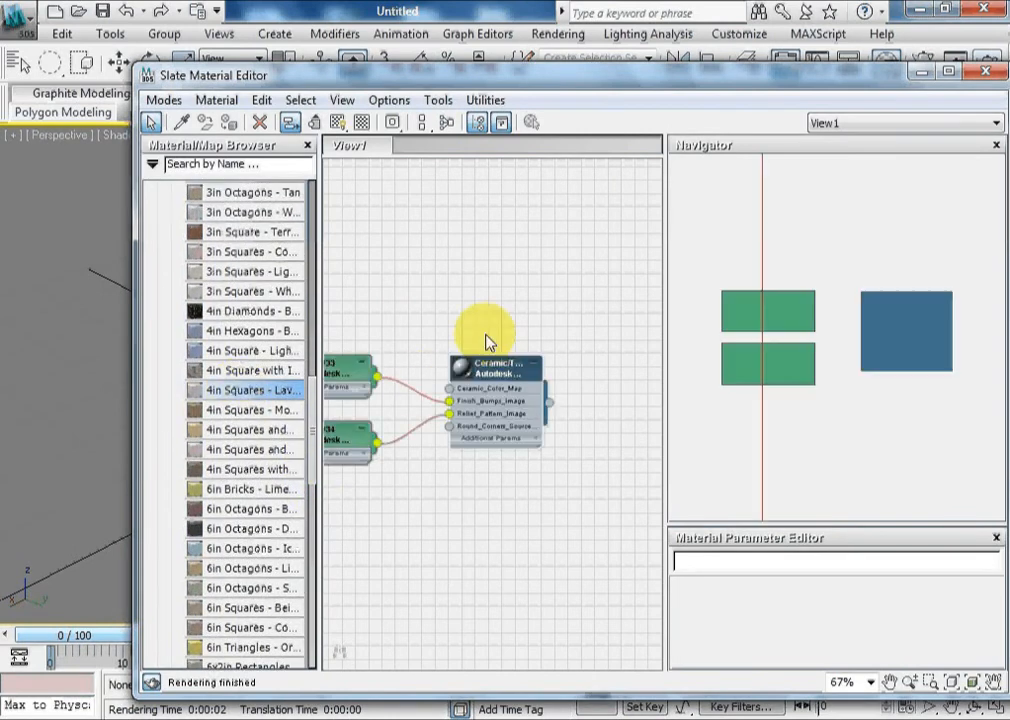
pyautogui.scroll(4, 392, 388)
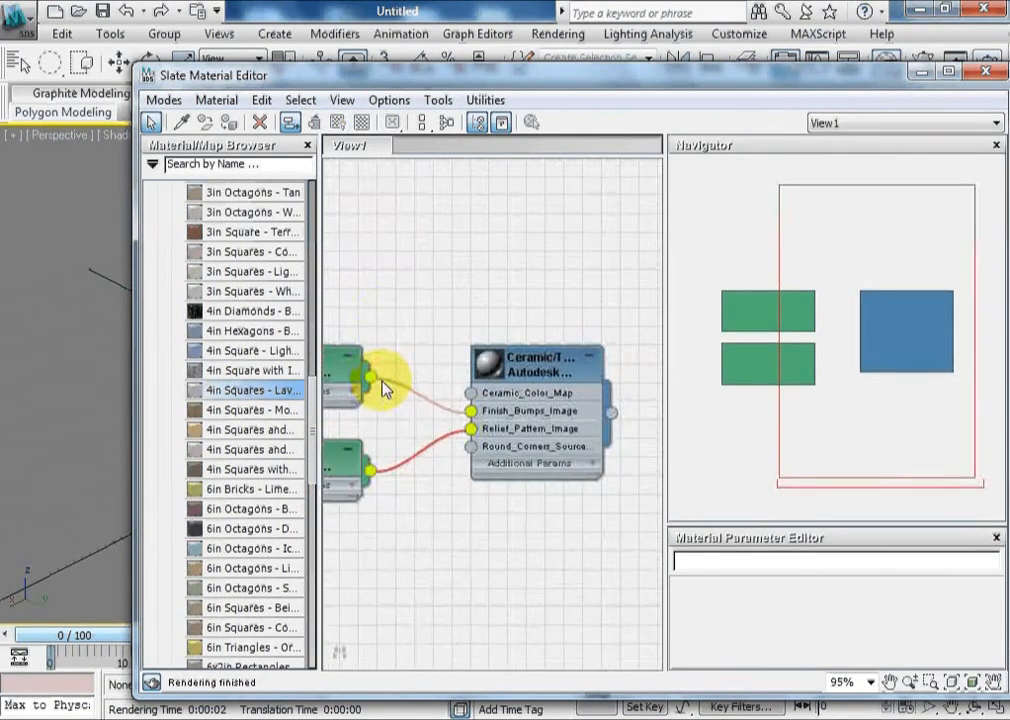
pyautogui.scroll(1, 410, 390)
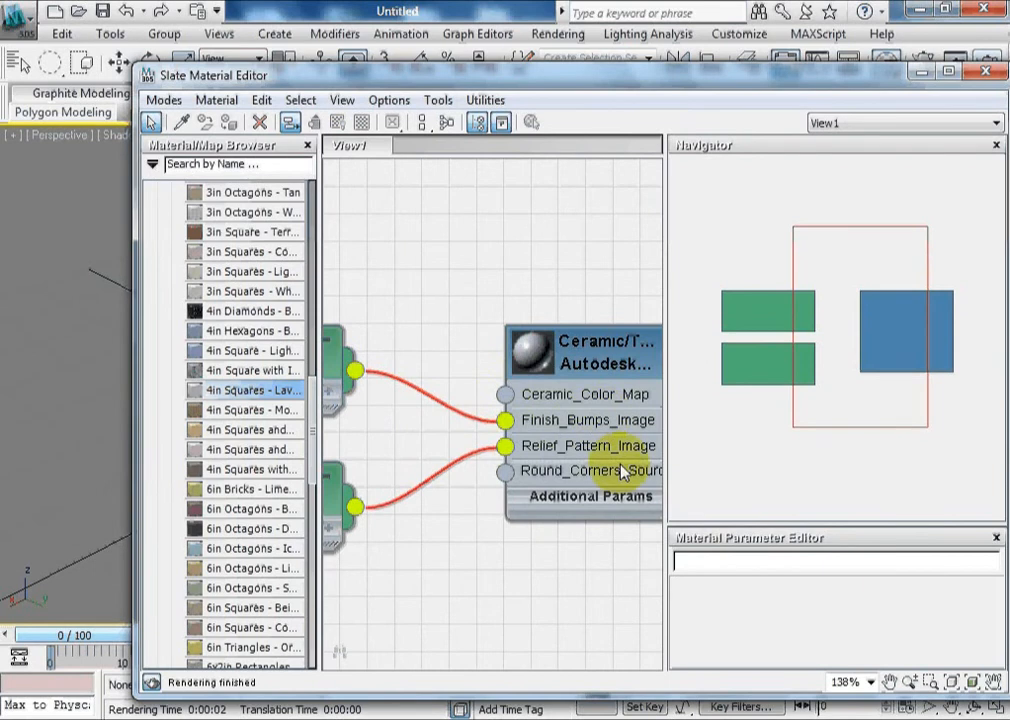
pyautogui.moveTo(316, 405); pyautogui.dragTo(305, 328)
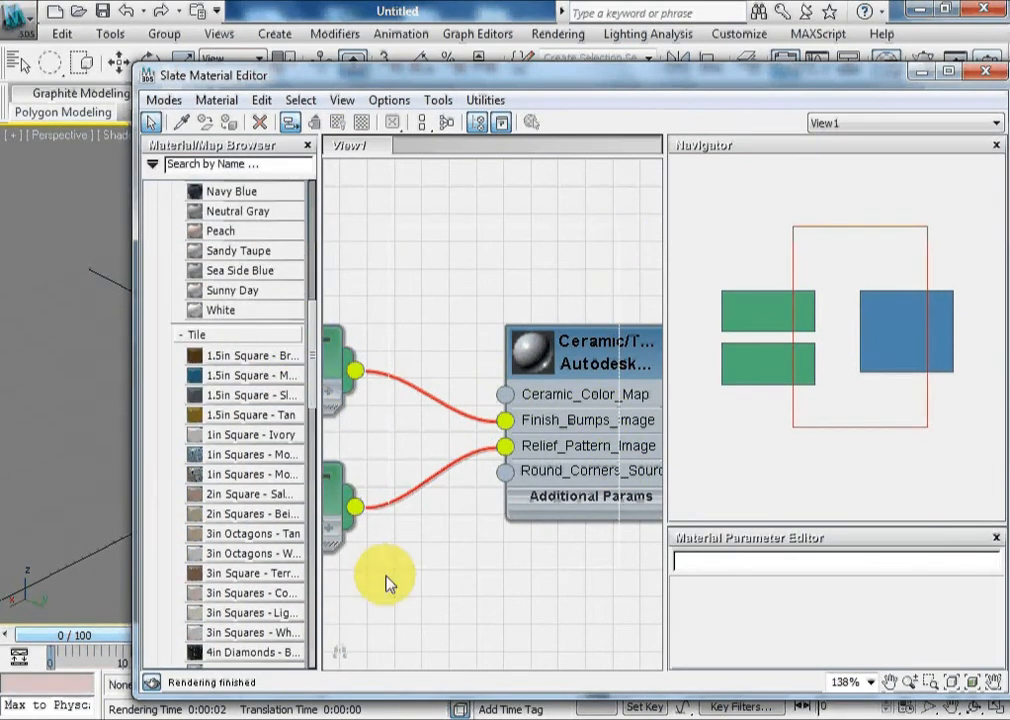
pyautogui.click(352, 612)
pyautogui.press('Delete')
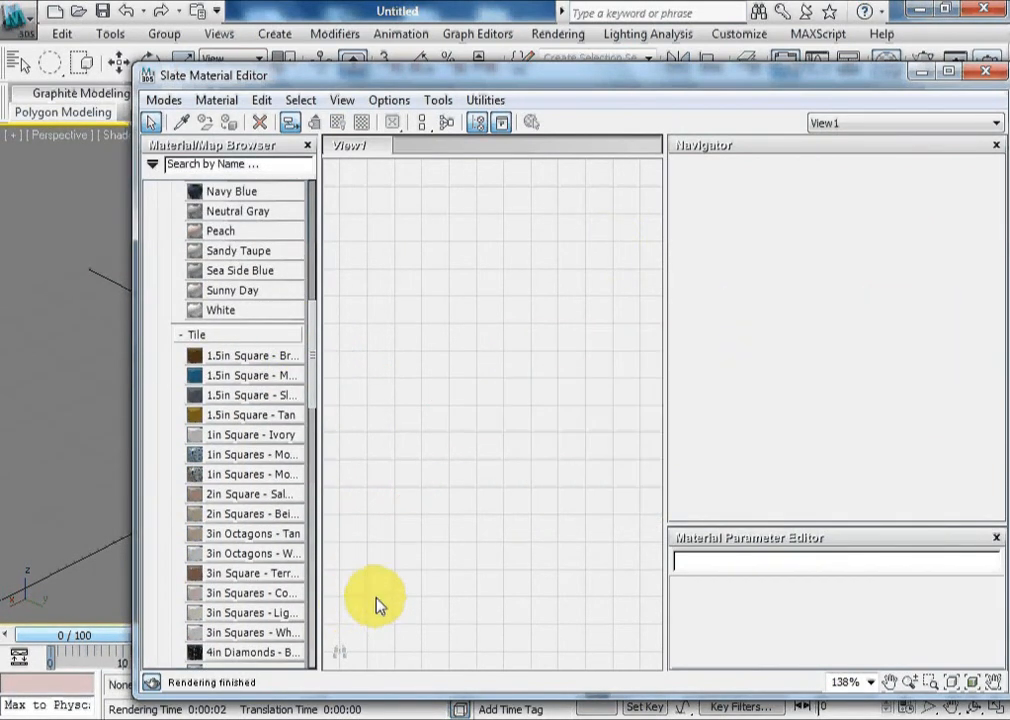
# Step: Expand the mental ray materials, add Autodesk Metal to View1, and shift its material node slightly away from its maps
pyautogui.moveTo(309, 338); pyautogui.dragTo(318, 252)
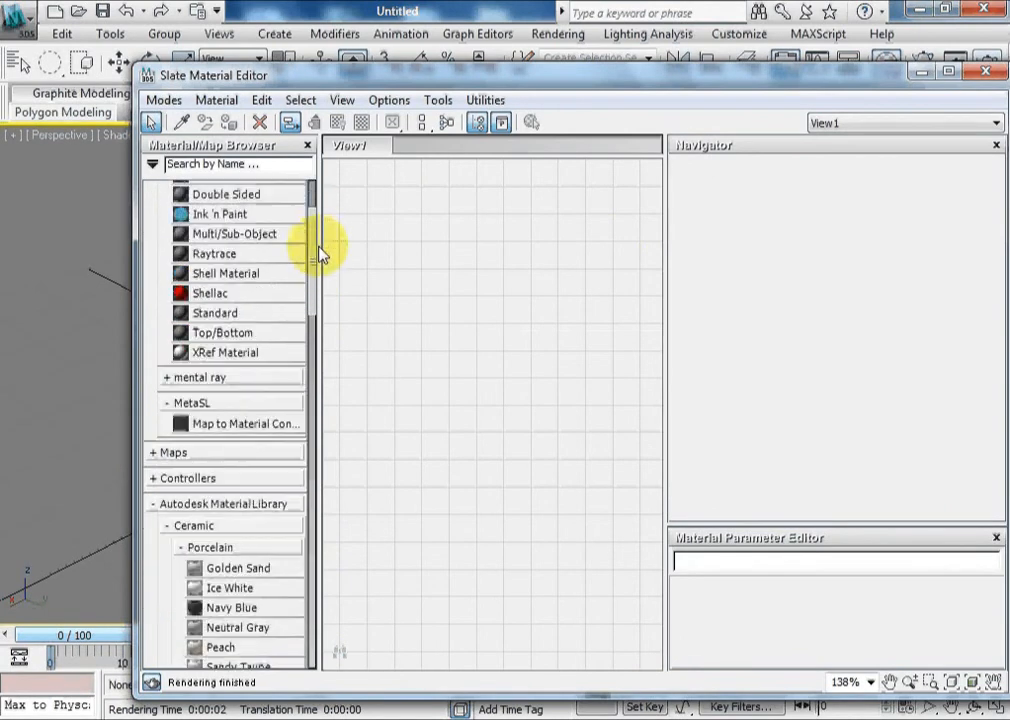
pyautogui.click(169, 378)
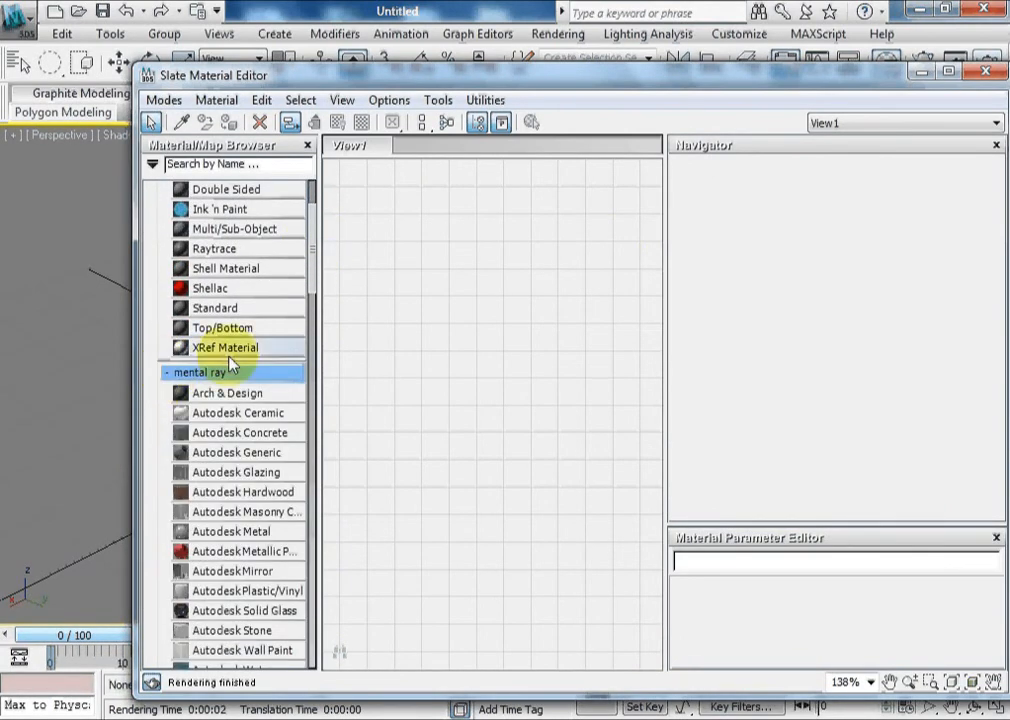
pyautogui.moveTo(318, 271); pyautogui.dragTo(315, 325)
pyautogui.moveTo(228, 268); pyautogui.dragTo(507, 286)
pyautogui.scroll(-4, 401, 349)
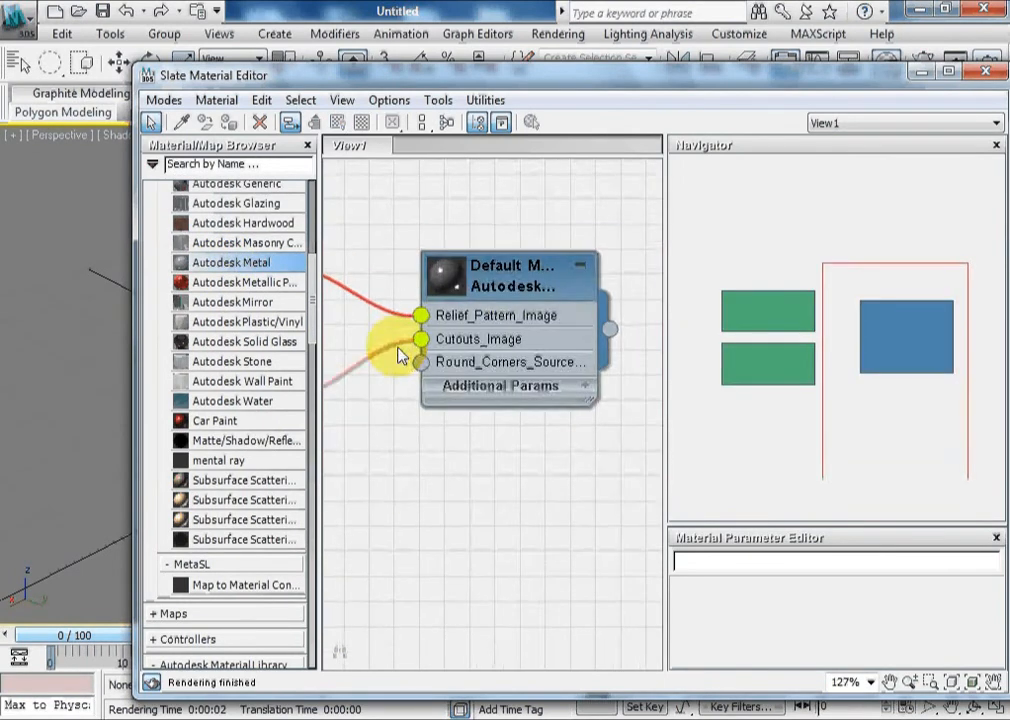
pyautogui.moveTo(460, 303); pyautogui.dragTo(557, 312, button='middle')
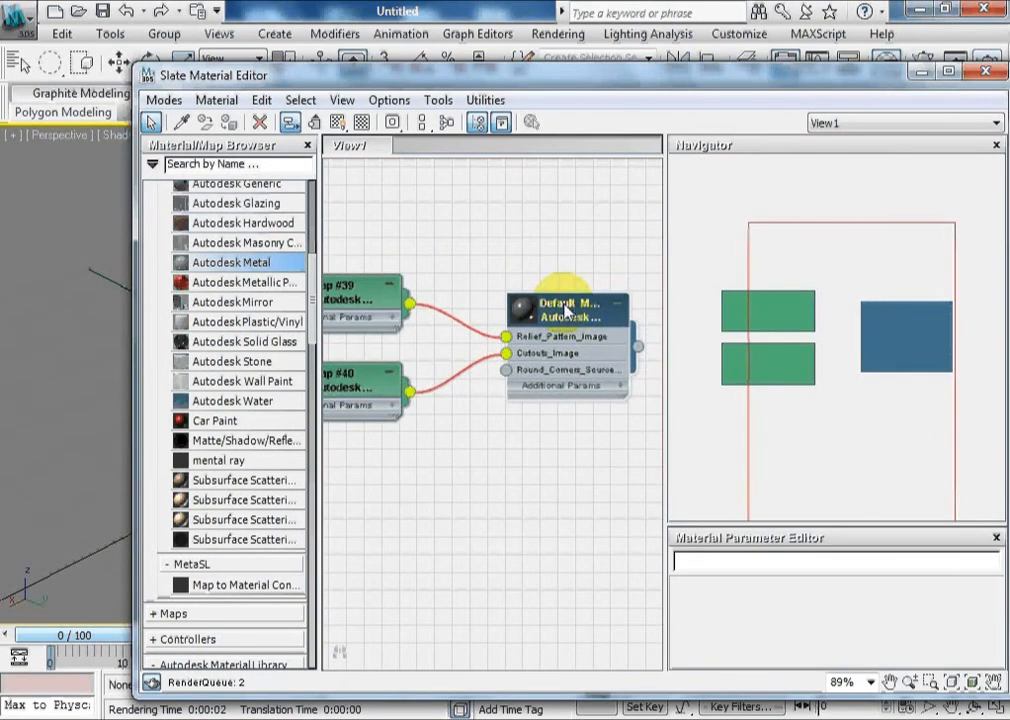
pyautogui.moveTo(578, 307)
pyautogui.mouseDown()
pyautogui.moveTo(561, 310)
pyautogui.moveTo(597, 311)
pyautogui.mouseUp()
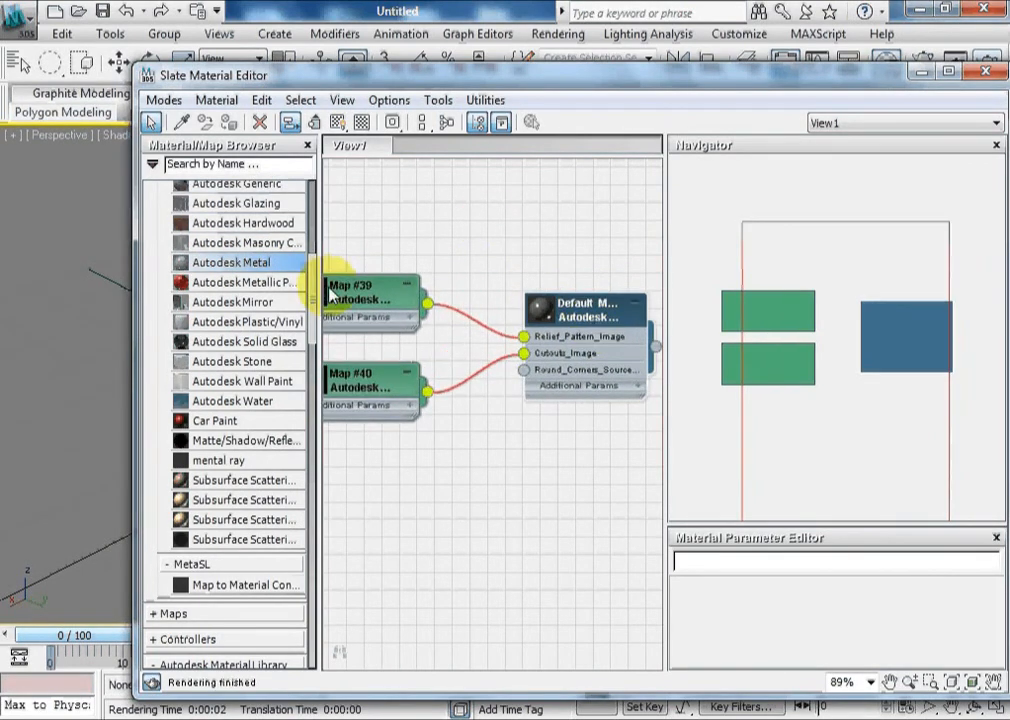
# Step: Collapse the Tile and Porcelain categories under Ceramic in the Autodesk Material Library
pyautogui.moveTo(307, 305)
pyautogui.mouseDown()
pyautogui.moveTo(329, 560)
pyautogui.moveTo(318, 540)
pyautogui.moveTo(322, 424)
pyautogui.moveTo(182, 381)
pyautogui.mouseUp()
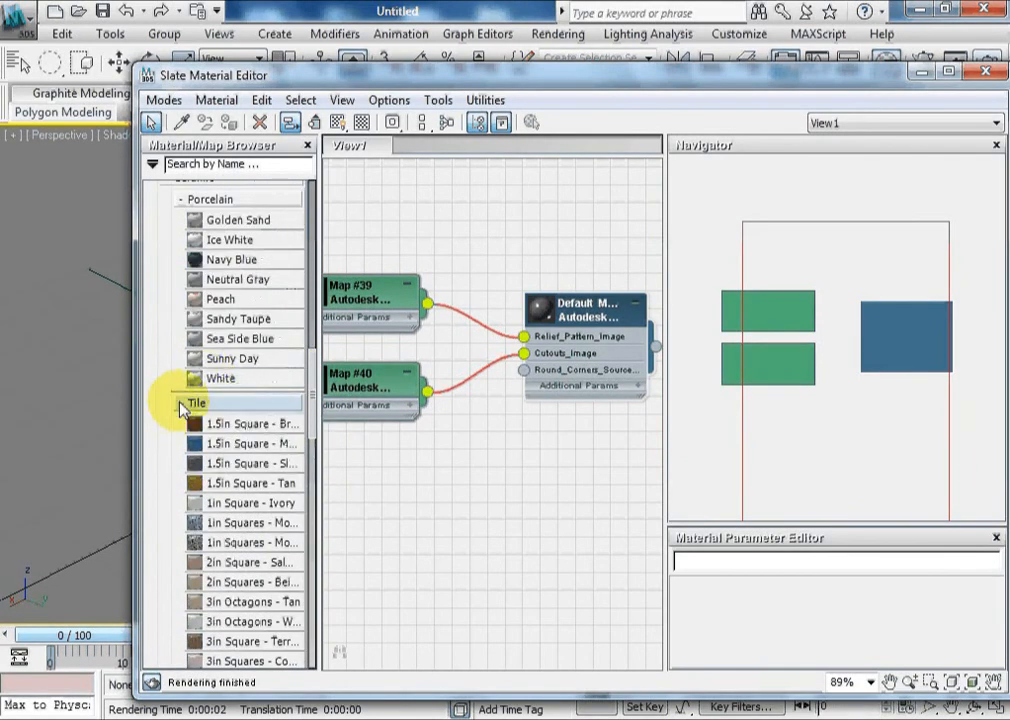
pyautogui.click(182, 405)
pyautogui.click(181, 199)
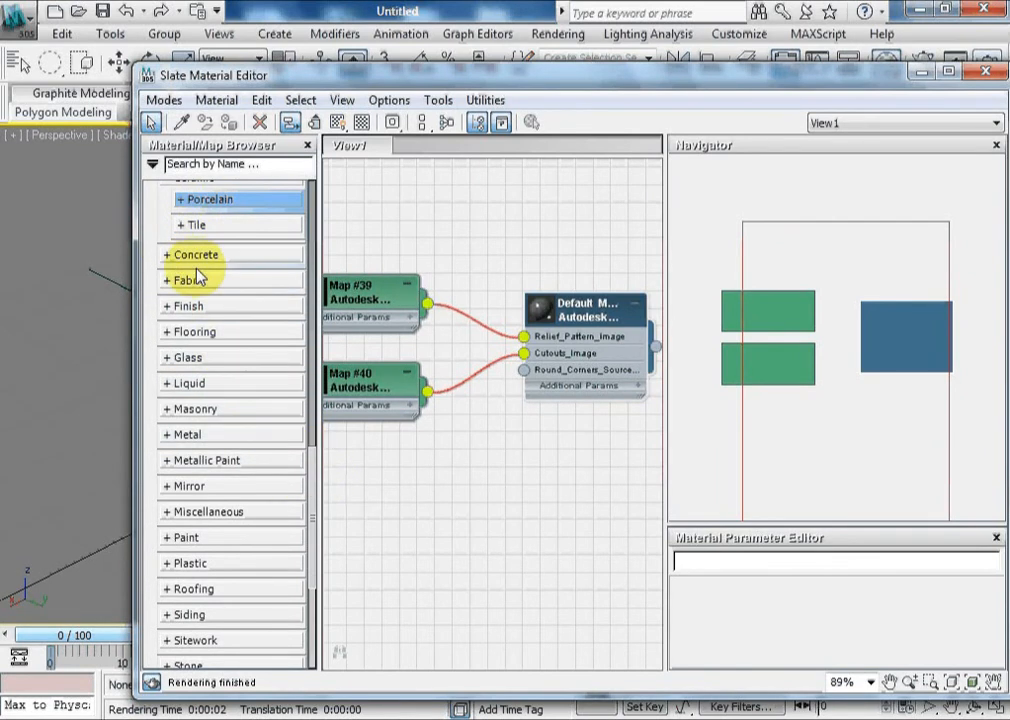
# Step: Expand the library's Flooring and Carpet categories, and add the Blue-Yellow carpet to View1 below the Autodesk Metal node
pyautogui.click(172, 332)
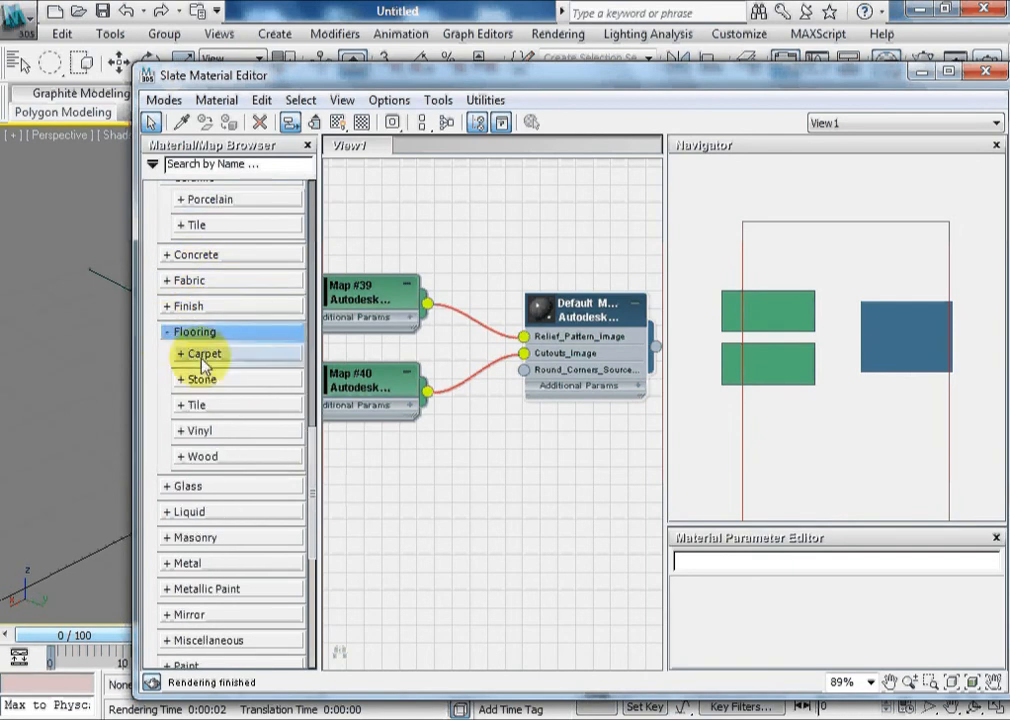
pyautogui.click(187, 354)
pyautogui.moveTo(240, 442); pyautogui.dragTo(491, 514)
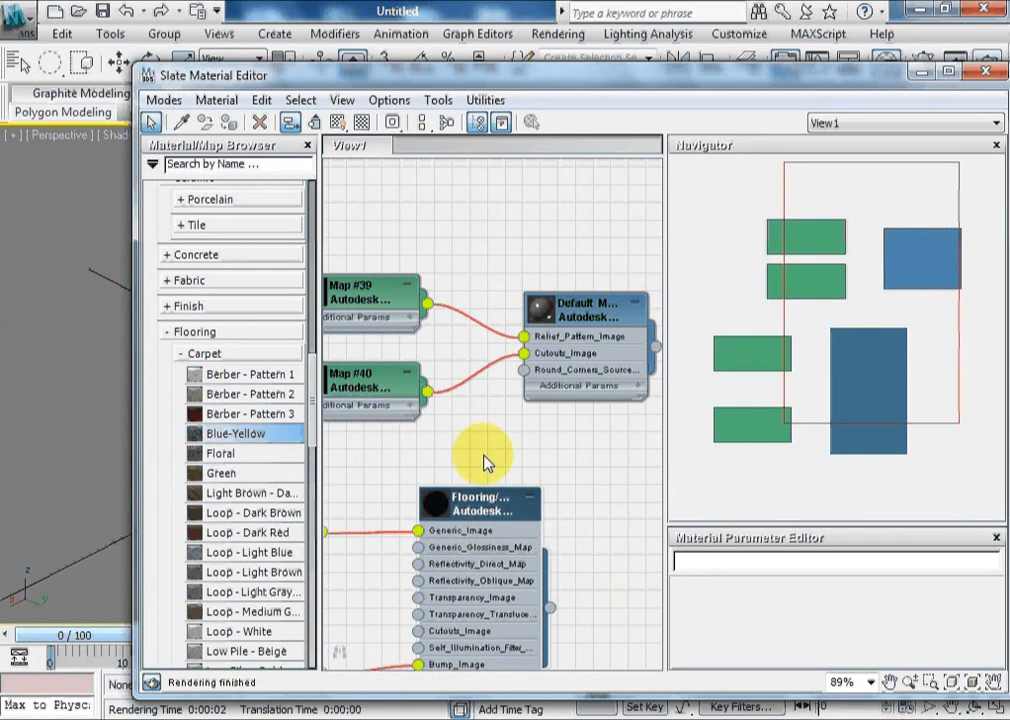
# Step: Examine the Blue-Yellow carpet material's map connections in View1 and shift its node group slightly away from the Autodesk Metal nodes
pyautogui.click(455, 447)
pyautogui.scroll(-1, 400, 449)
pyautogui.moveTo(389, 446); pyautogui.dragTo(506, 268, button='middle')
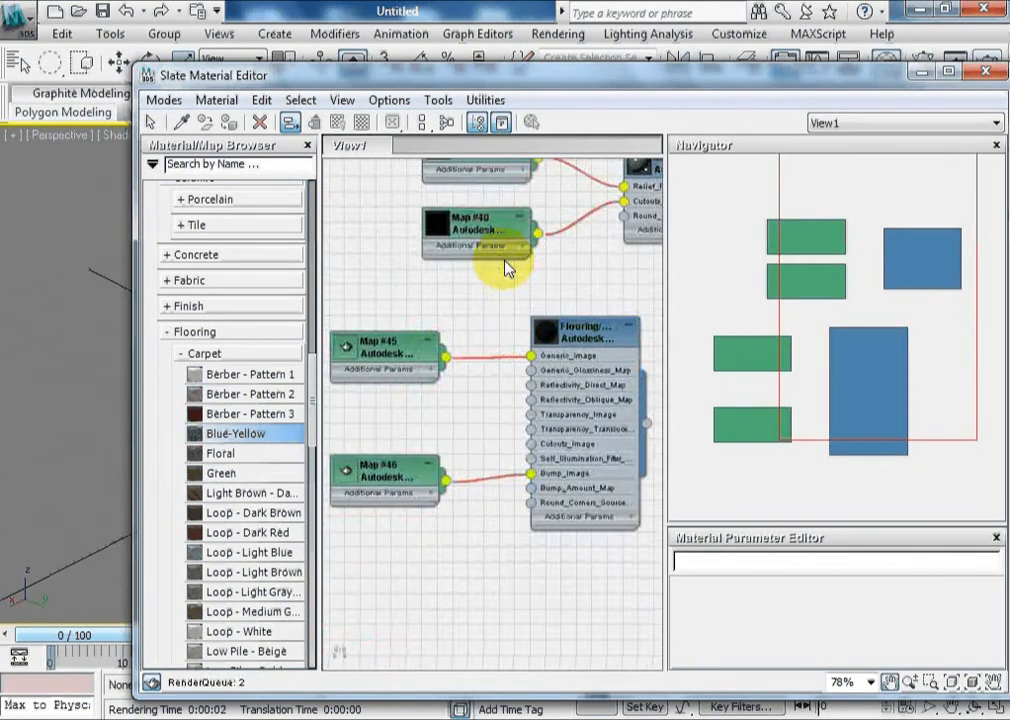
pyautogui.scroll(3, 506, 268)
pyautogui.moveTo(557, 277); pyautogui.dragTo(481, 305)
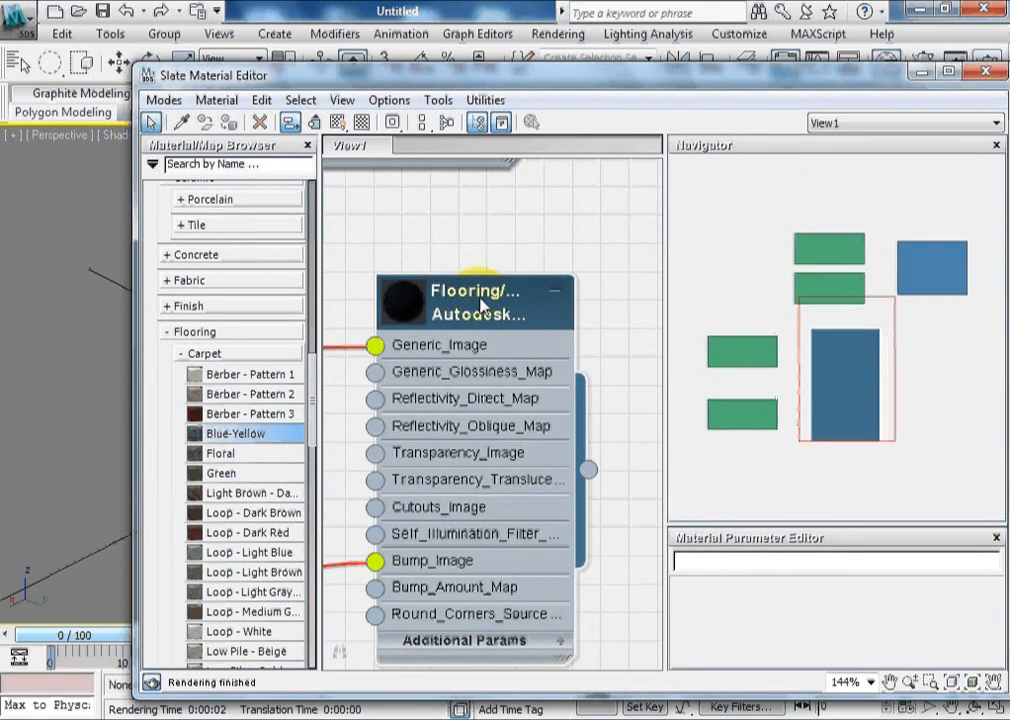
# Step: Expand the library's Wood category, add the Andiroba material to View1 over the carpet node, and browse the remaining woods
pyautogui.moveTo(838, 78); pyautogui.dragTo(778, 66)
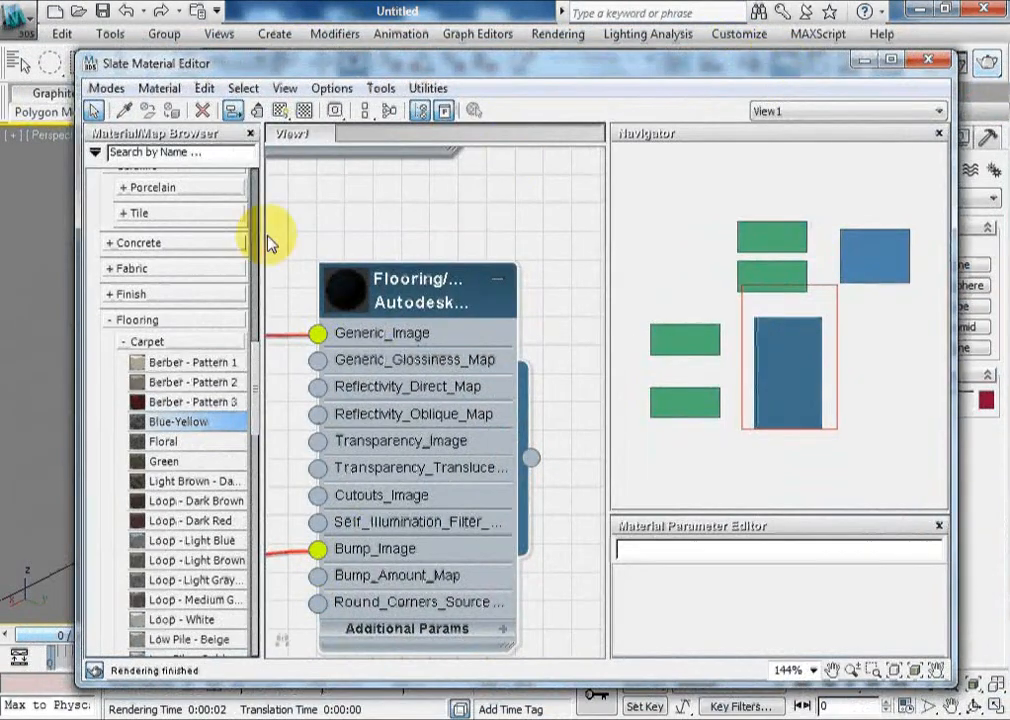
pyautogui.moveTo(253, 371); pyautogui.dragTo(249, 605)
pyautogui.click(131, 488)
pyautogui.moveTo(178, 535); pyautogui.dragTo(550, 172)
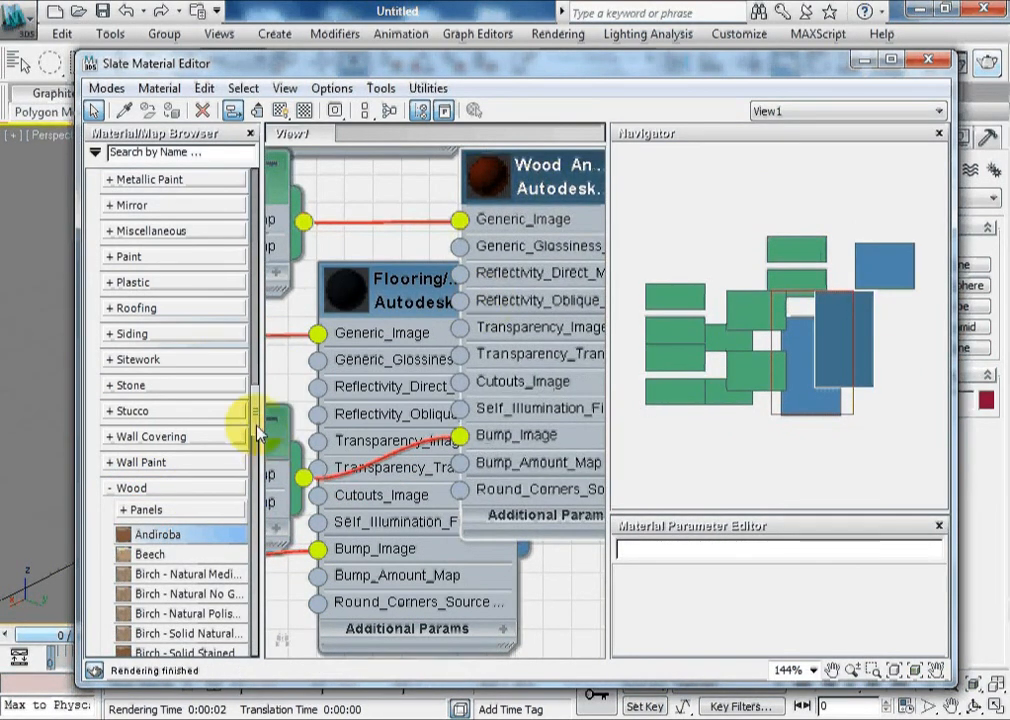
pyautogui.scroll(-10, 266, 465)
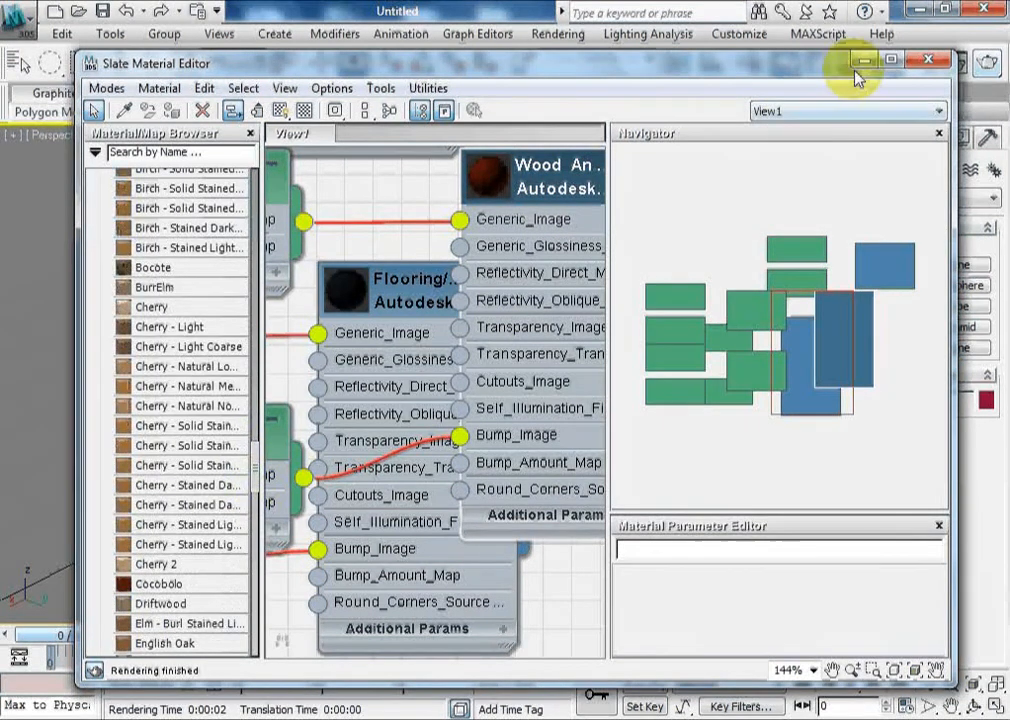
# Step: Close and reopen the Slate Material Editor, and shift the Wood Andiroba material node slightly down in View1
pyautogui.moveTo(838, 64); pyautogui.dragTo(797, 70)
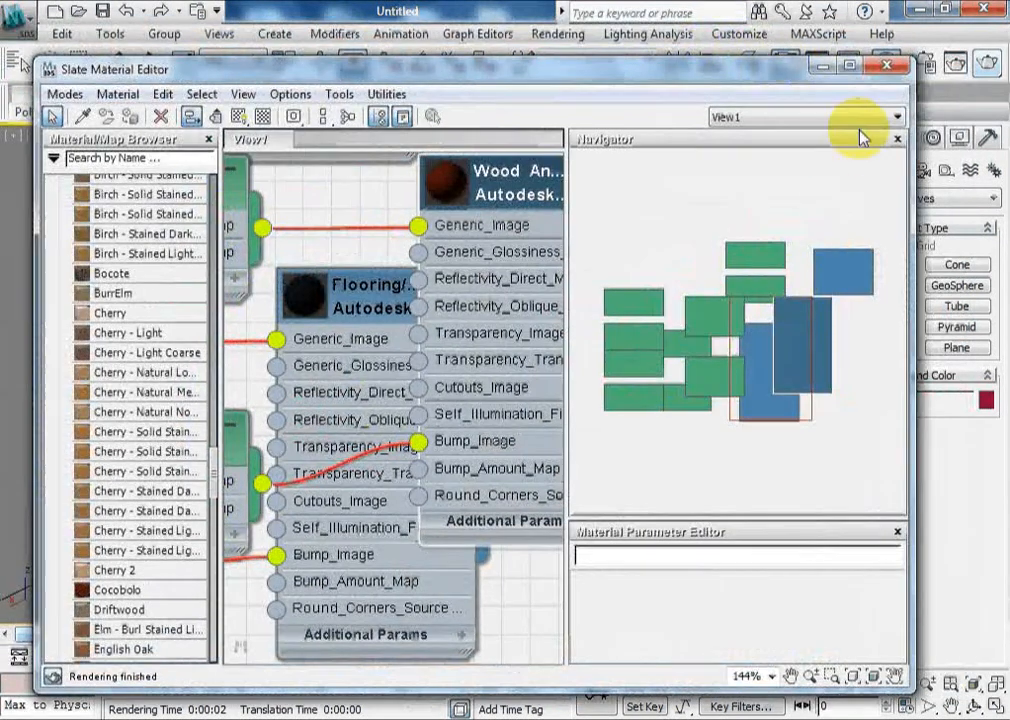
pyautogui.click(886, 65)
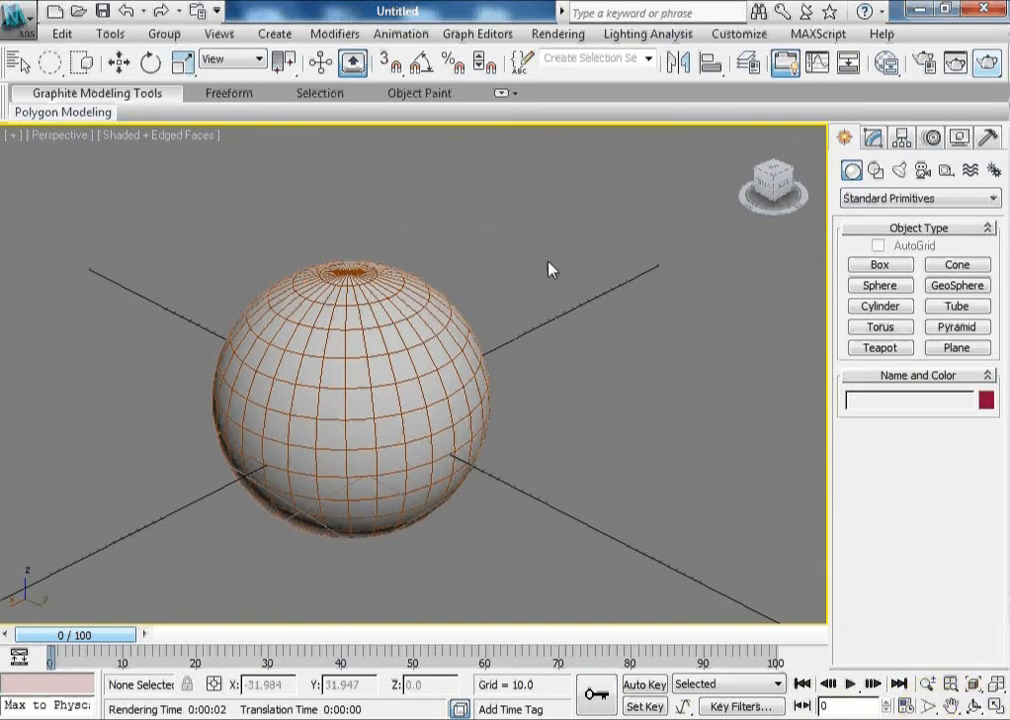
pyautogui.click(887, 64)
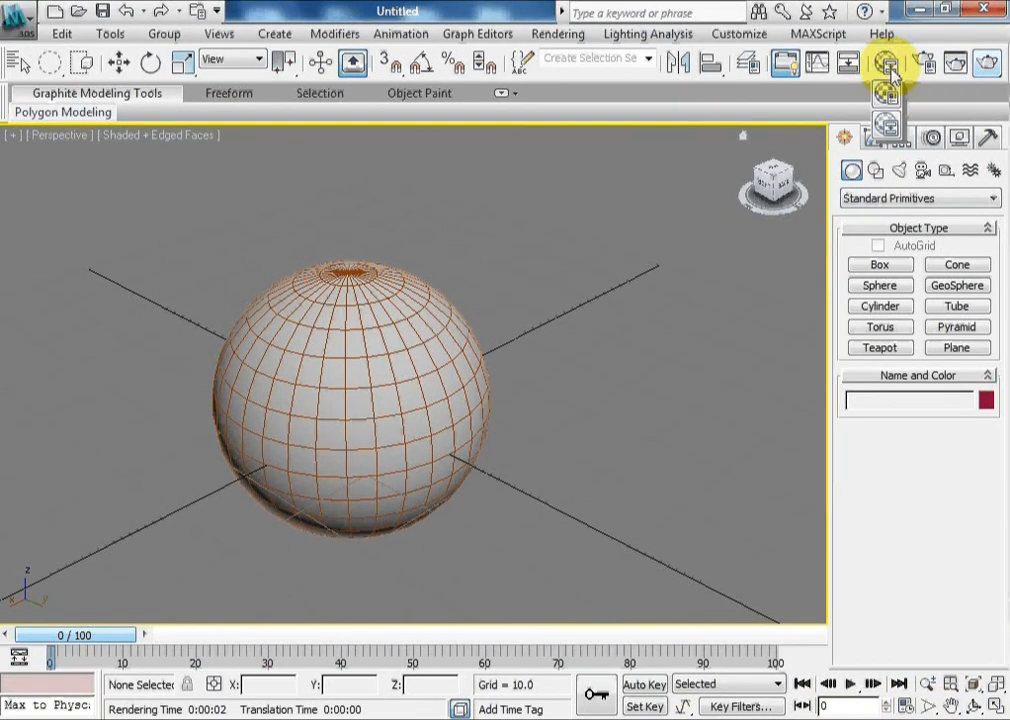
pyautogui.click(887, 125)
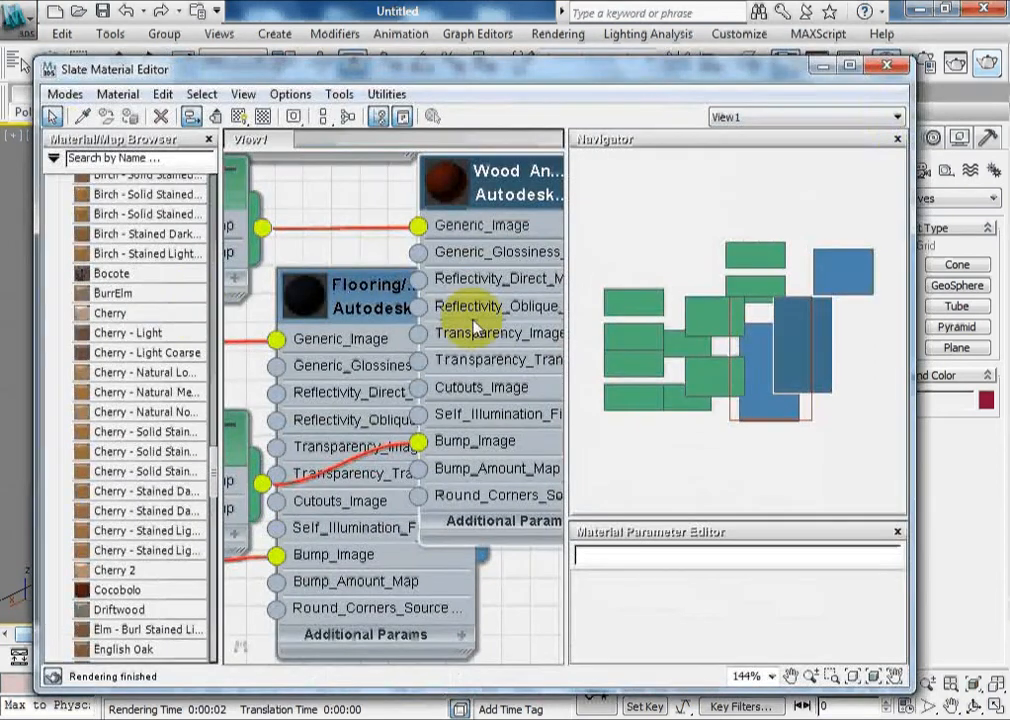
pyautogui.moveTo(490, 222); pyautogui.dragTo(466, 274)
pyautogui.moveTo(552, 77); pyautogui.dragTo(502, 164)
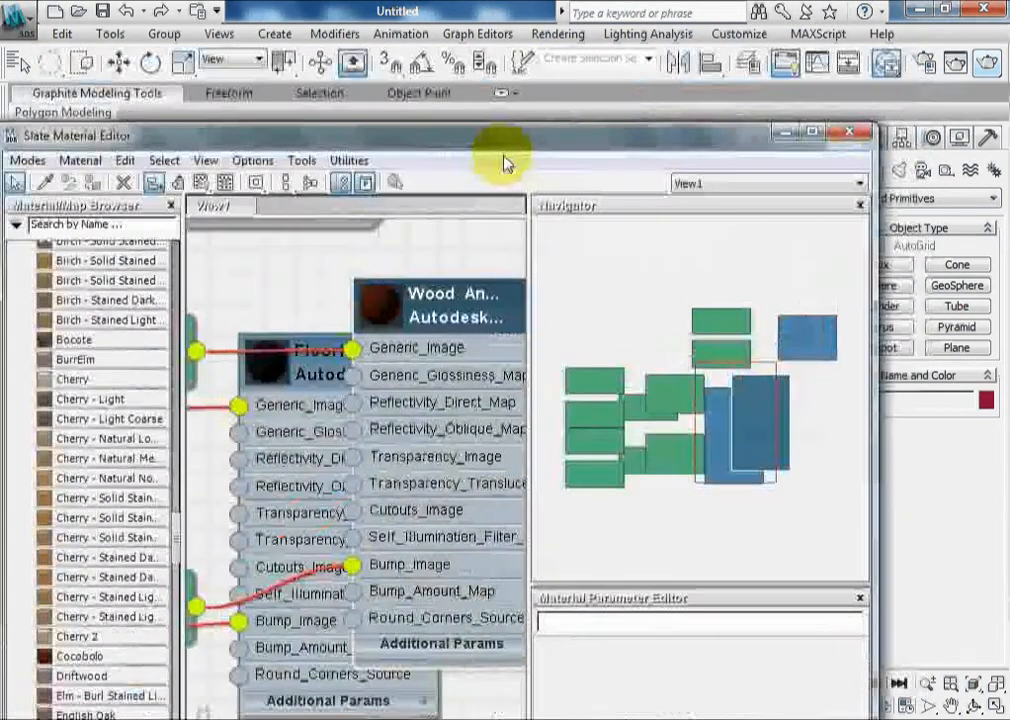
# Step: Open Render Setup to view the available render presets, and close both it and the Slate Material Editor
pyautogui.click(925, 66)
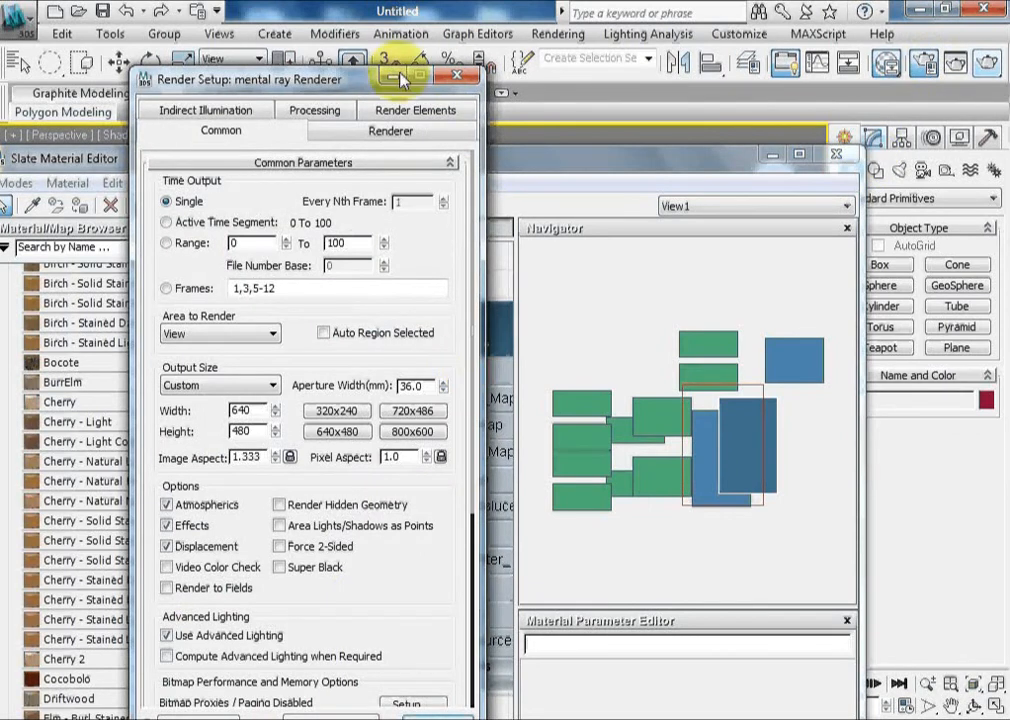
pyautogui.moveTo(389, 81); pyautogui.dragTo(406, 50)
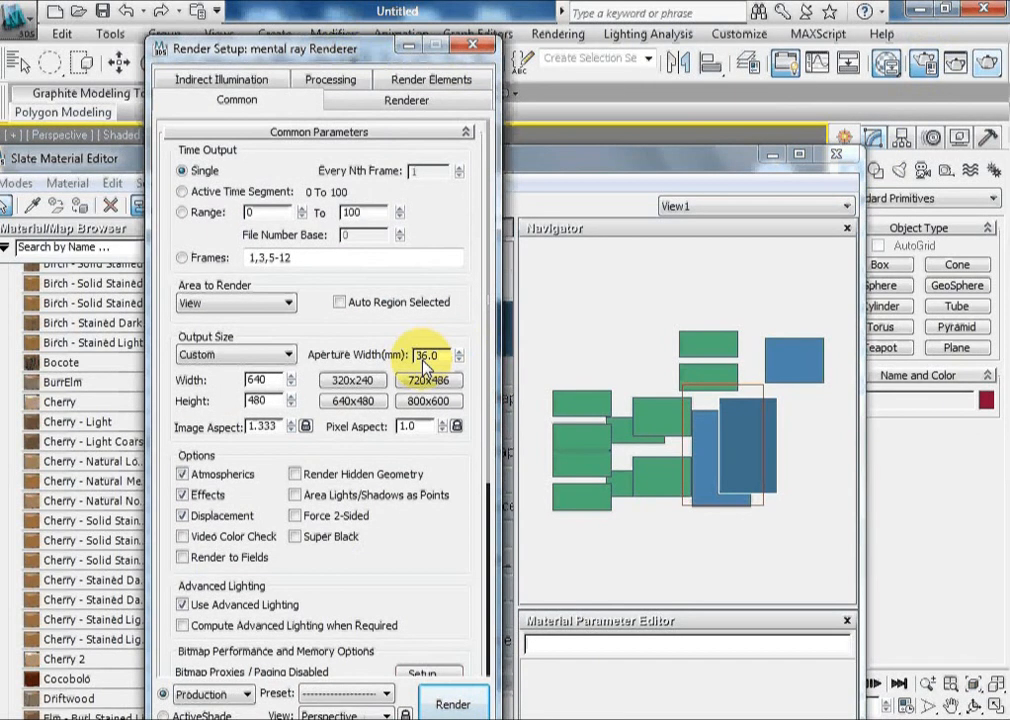
pyautogui.click(385, 693)
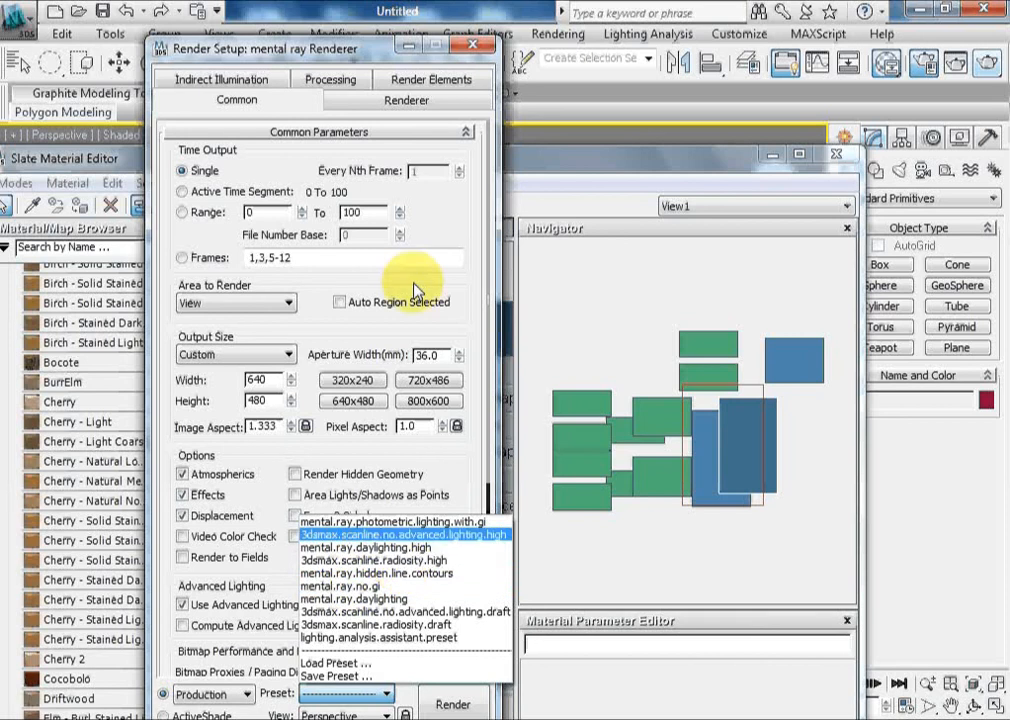
pyautogui.click(478, 46)
pyautogui.click(482, 47)
pyautogui.moveTo(586, 160); pyautogui.dragTo(569, 118)
pyautogui.click(818, 108)
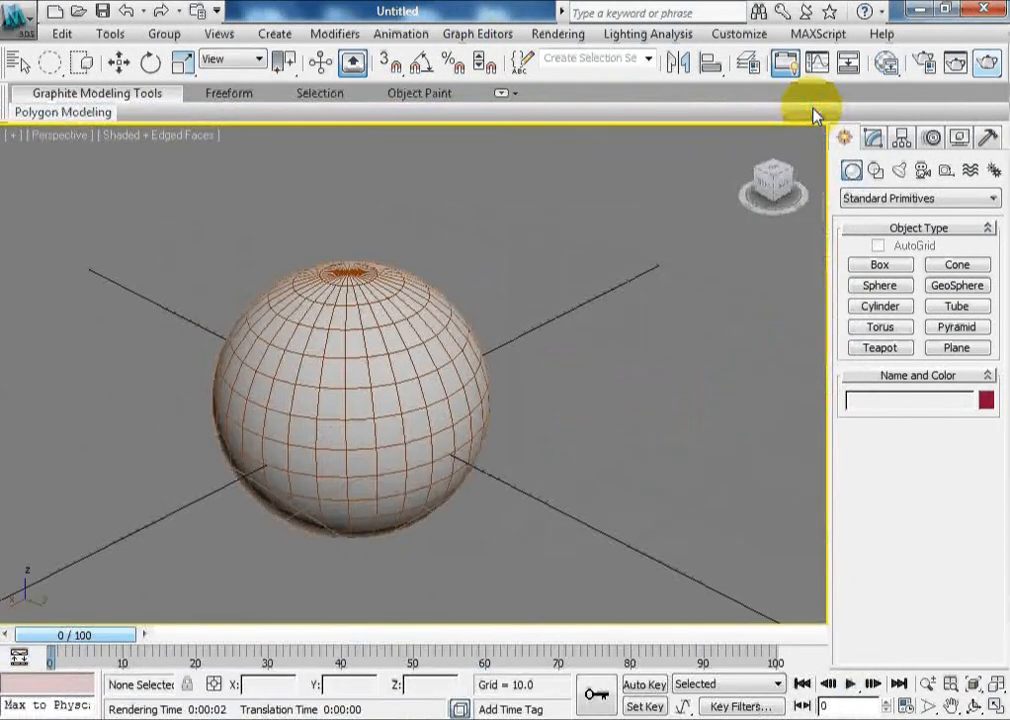